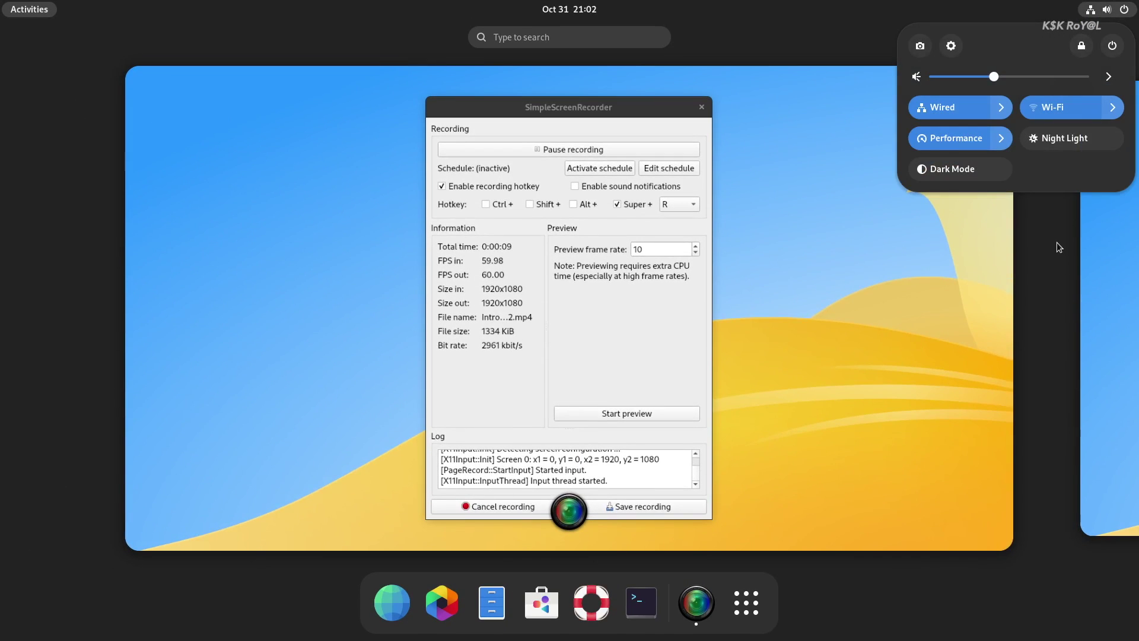
Step: Peek at the Performance power profiles, then open Settings to the Vanilla OS About details
{"action": "left_click", "coordinate": [1002, 137]}
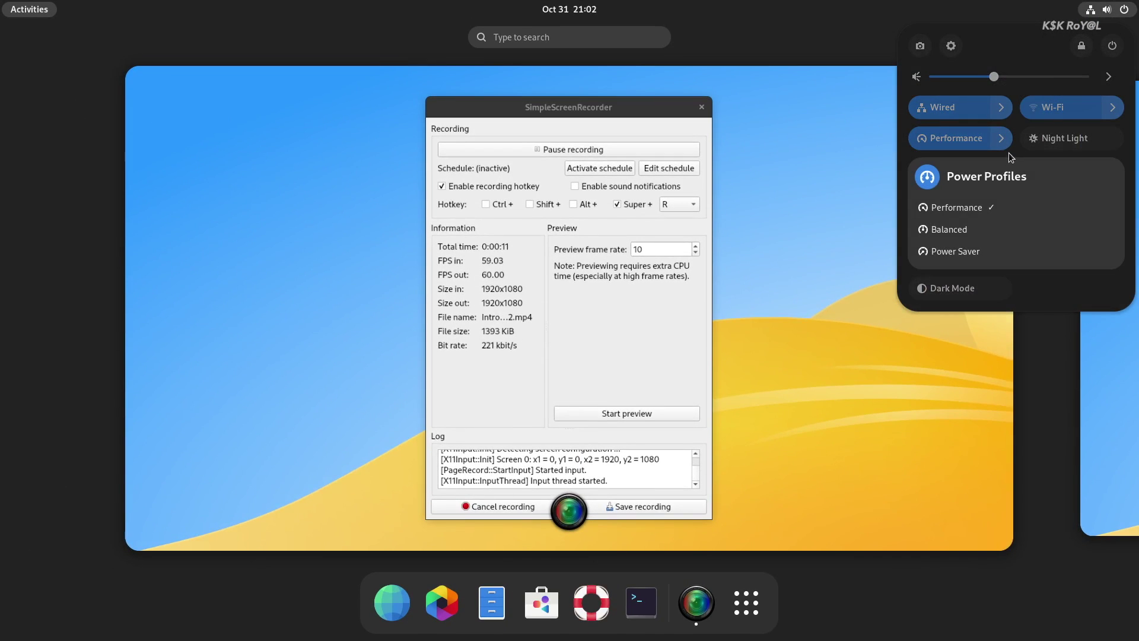
{"action": "left_click", "coordinate": [1009, 139]}
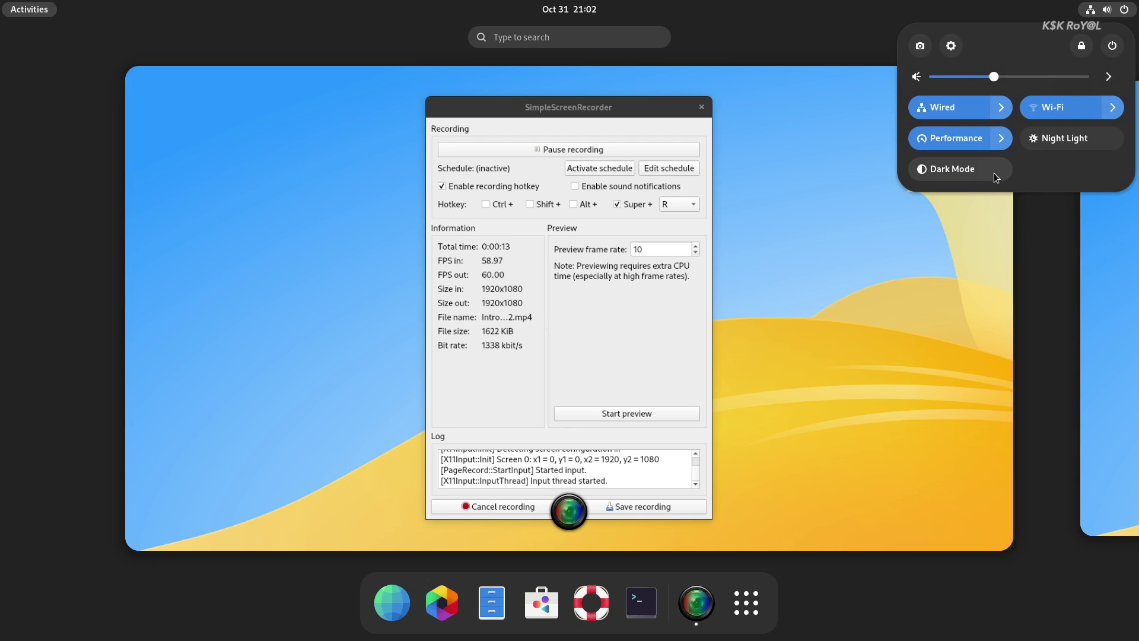
{"action": "left_click", "coordinate": [960, 47]}
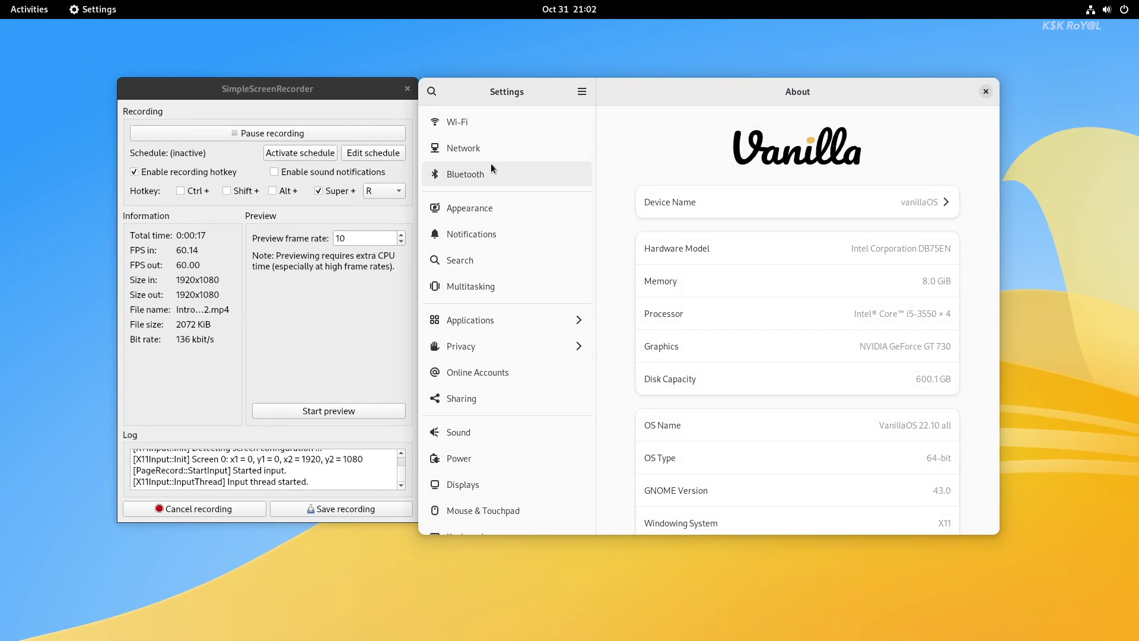
{"action": "scroll", "coordinate": [522, 232], "scroll_direction": "down", "scroll_amount": 5}
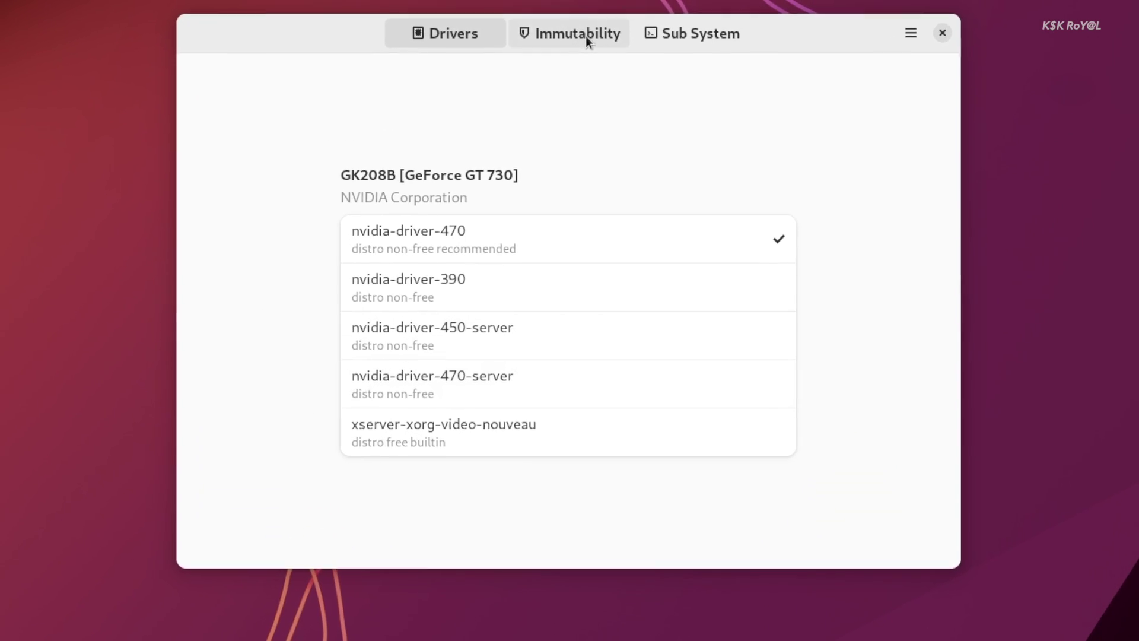
Step: Keep Default Mode at Read Only and switch on Immutability Status, entering the account password
{"action": "left_click", "coordinate": [579, 105]}
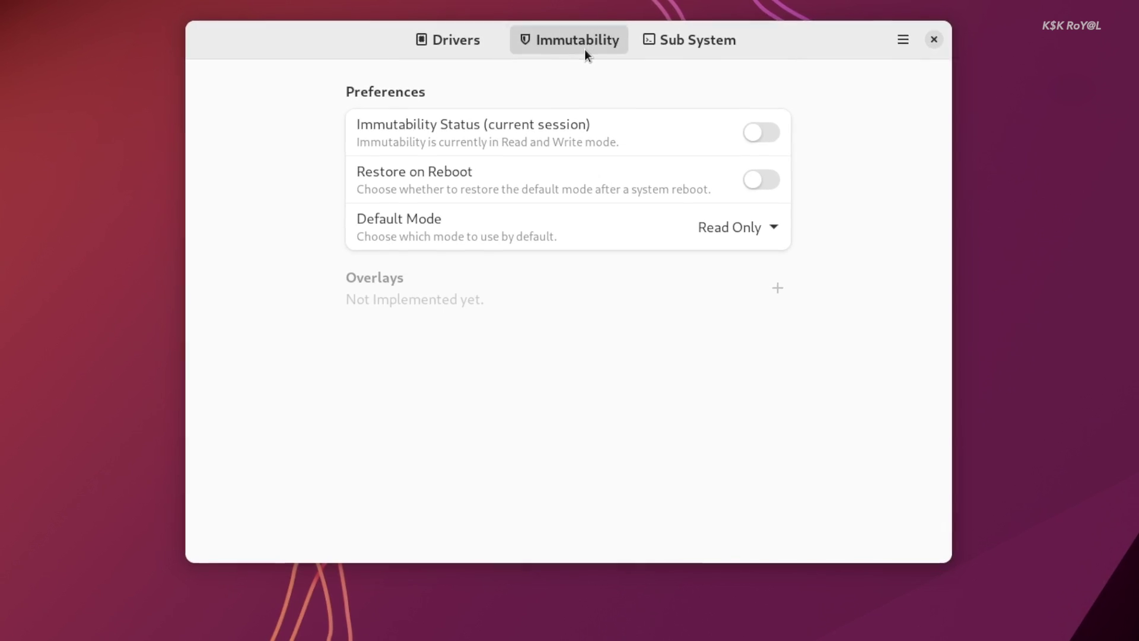
{"action": "left_click", "coordinate": [723, 232]}
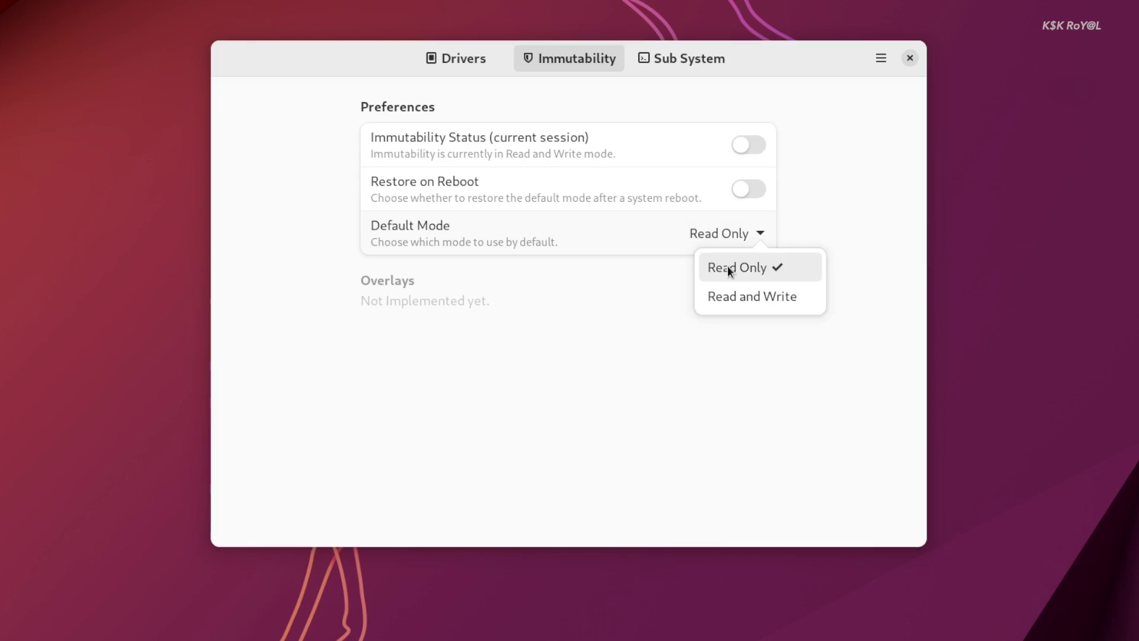
{"action": "left_click", "coordinate": [730, 266]}
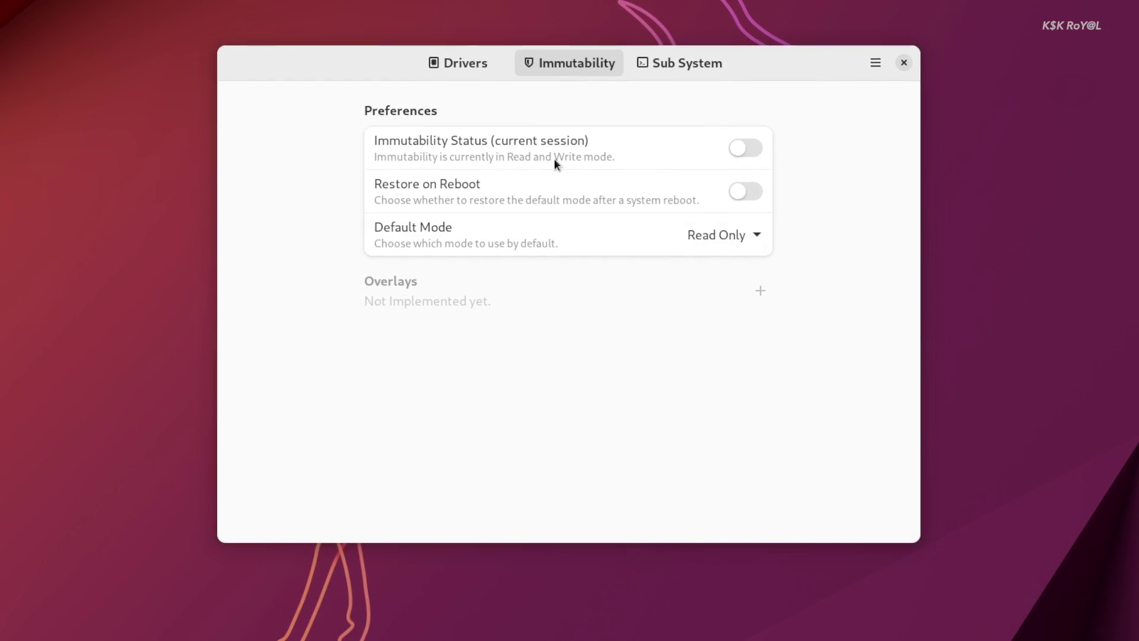
{"action": "left_click", "coordinate": [734, 155]}
{"action": "type", "text": "****"}
{"action": "key", "text": "Return"}
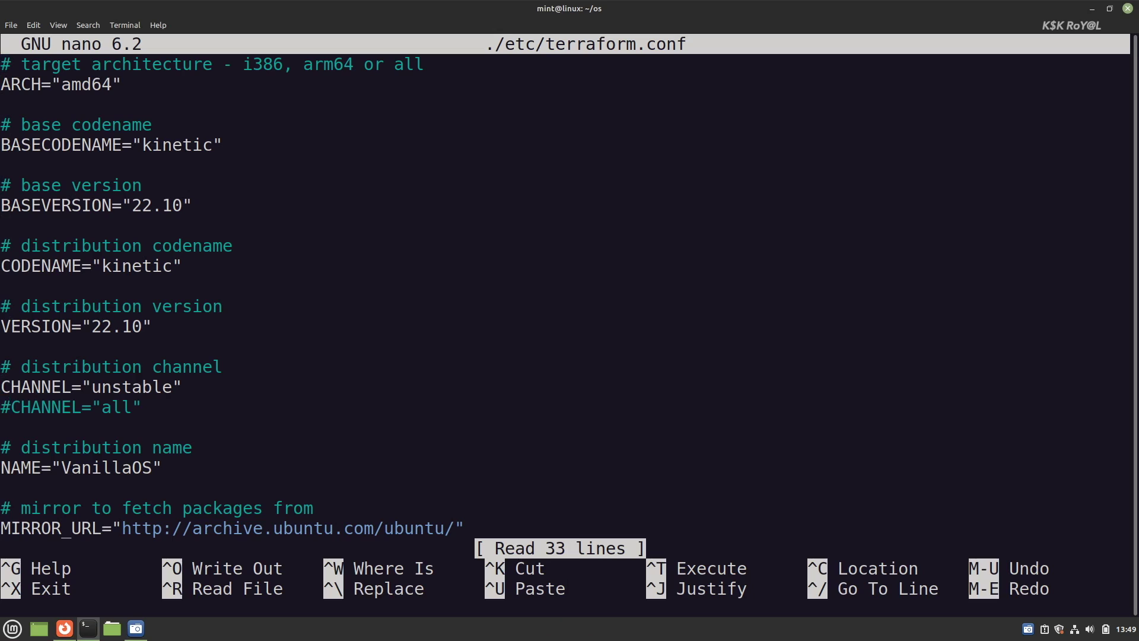
Step: Uncomment CHANNEL="all" in terraform.conf, save it, exit nano and clear the terminal
{"action": "key", "text": "BackSpace"}
{"action": "key", "text": "ctrl+o"}
{"action": "key", "text": "Return"}
{"action": "key", "text": "ctrl+x"}
{"action": "key", "text": "ctrl+l"}
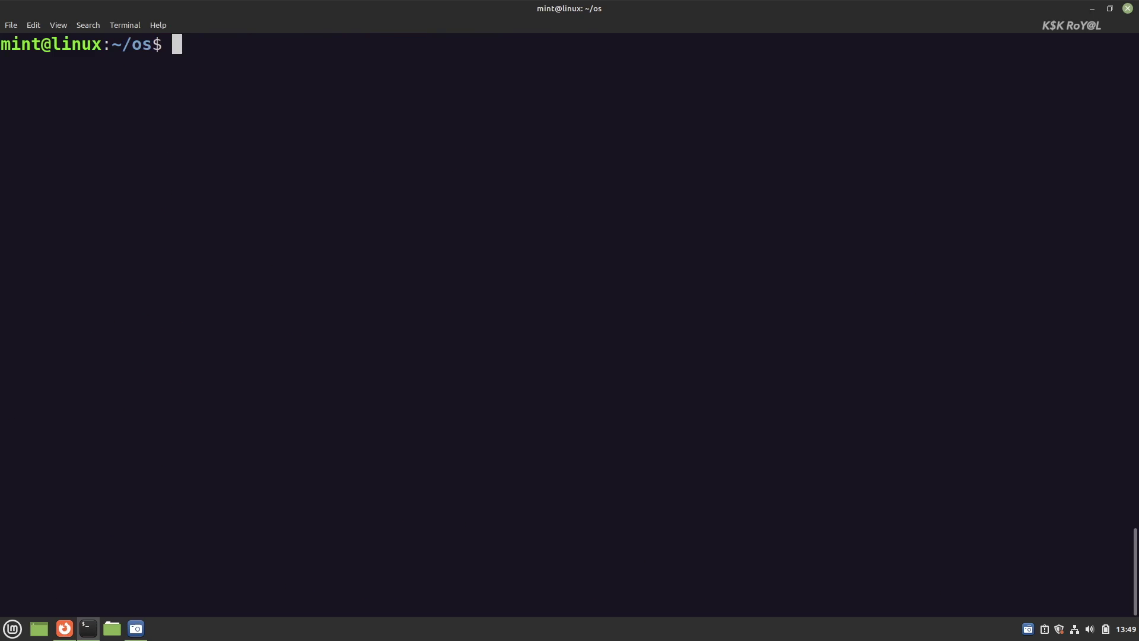
Step: Copy the docker build command from the GitHub README and run it in the terminal
{"action": "key", "text": "alt+Tab"}
{"action": "left_click", "coordinate": [449, 437]}
{"action": "scroll", "coordinate": [449, 438], "scroll_direction": "down", "scroll_amount": 15}
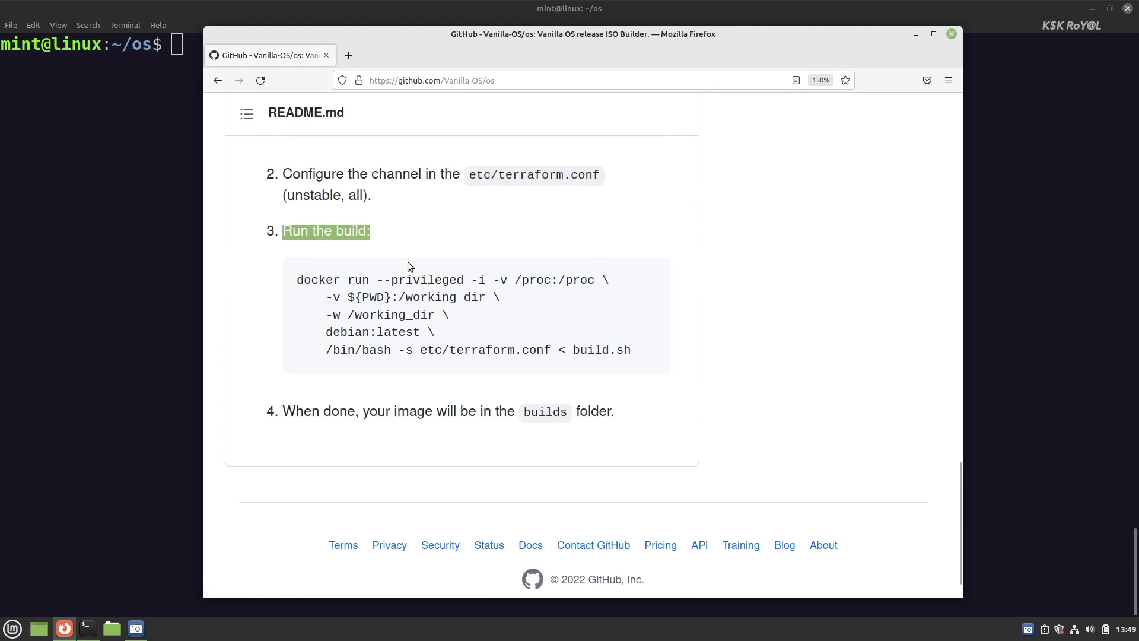
{"action": "left_click", "coordinate": [651, 282]}
{"action": "key", "text": "alt+Tab"}
{"action": "right_click", "coordinate": [305, 70]}
{"action": "left_click", "coordinate": [325, 136]}
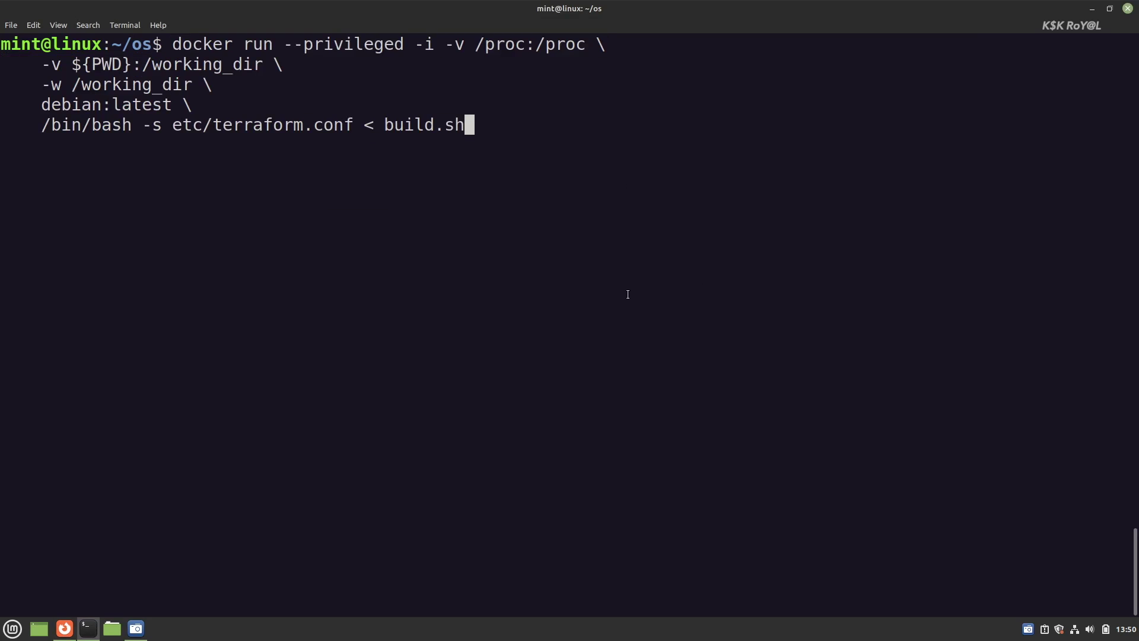
{"action": "key", "text": "Return"}
Step: Rerun the docker build command prefixed with sudo
{"action": "key", "text": "Up"}
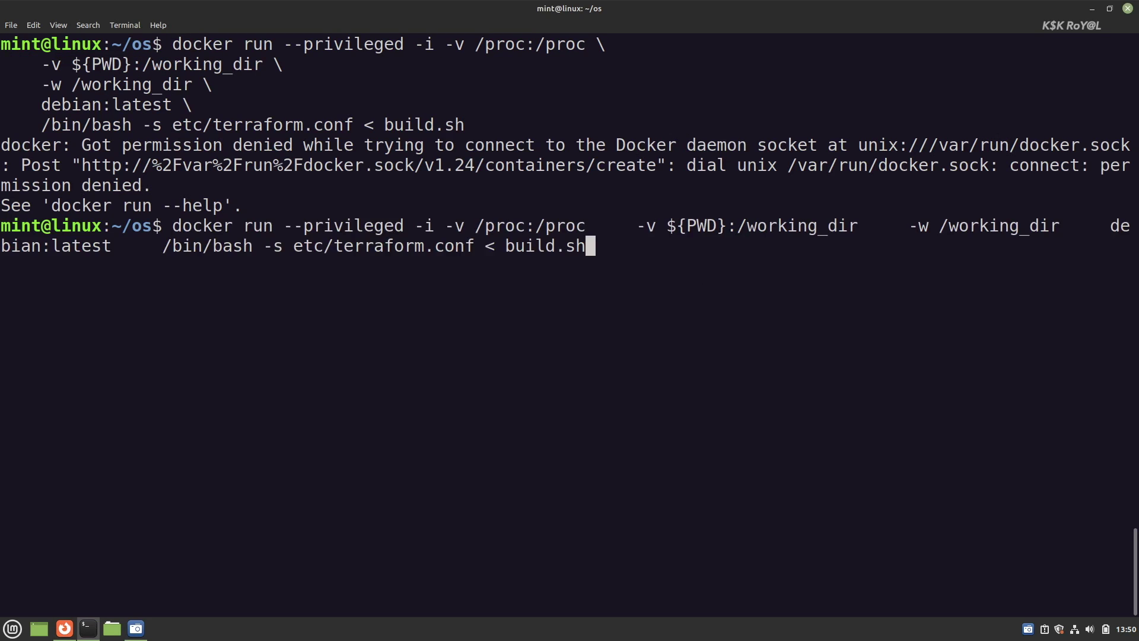
{"action": "key", "text": "Home"}
{"action": "type", "text": "sudo"}
{"action": "key", "text": "Return"}
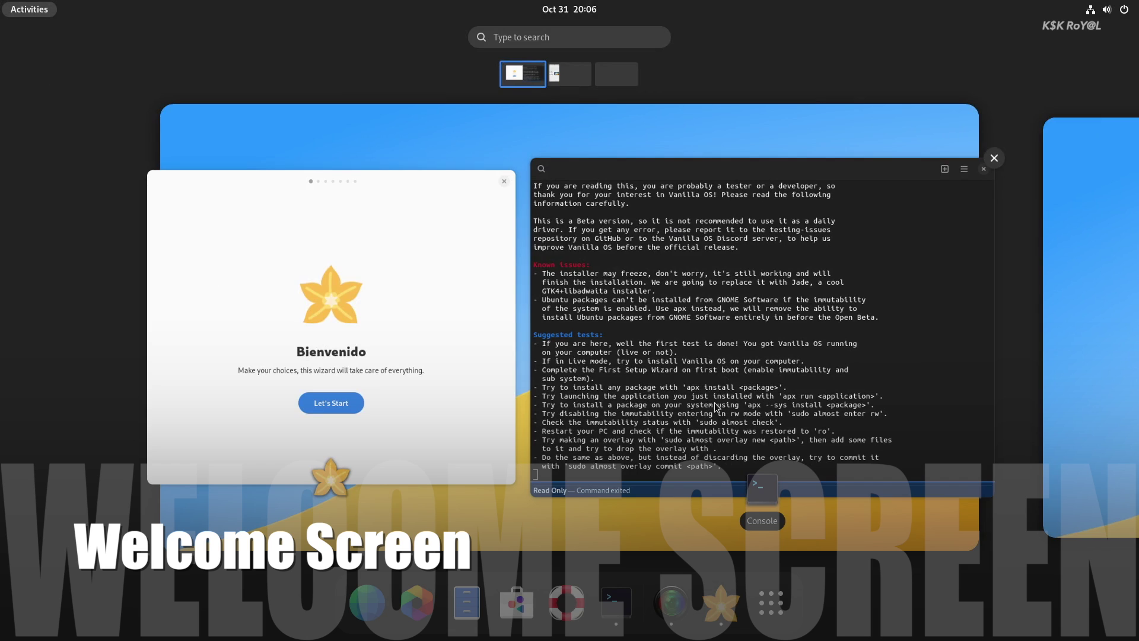
Step: Return to the desktop, move the Beta notes console window aside and close it
{"action": "left_click", "coordinate": [556, 515]}
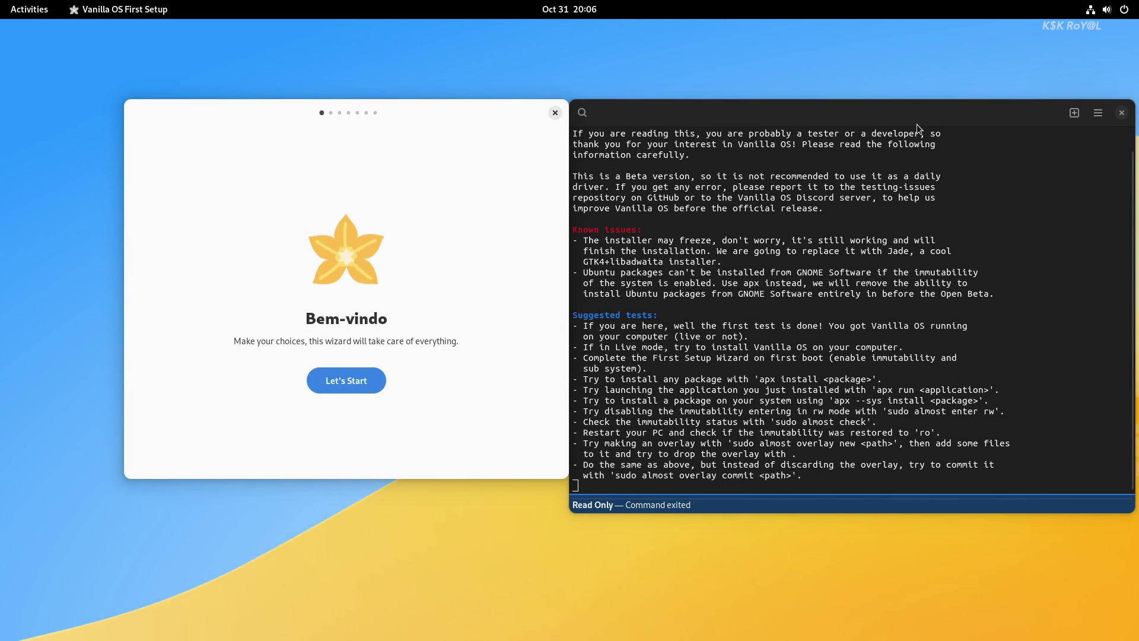
{"action": "left_click_drag", "start_coordinate": [920, 116], "coordinate": [886, 113]}
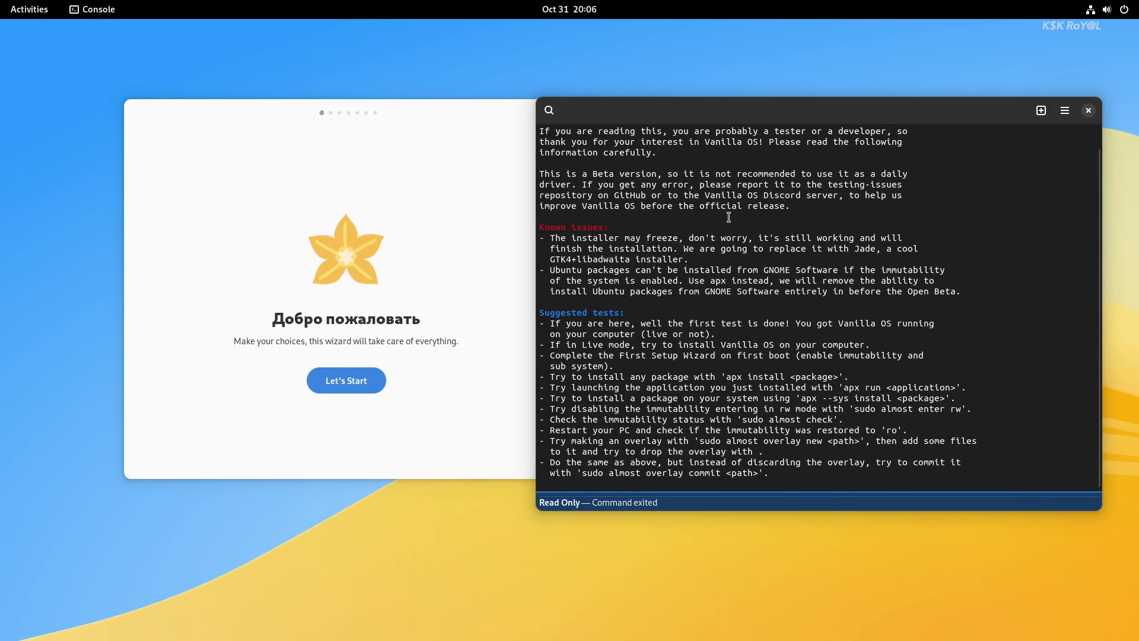
{"action": "scroll", "coordinate": [964, 290], "scroll_direction": "up", "scroll_amount": 1}
{"action": "left_click", "coordinate": [1089, 111]}
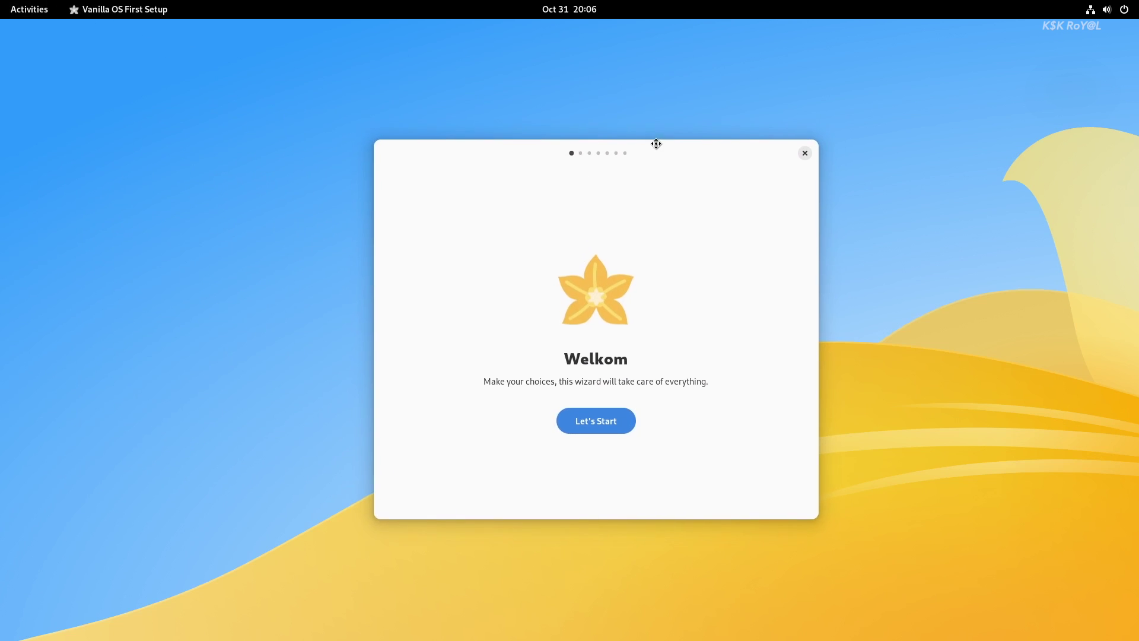
Step: Start the wizard, pick the dark colour scheme and keep the Flatpak and AppImage package managers
{"action": "left_click", "coordinate": [597, 419]}
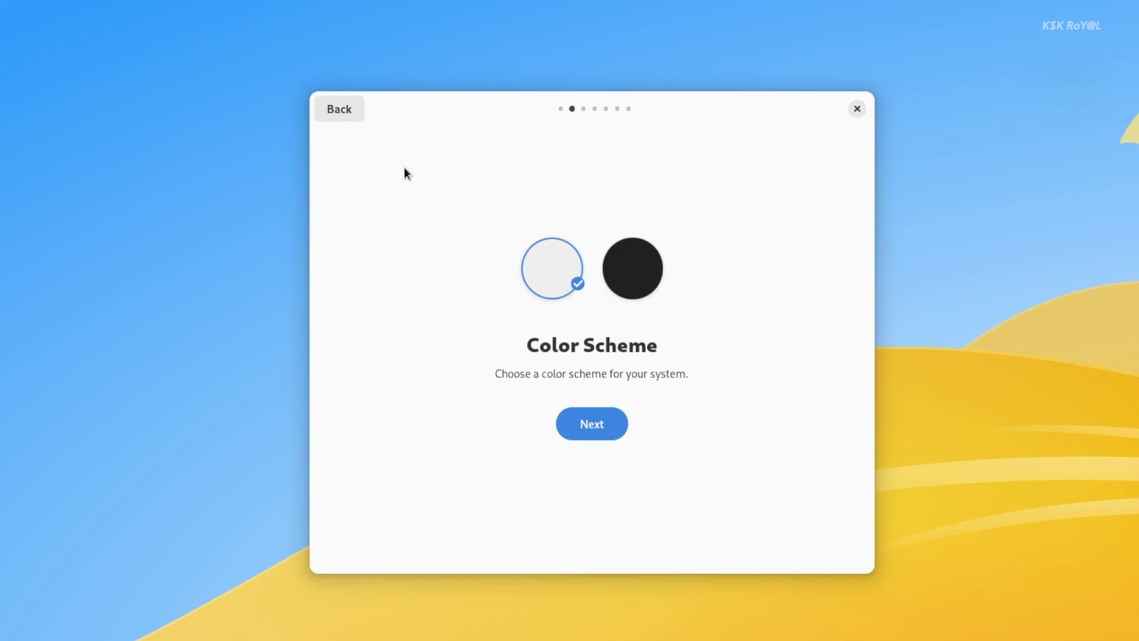
{"action": "left_click", "coordinate": [638, 274]}
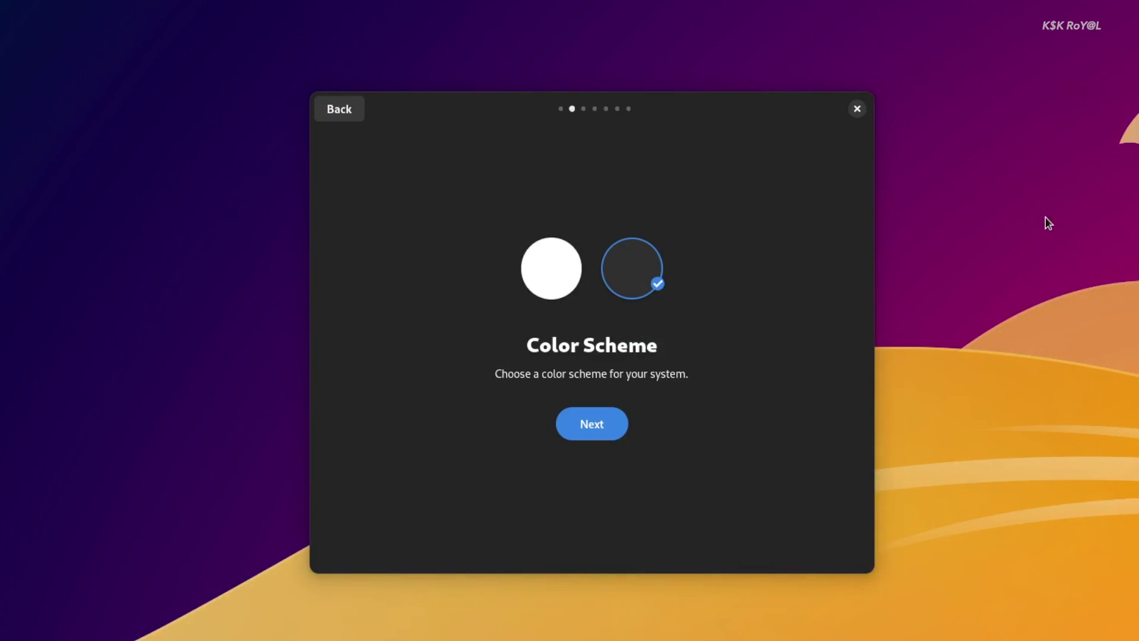
{"action": "left_click", "coordinate": [579, 422]}
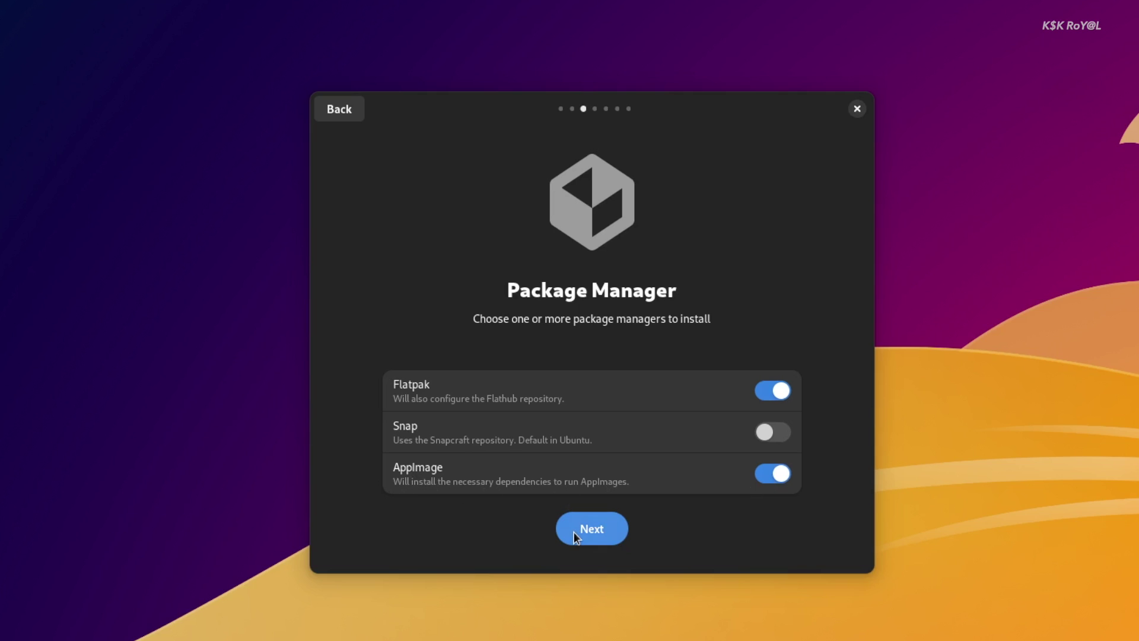
{"action": "left_click", "coordinate": [601, 536]}
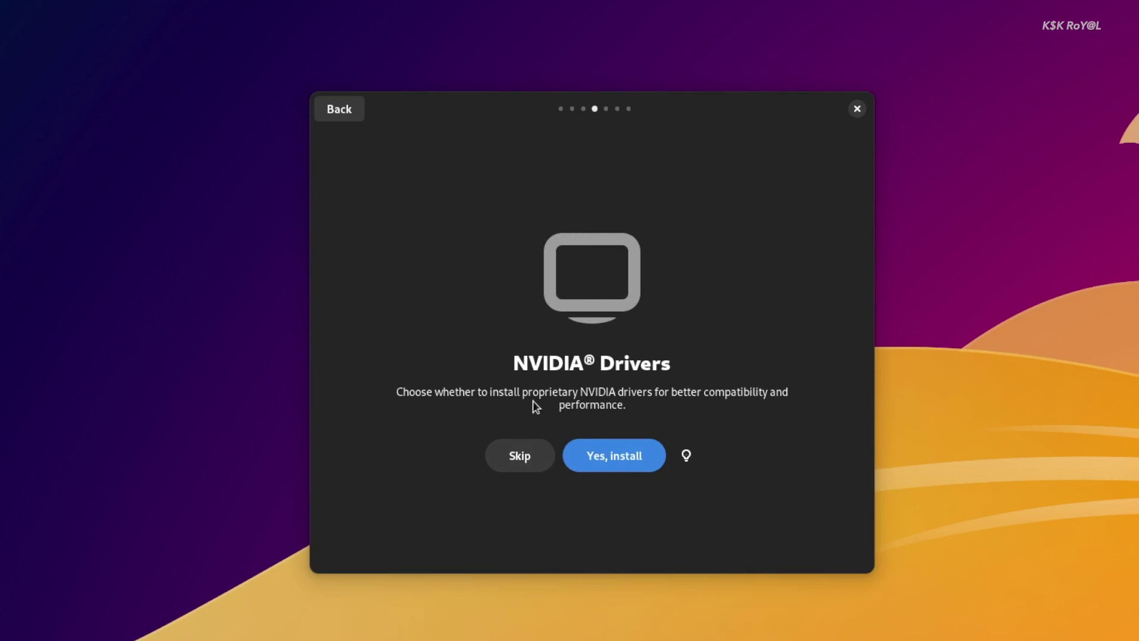
Step: Review the proprietary drivers information and choose Yes to install the NVIDIA drivers
{"action": "left_click", "coordinate": [686, 457]}
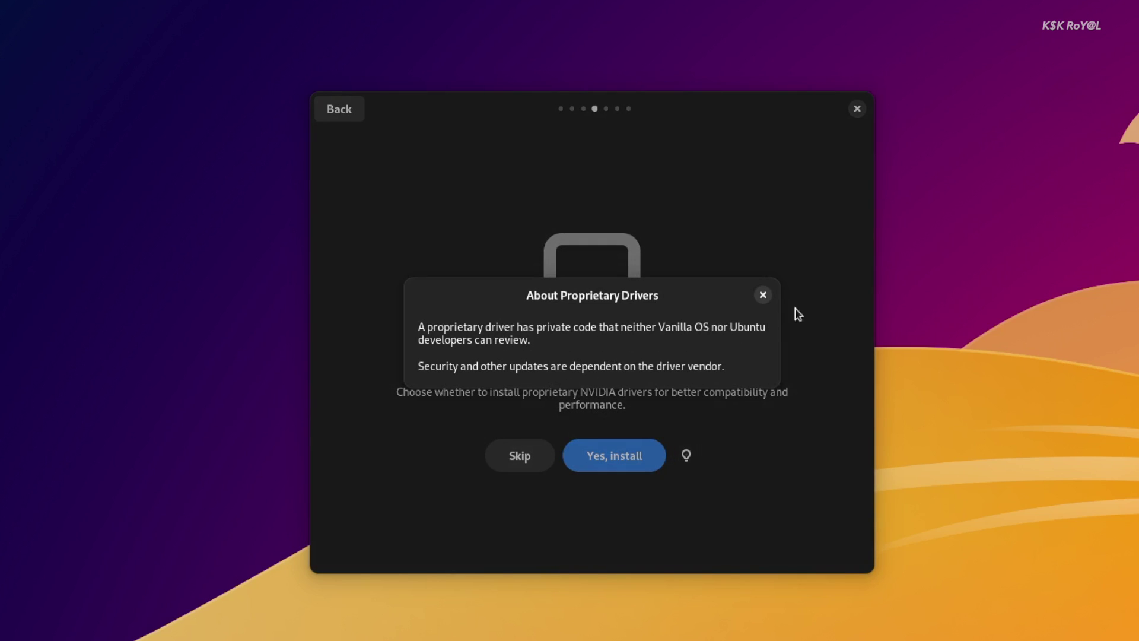
{"action": "left_click", "coordinate": [762, 295]}
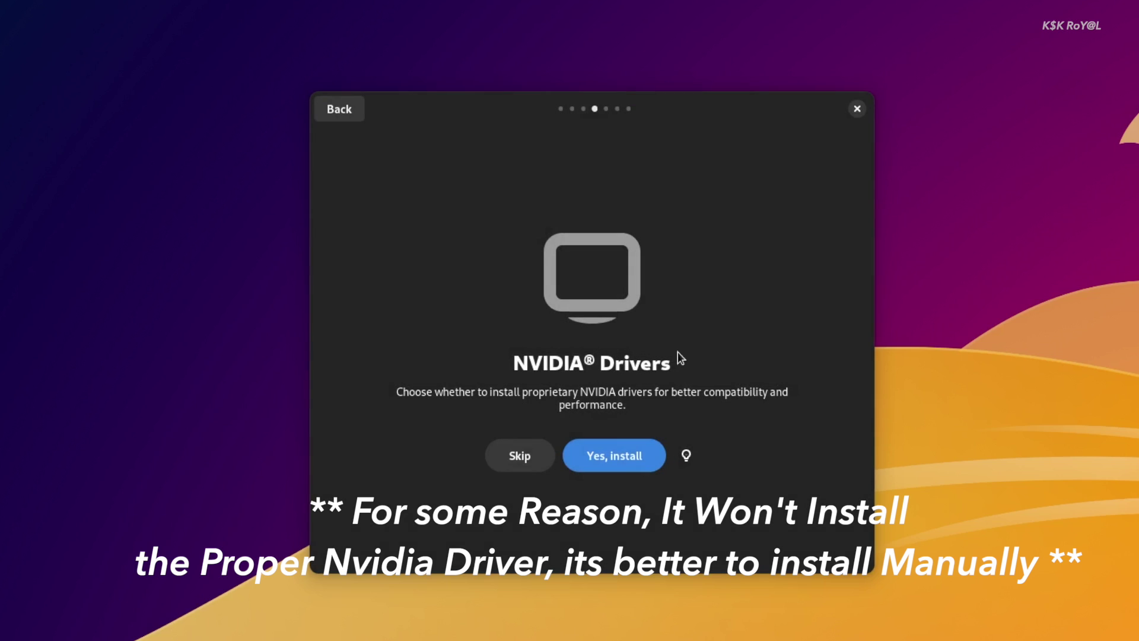
{"action": "left_click", "coordinate": [629, 458]}
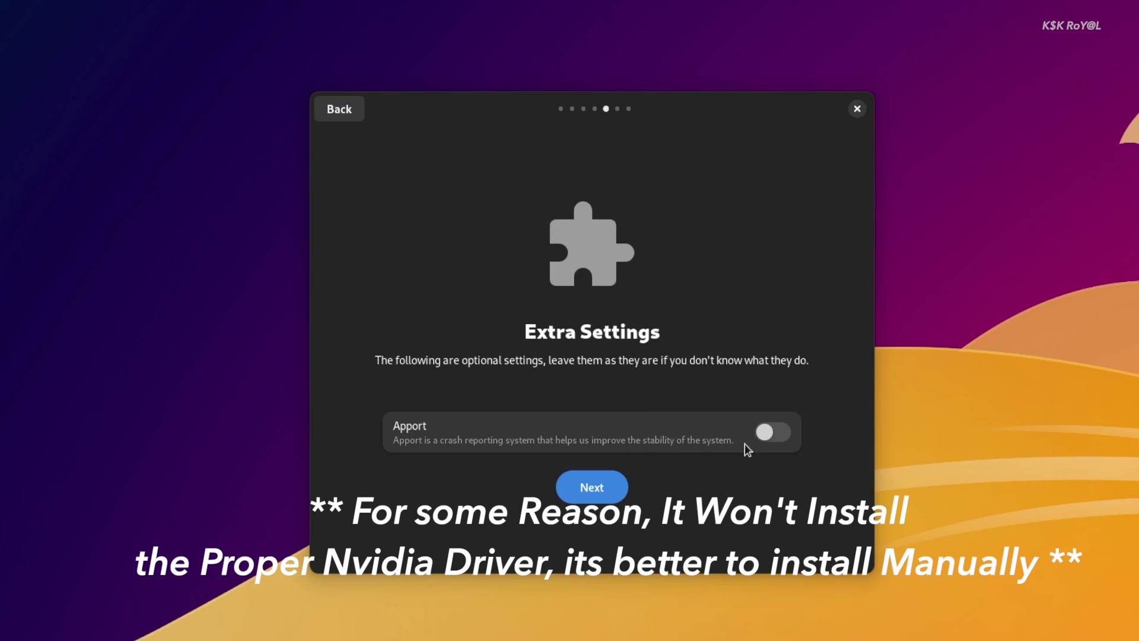
Step: Leave Apport off, apply the setup and authenticate with the account password
{"action": "left_click", "coordinate": [591, 488]}
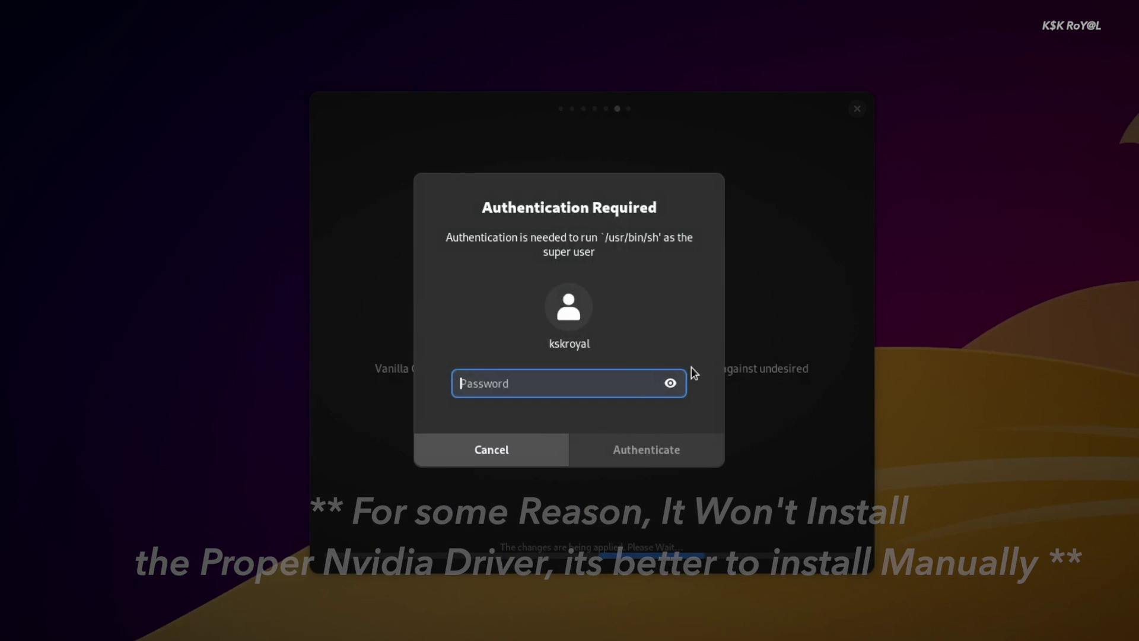
{"action": "type", "text": "••••"}
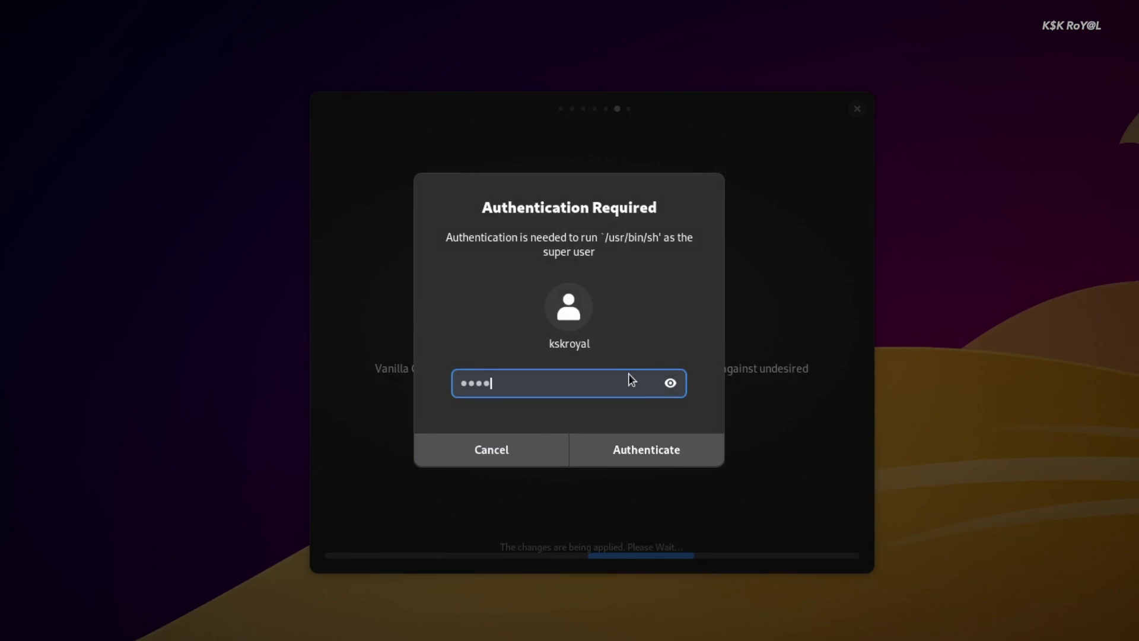
{"action": "key", "text": "Return"}
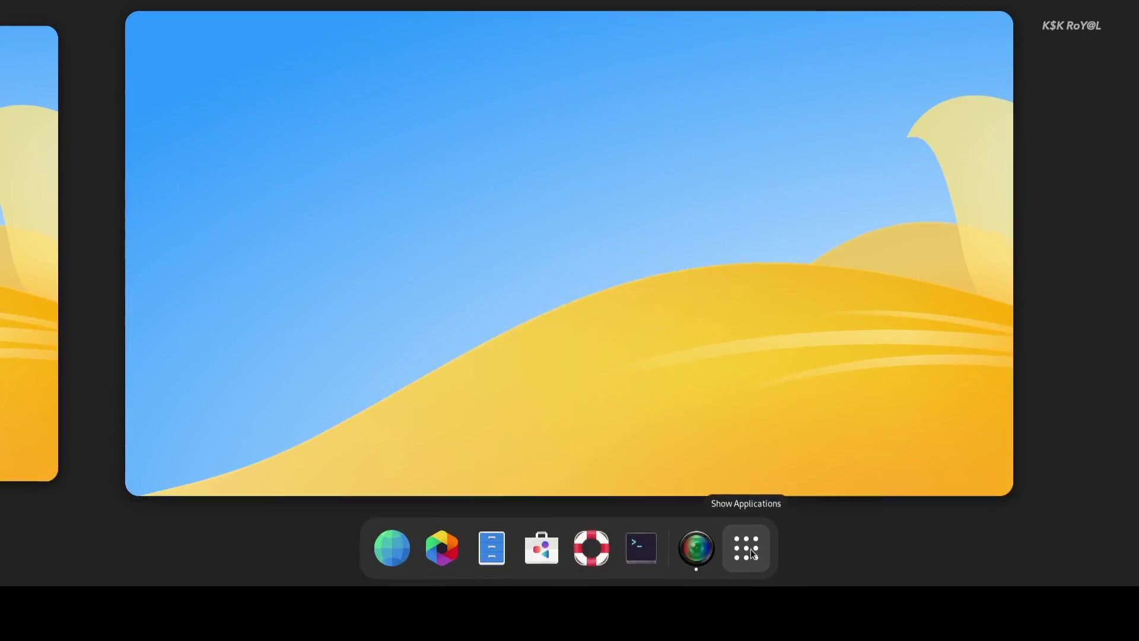
Step: Search the app grid for 'tw', clear the search, and browse all installed applications
{"action": "left_click", "coordinate": [746, 599]}
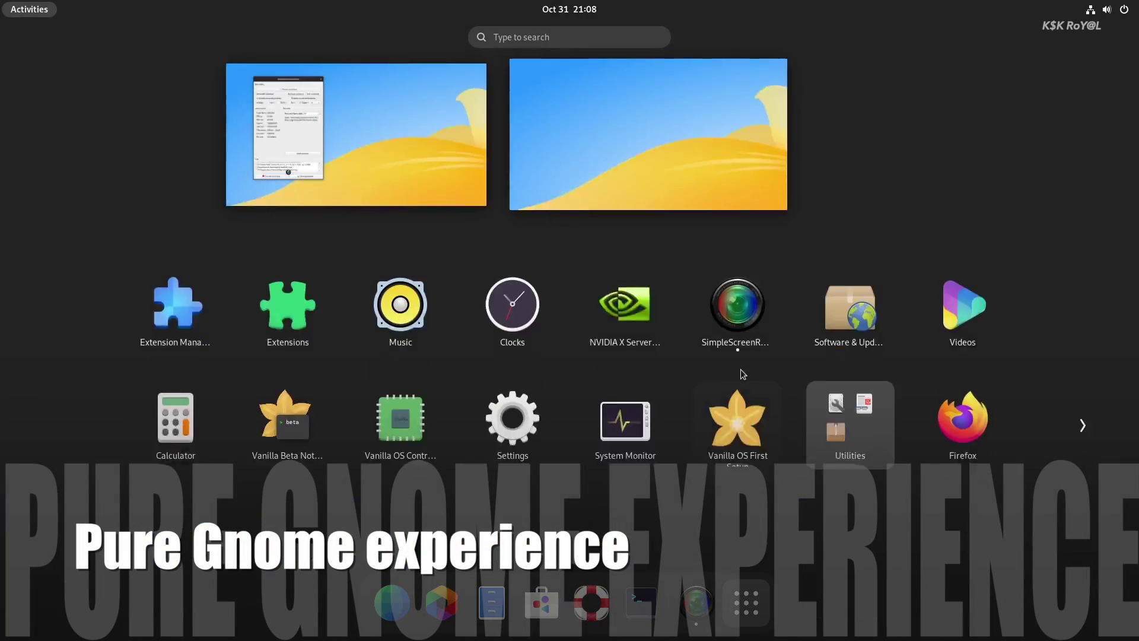
{"action": "type", "text": "tw"}
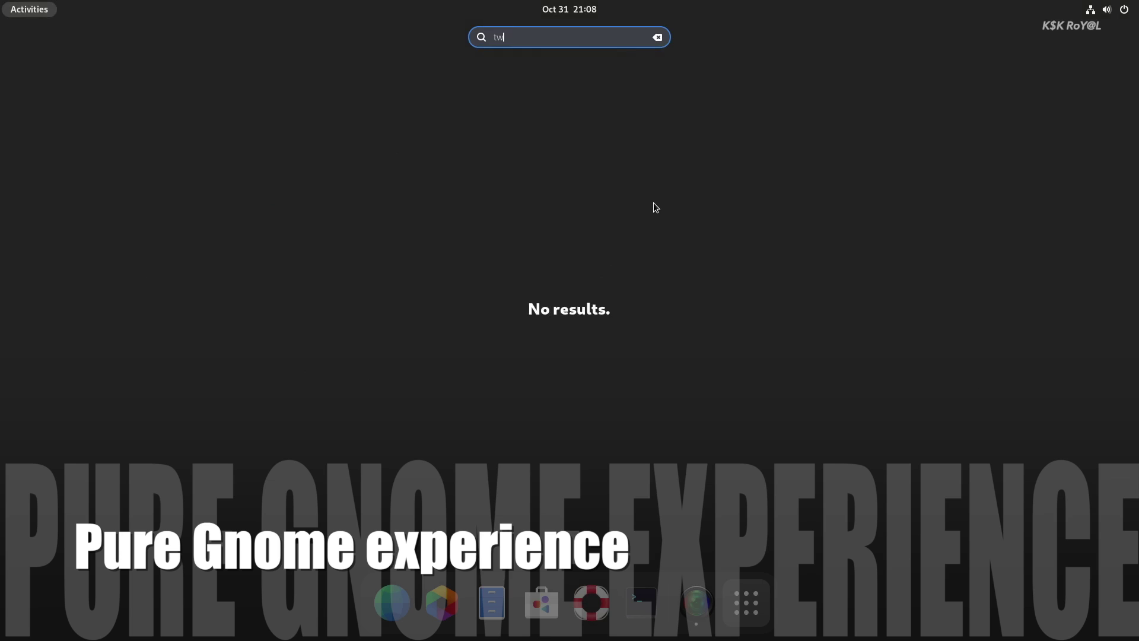
{"action": "key", "text": "Escape"}
{"action": "key", "text": "Escape"}
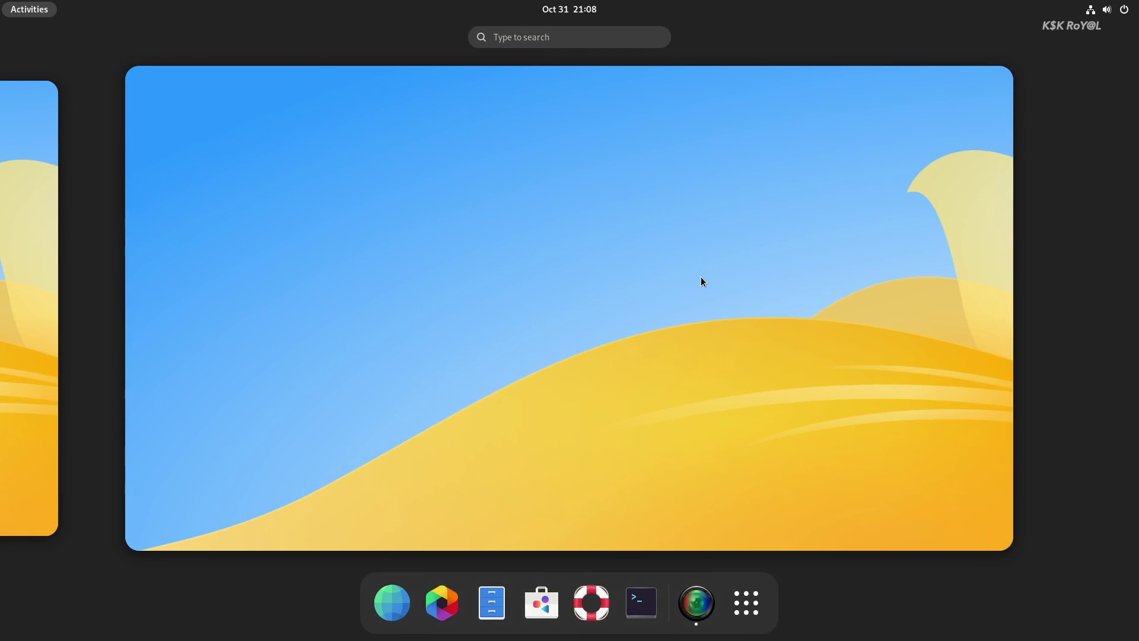
{"action": "scroll", "coordinate": [653, 474], "scroll_direction": "up", "scroll_amount": 1}
{"action": "scroll", "coordinate": [498, 392], "scroll_direction": "down", "scroll_amount": 1}
{"action": "left_click", "coordinate": [742, 612]}
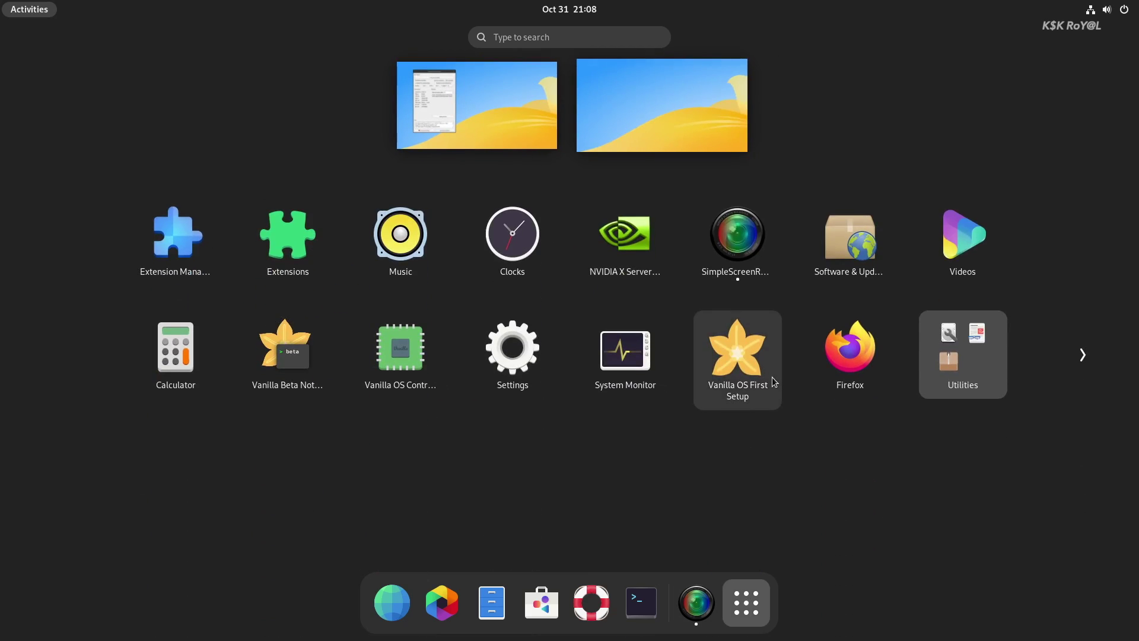
Step: Raise the output volume to maximum and check the Sound Output and Power Off menus
{"action": "left_click", "coordinate": [1131, 8]}
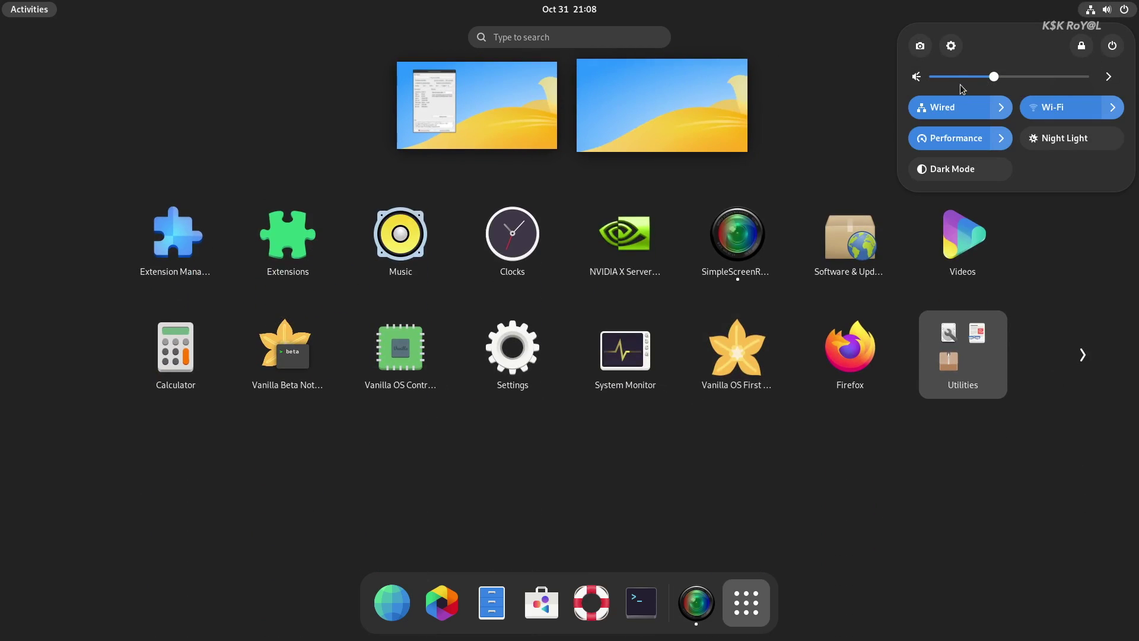
{"action": "left_click_drag", "start_coordinate": [984, 81], "coordinate": [1086, 77]}
{"action": "left_click", "coordinate": [1109, 76]}
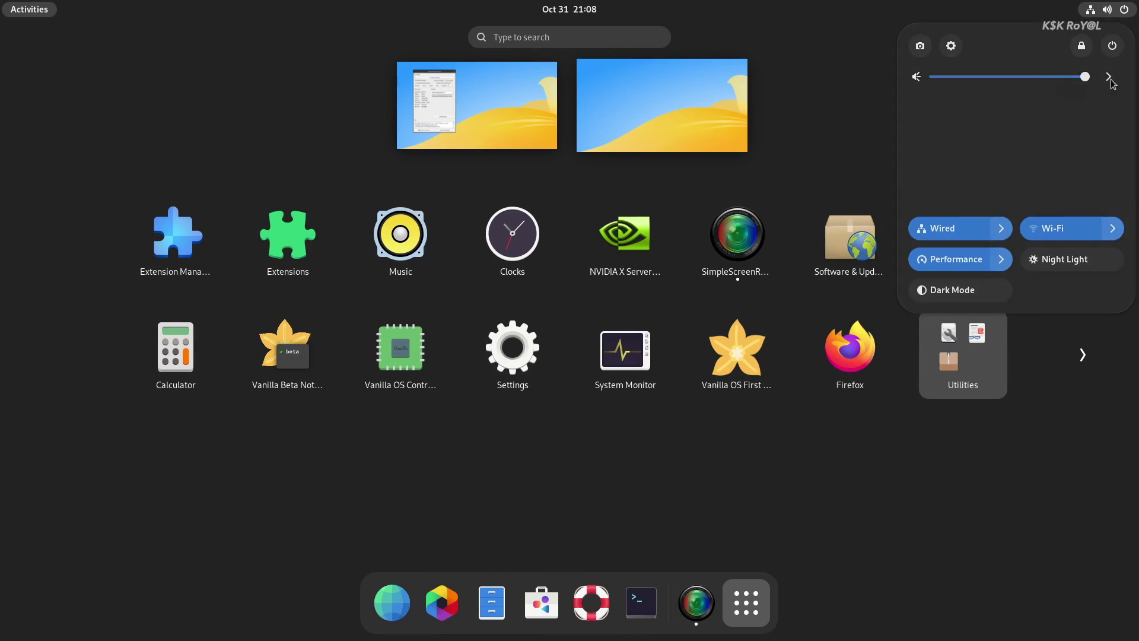
{"action": "left_click", "coordinate": [1049, 62]}
{"action": "left_click", "coordinate": [1113, 46]}
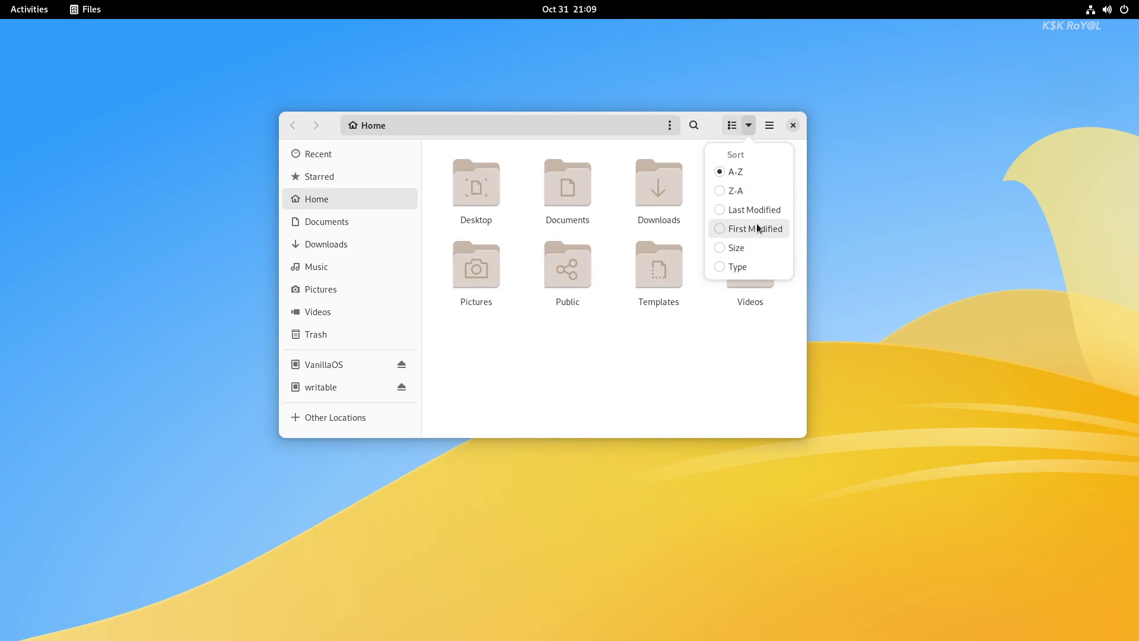
Step: Show the About Files information from the Files main menu
{"action": "left_click", "coordinate": [765, 128]}
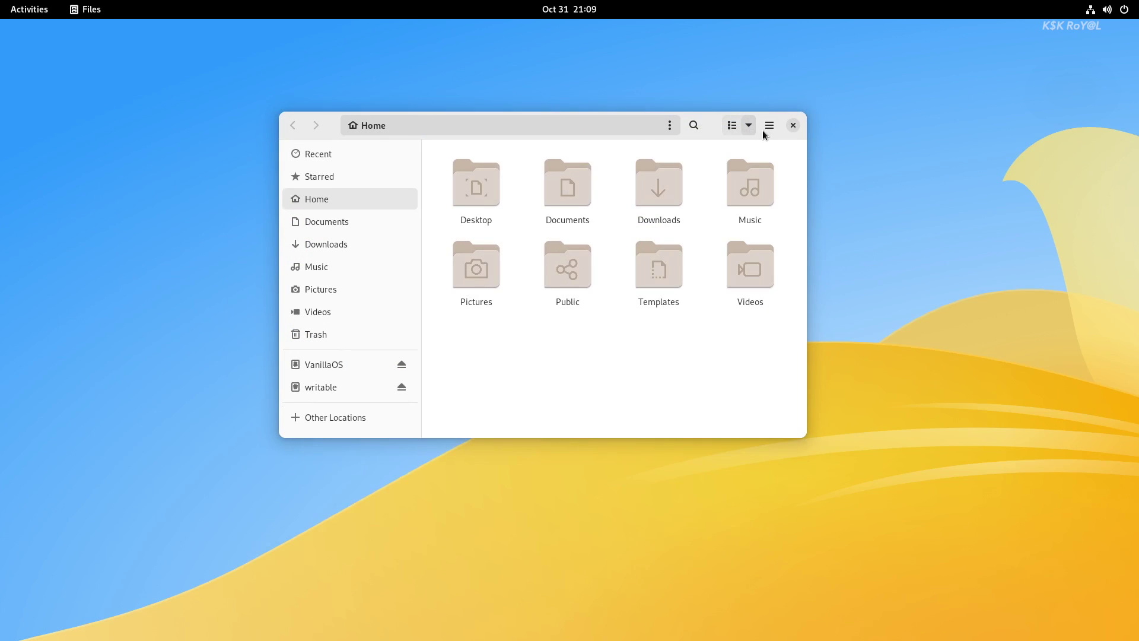
{"action": "left_click", "coordinate": [770, 126]}
{"action": "left_click", "coordinate": [746, 357]}
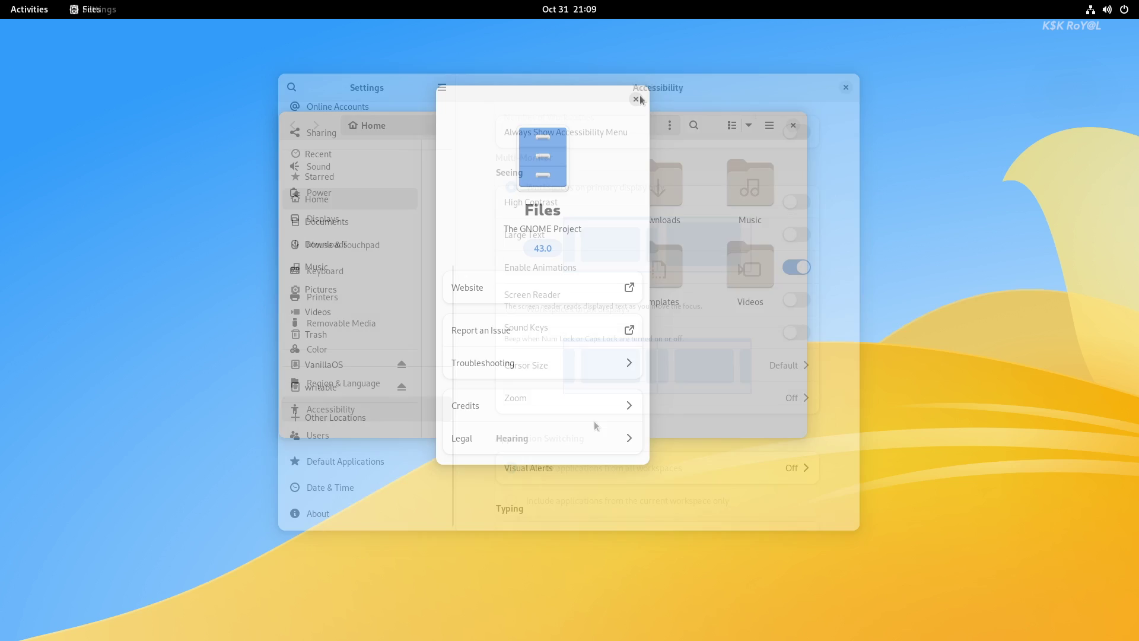
Step: Turn on Large Text in Accessibility and view the VanillaOS 22.10 About page
{"action": "left_click", "coordinate": [802, 237]}
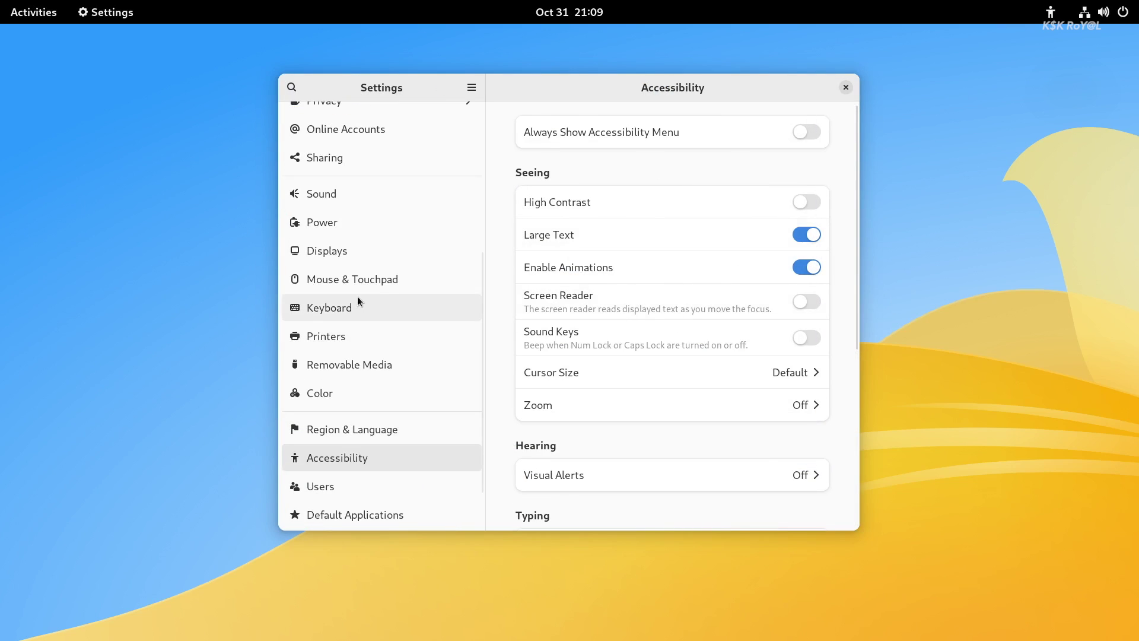
{"action": "scroll", "coordinate": [419, 319], "scroll_direction": "down", "scroll_amount": 2}
{"action": "left_click", "coordinate": [420, 500]}
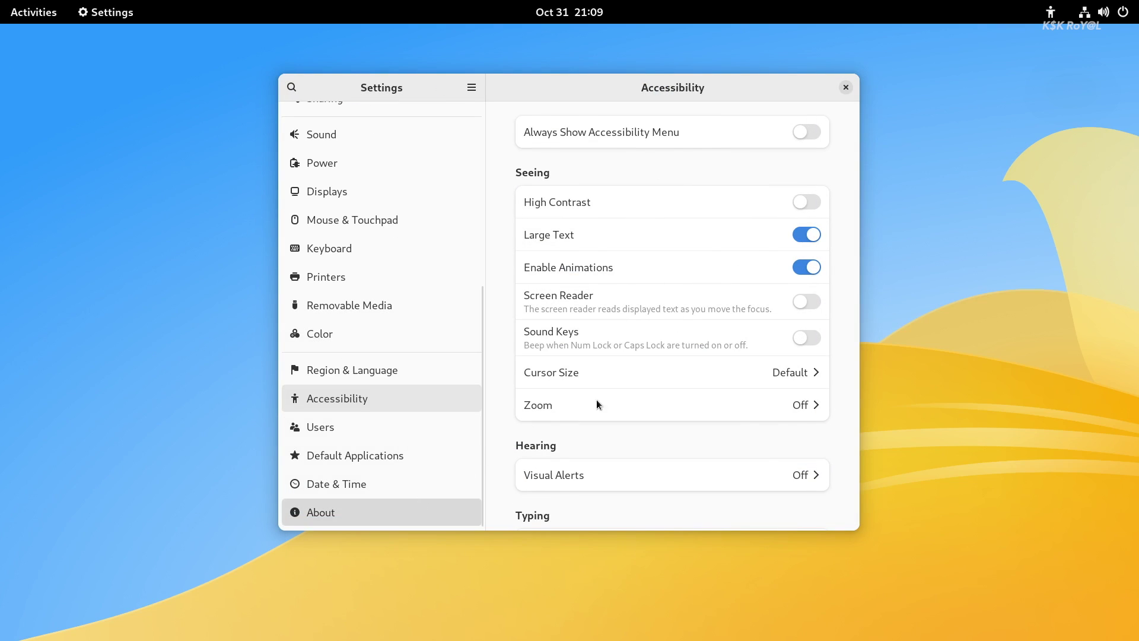
{"action": "scroll", "coordinate": [771, 493], "scroll_direction": "down", "scroll_amount": 2}
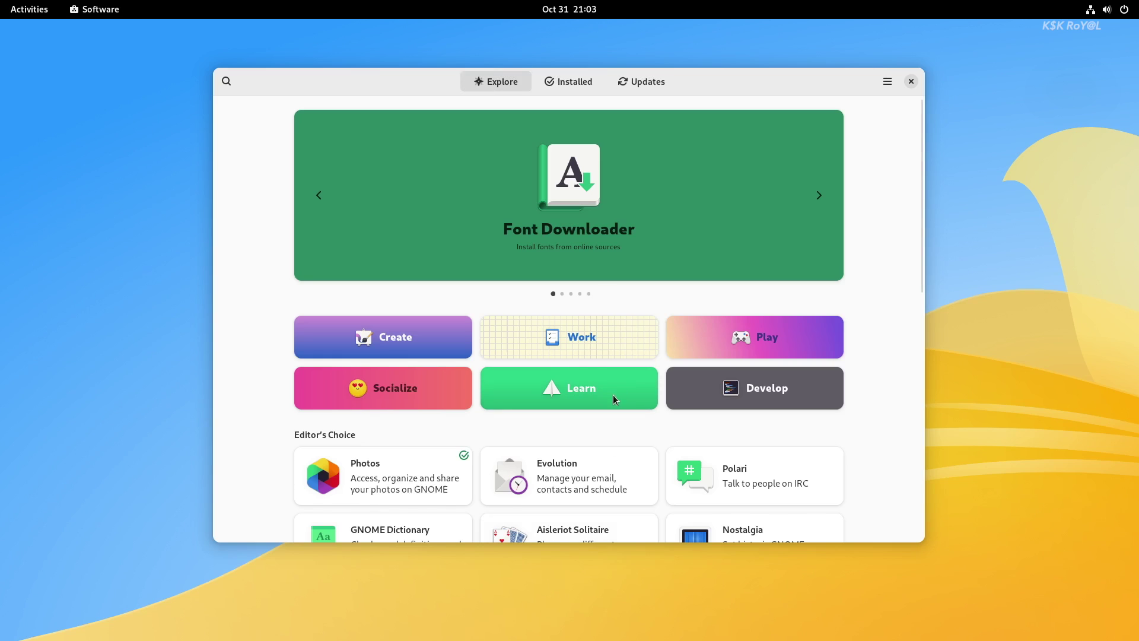
Step: Open Firefox from New & Updated, confirm the Flathub source, and install it
{"action": "scroll", "coordinate": [609, 405], "scroll_direction": "down", "scroll_amount": 10}
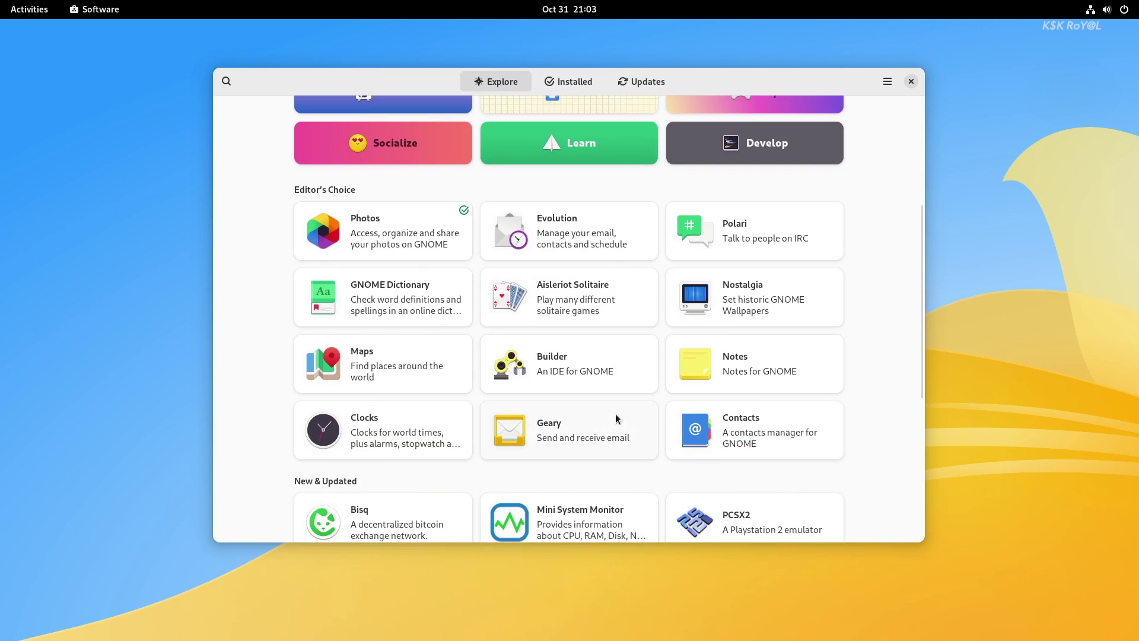
{"action": "scroll", "coordinate": [638, 449], "scroll_direction": "down", "scroll_amount": 1}
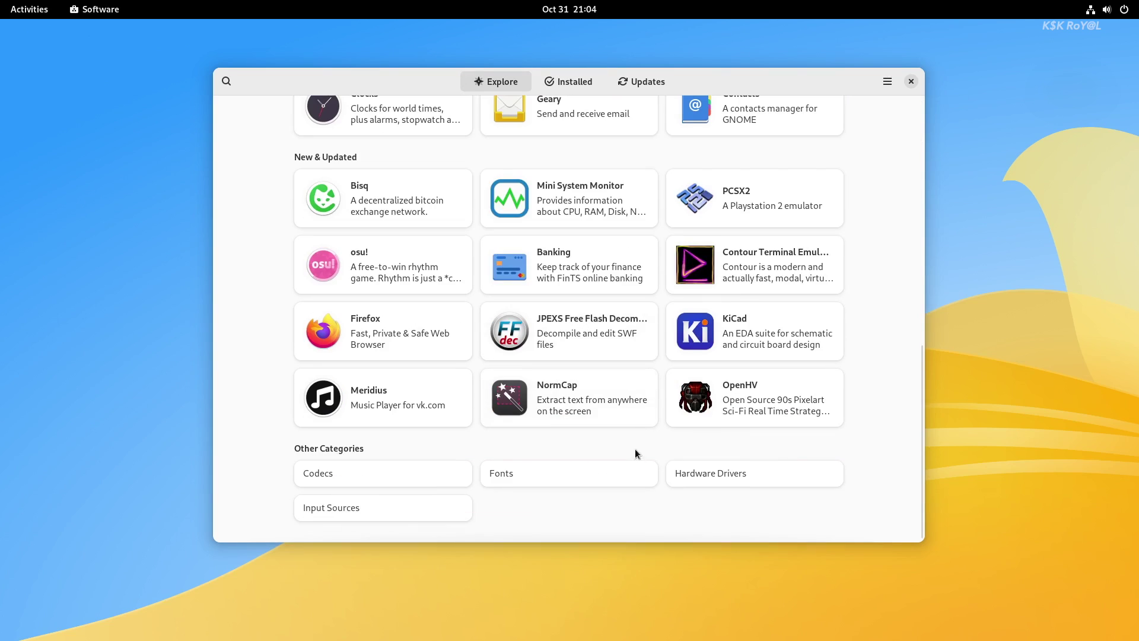
{"action": "left_click", "coordinate": [362, 334]}
{"action": "left_click", "coordinate": [795, 162]}
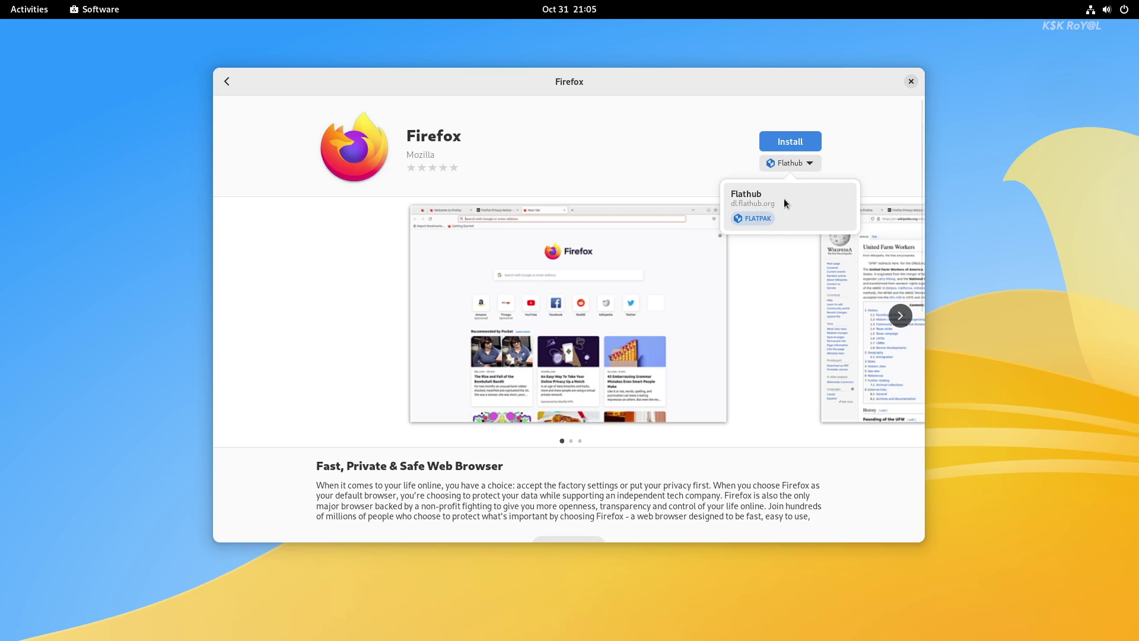
{"action": "left_click", "coordinate": [771, 438]}
{"action": "scroll", "coordinate": [766, 433], "scroll_direction": "down", "scroll_amount": 5}
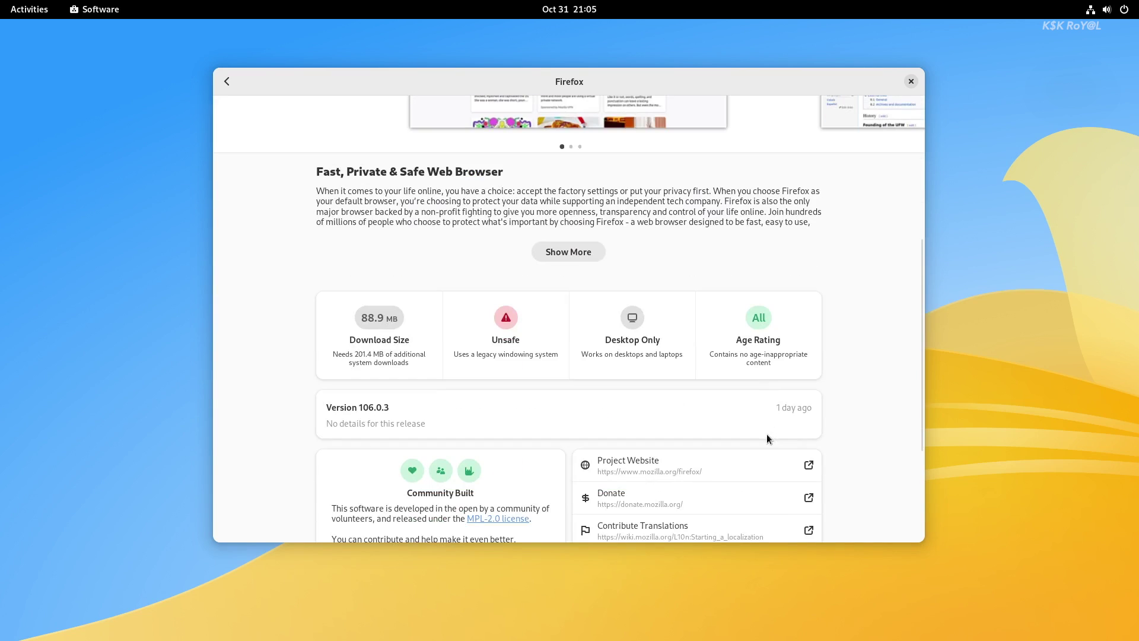
{"action": "scroll", "coordinate": [766, 433], "scroll_direction": "up", "scroll_amount": 5}
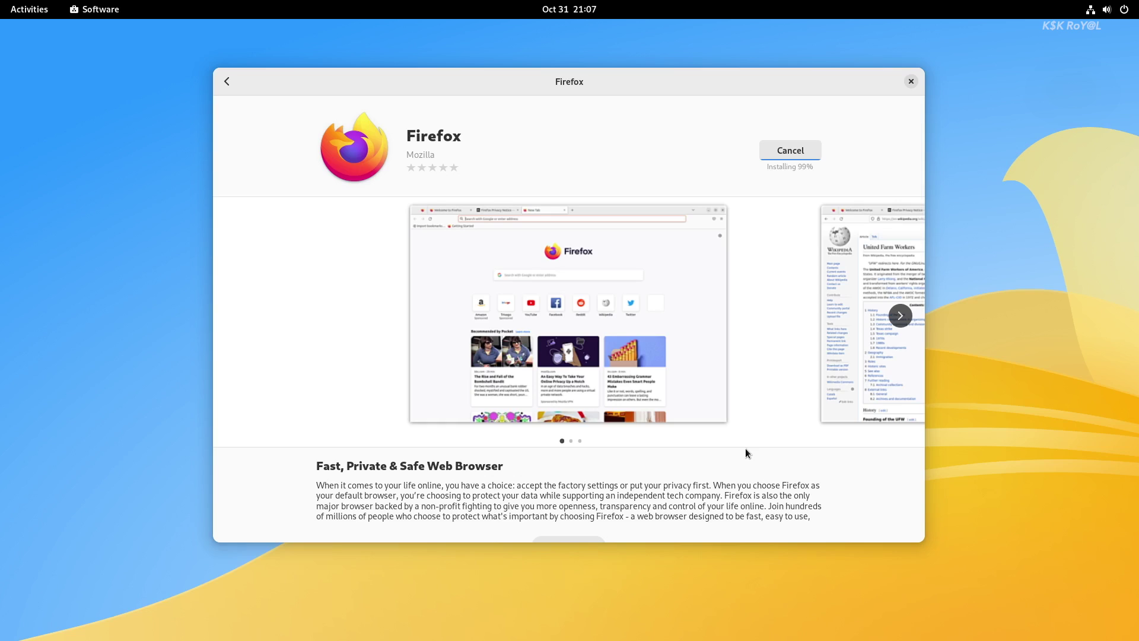
{"action": "key", "text": "super+a"}
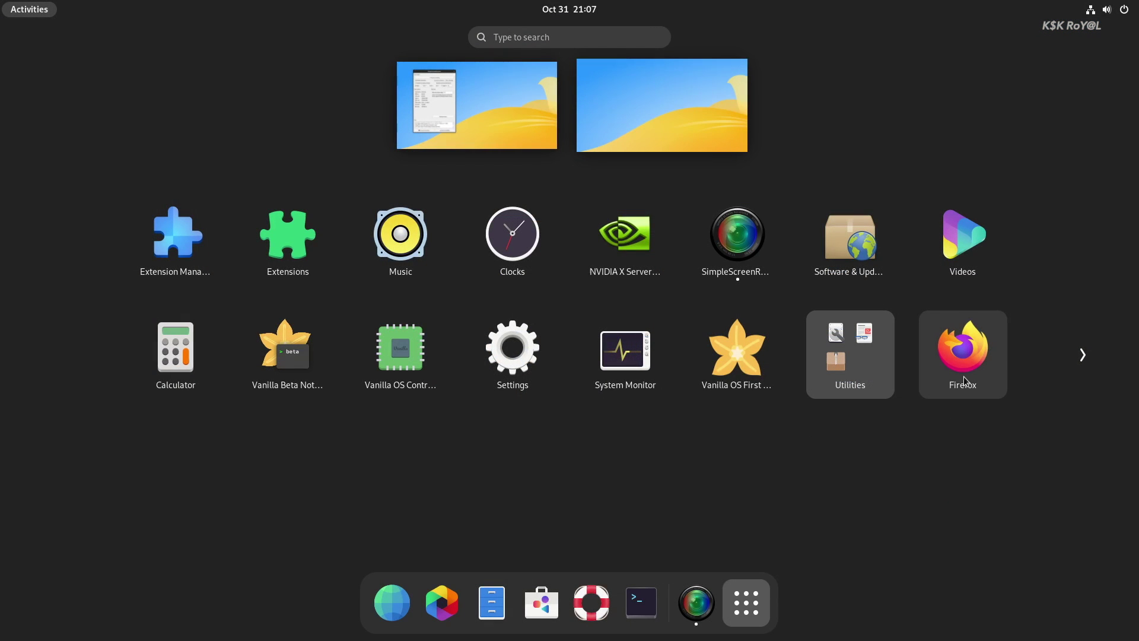
Step: Start Firefox from the app grid to reach its Welcome to Firefox page
{"action": "left_click", "coordinate": [974, 366]}
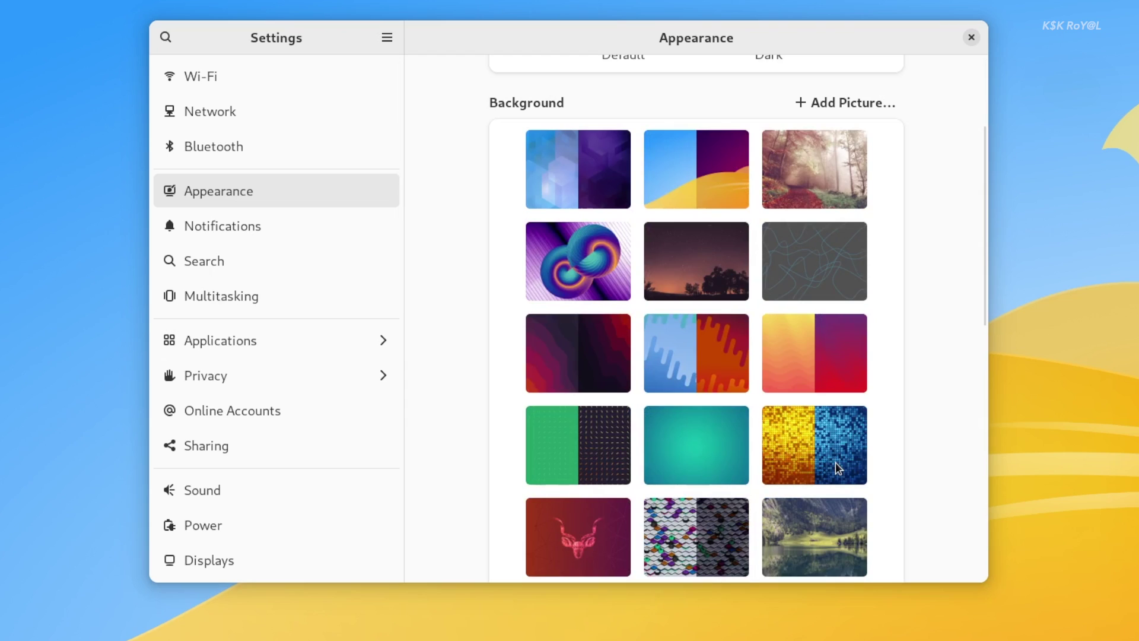
Step: Try the deer silhouette wallpaper, then settle on the blue and orange wave background
{"action": "scroll", "coordinate": [839, 469], "scroll_direction": "down", "scroll_amount": 2}
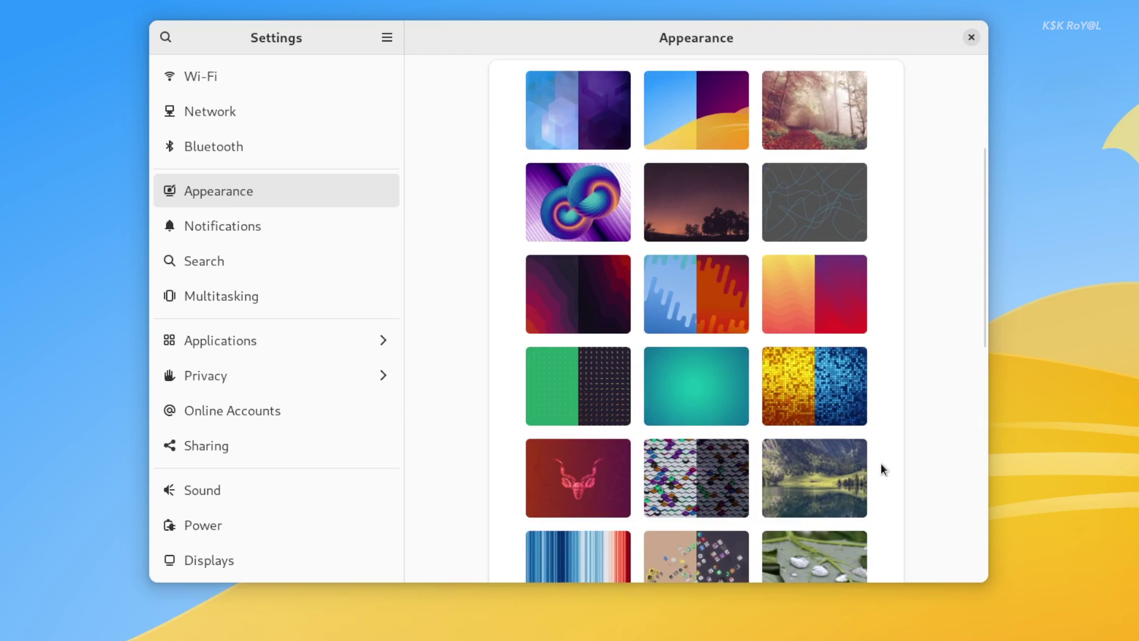
{"action": "scroll", "coordinate": [821, 463], "scroll_direction": "down", "scroll_amount": 5}
{"action": "scroll", "coordinate": [821, 470], "scroll_direction": "down", "scroll_amount": 5}
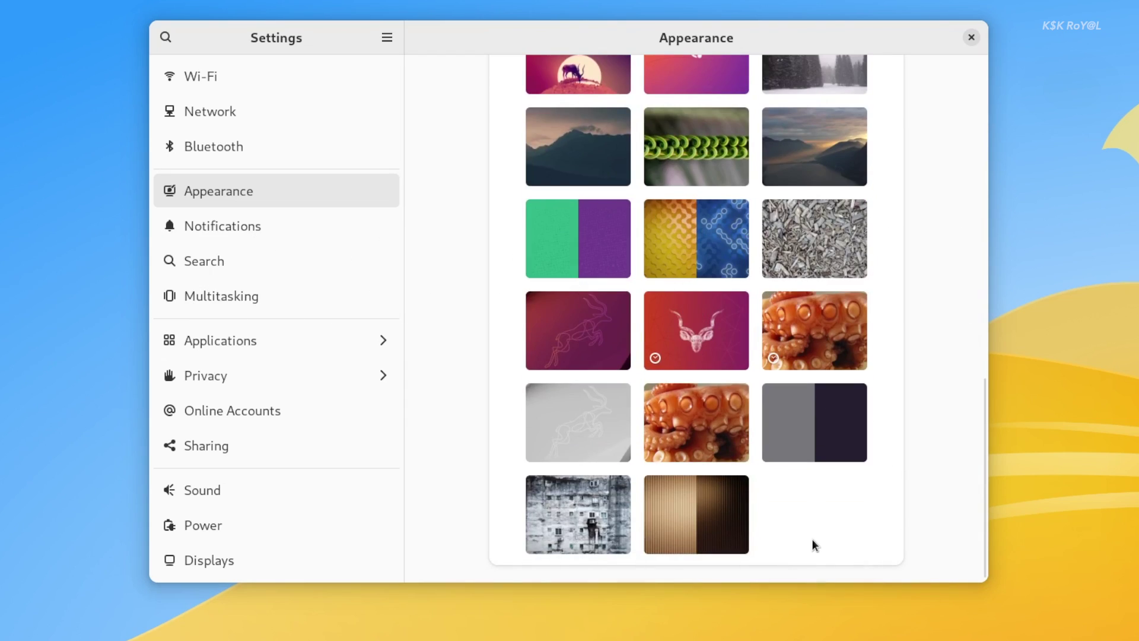
{"action": "scroll", "coordinate": [813, 543], "scroll_direction": "up", "scroll_amount": 5}
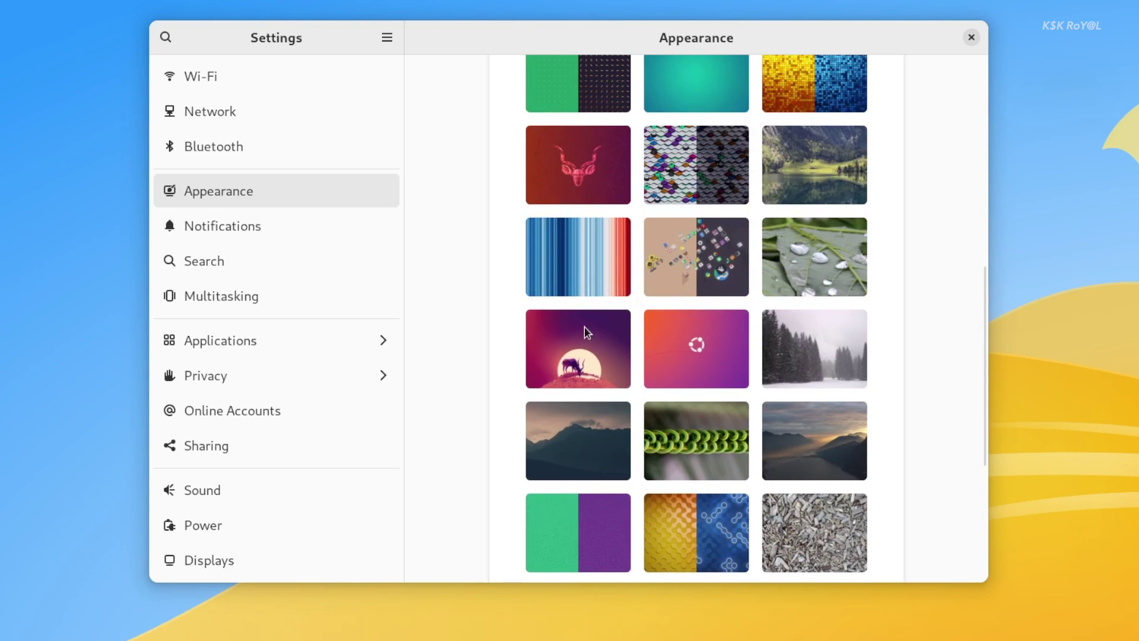
{"action": "left_click", "coordinate": [591, 357]}
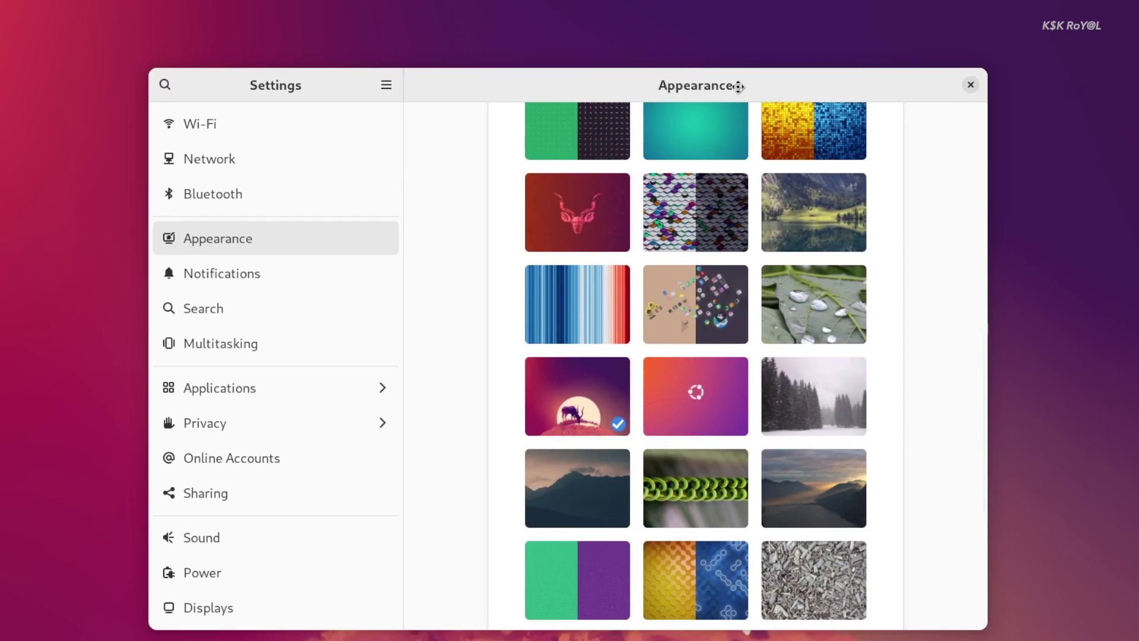
{"action": "scroll", "coordinate": [728, 431], "scroll_direction": "up", "scroll_amount": 2}
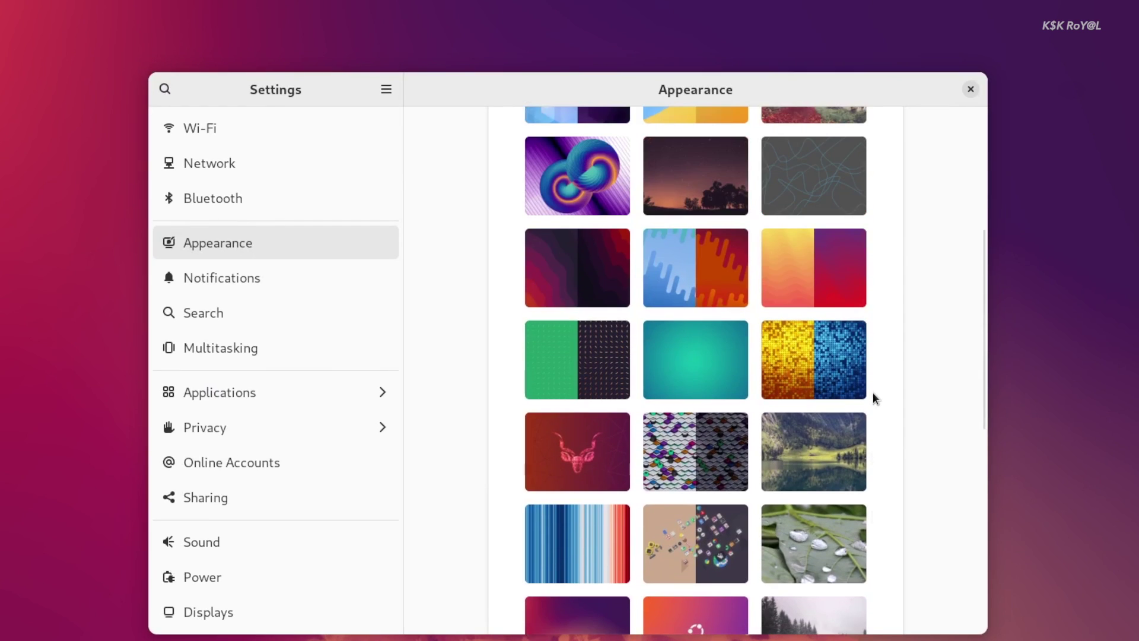
{"action": "left_click", "coordinate": [711, 273]}
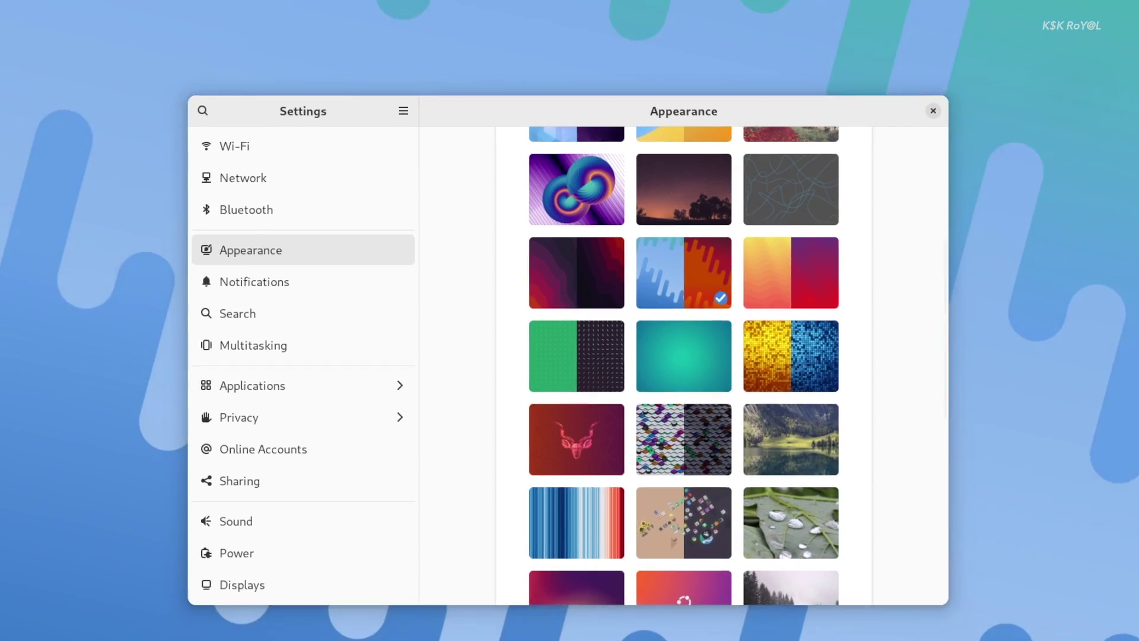
Step: Toggle Dark Mode on and off twice in Quick Settings, ending on the light theme
{"action": "left_click", "coordinate": [1102, 12]}
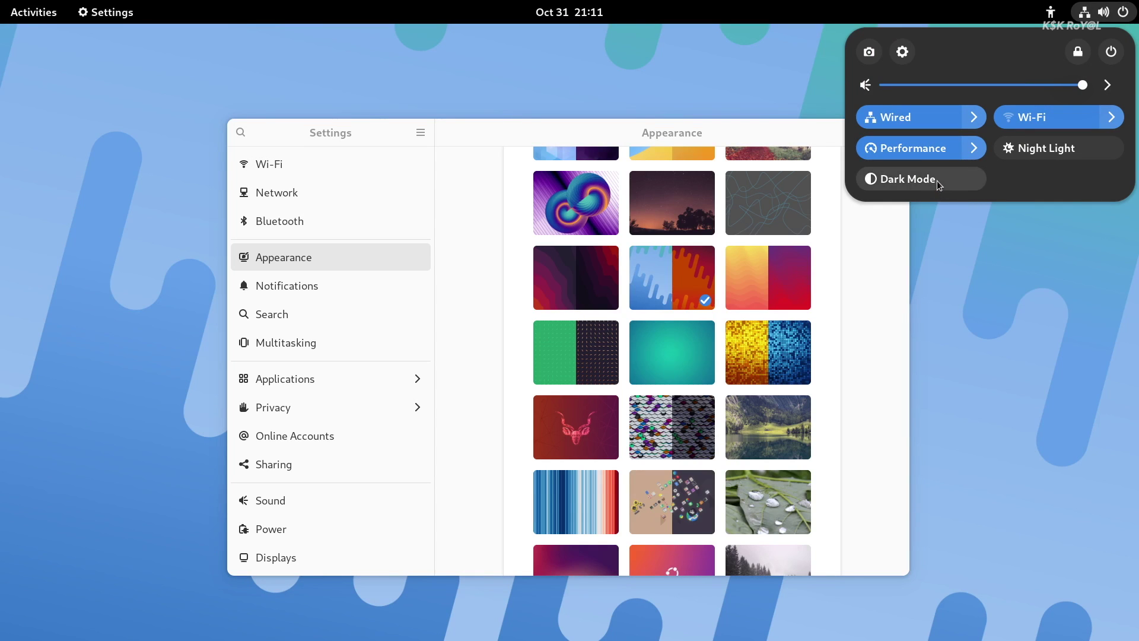
{"action": "left_click", "coordinate": [938, 181]}
{"action": "left_click", "coordinate": [938, 180]}
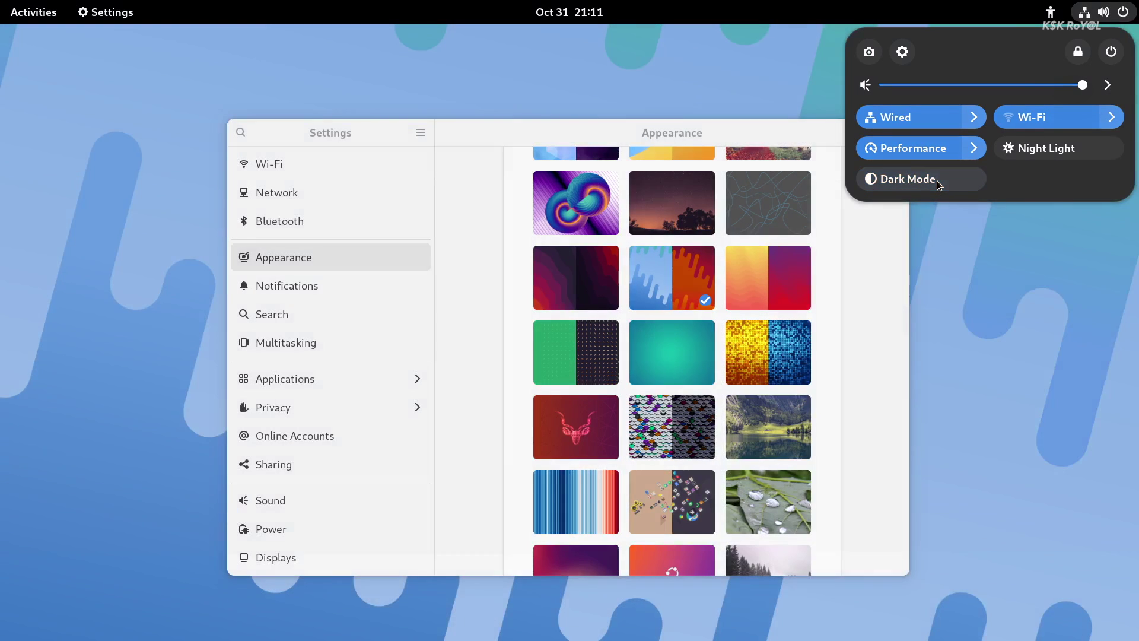
{"action": "left_click", "coordinate": [937, 180]}
{"action": "left_click", "coordinate": [938, 181]}
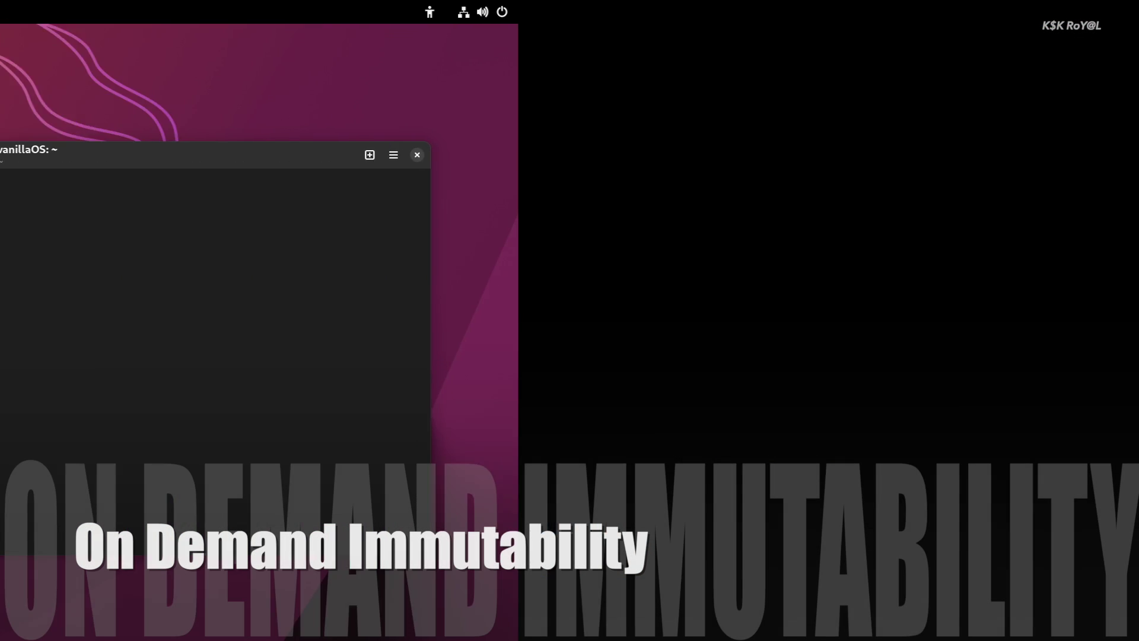
Step: Run 'almost --version' and 'almost --help' to see the almost tool's version and commands
{"action": "type", "text": "alom"}
{"action": "key", "text": "BackSpace"}
{"action": "key", "text": "BackSpace"}
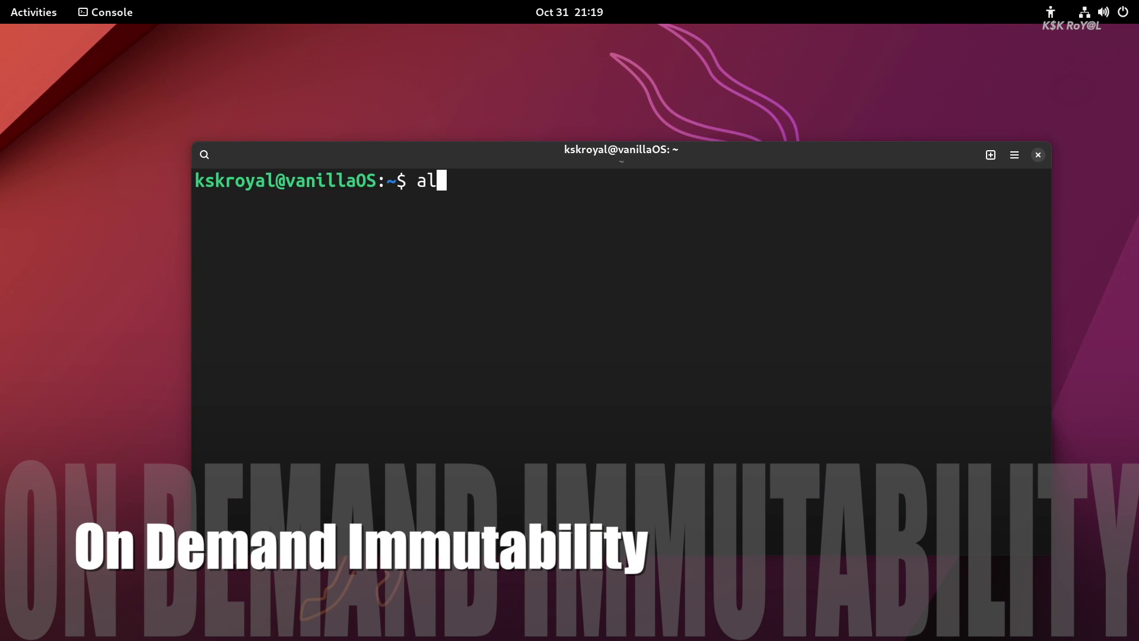
{"action": "type", "text": "most --version"}
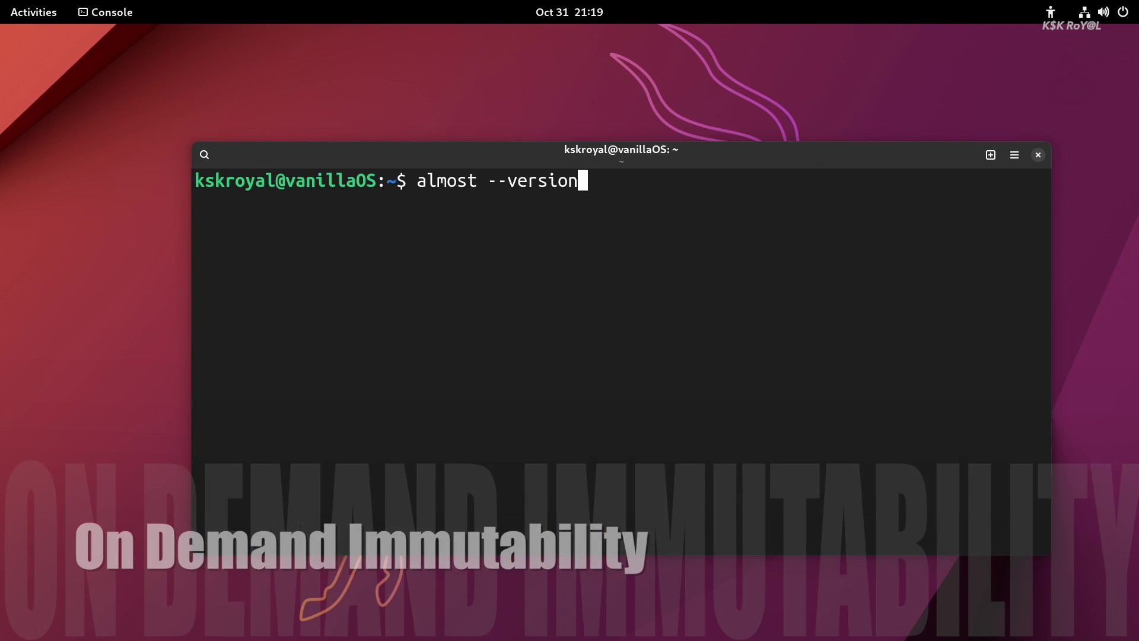
{"action": "key", "text": "Return"}
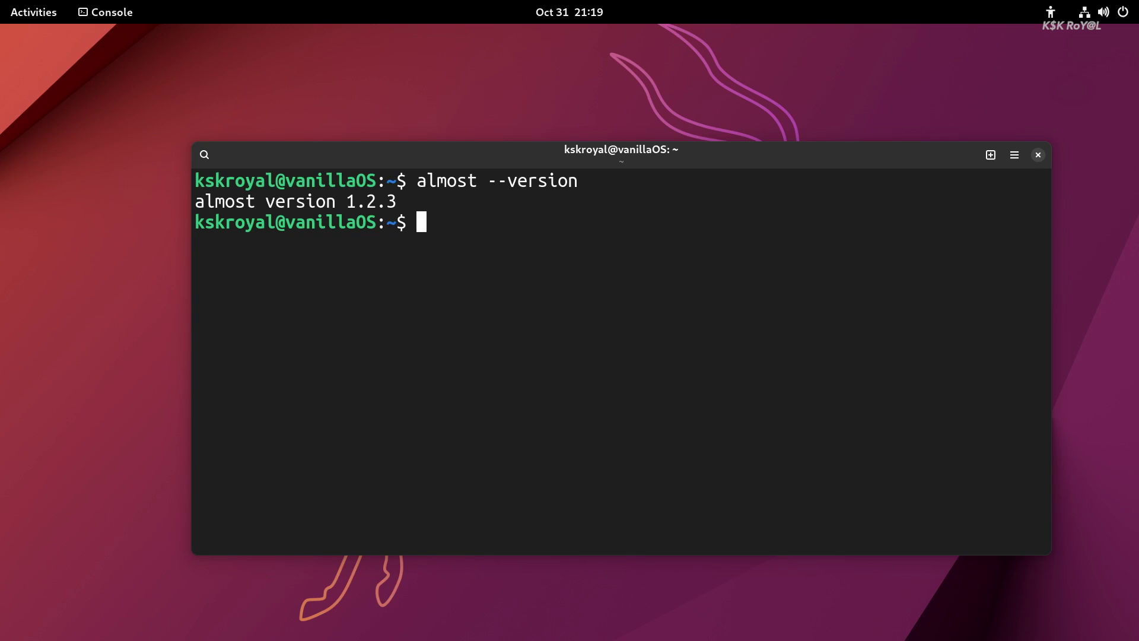
{"action": "type", "text": "almost --he"}
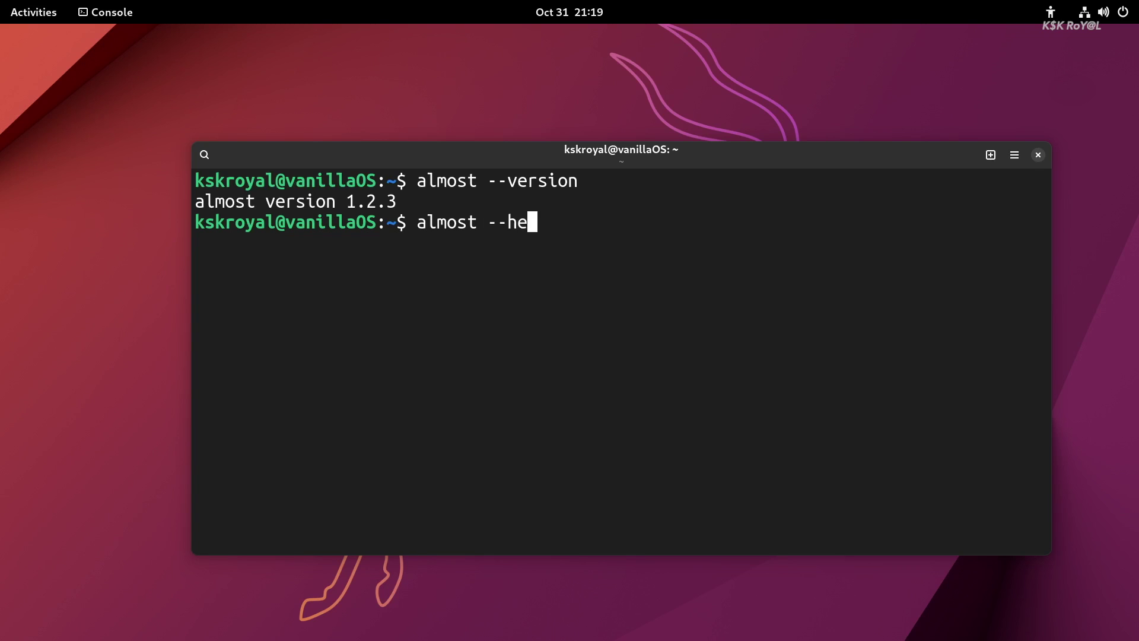
{"action": "type", "text": "lp"}
{"action": "key", "text": "Return"}
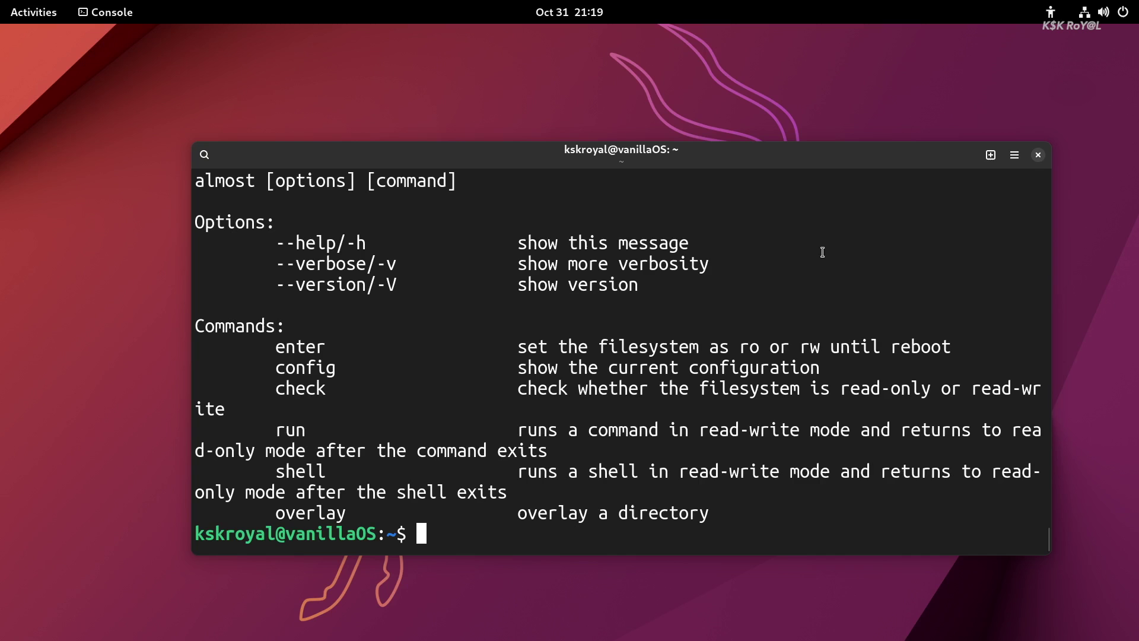
Step: Maximize the terminal, clear it, and run 'sudo almost check' to see the read-only status
{"action": "double_click", "coordinate": [862, 155]}
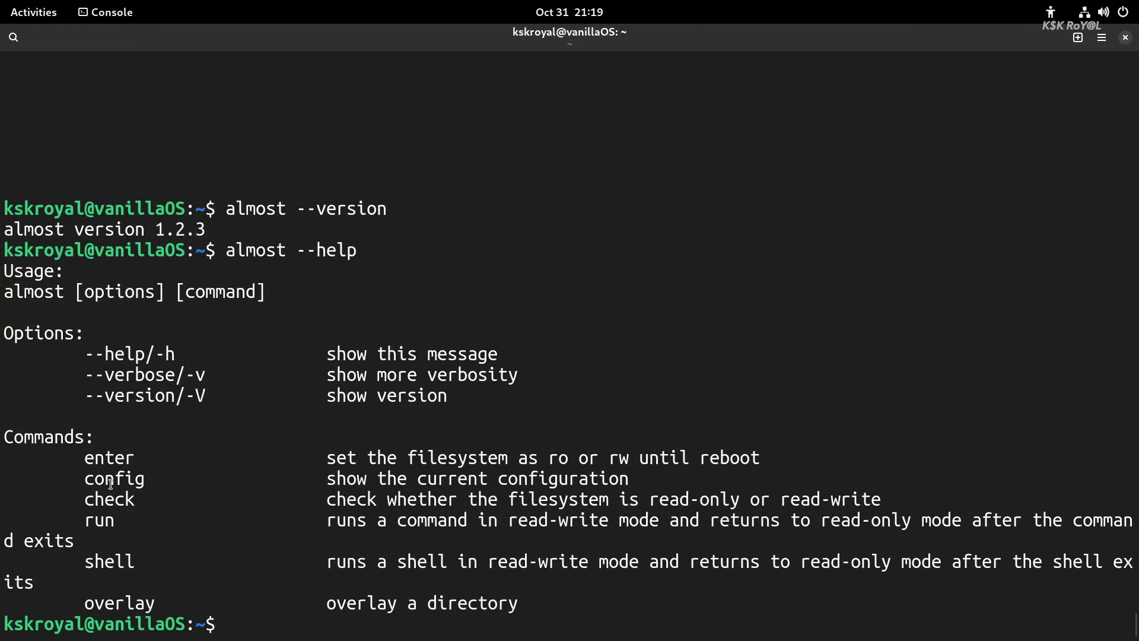
{"action": "key", "text": "ctrl+l"}
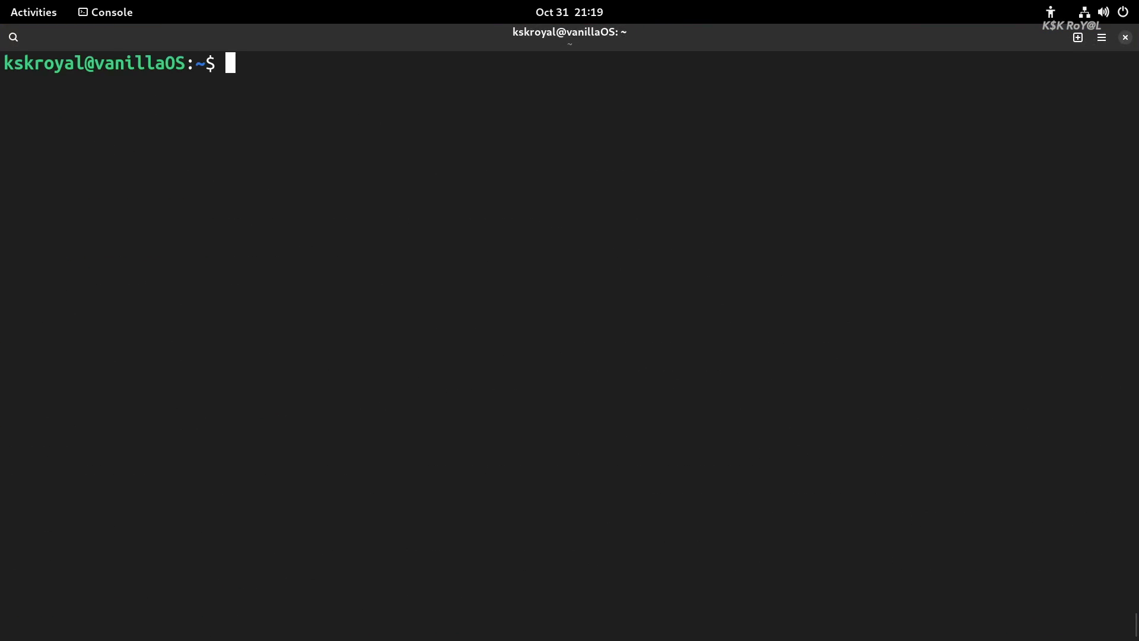
{"action": "type", "text": "sudo almost check"}
{"action": "key", "text": "Return"}
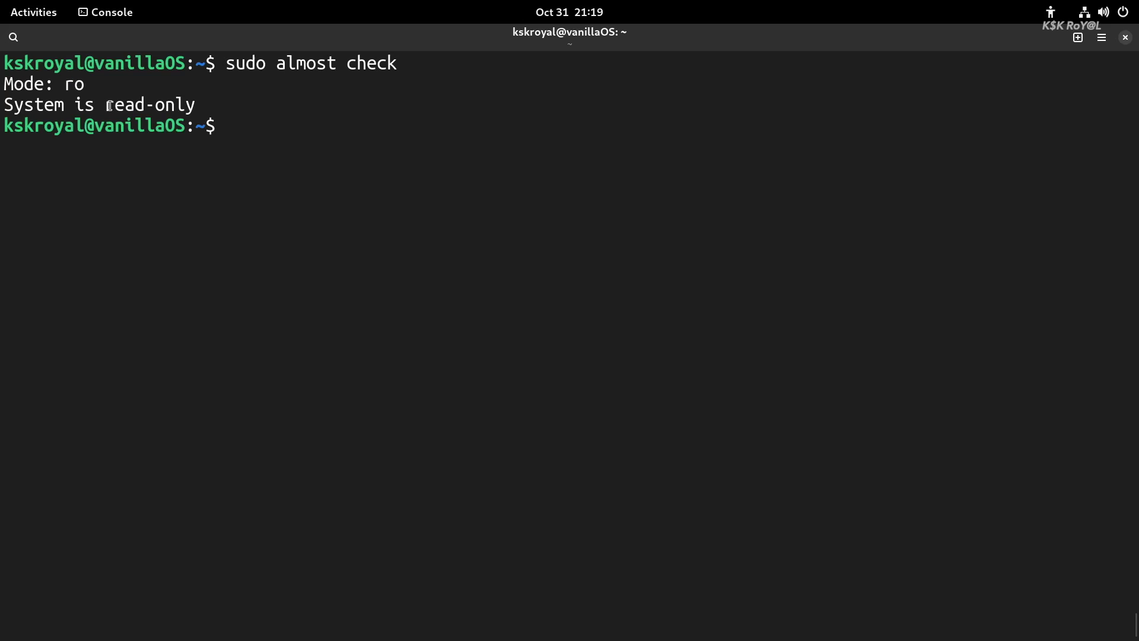
Step: Run 'sudo apt install git' and highlight the resulting dpkg-deb 'Operation not permitted' errors
{"action": "type", "text": "sudo apt install "}
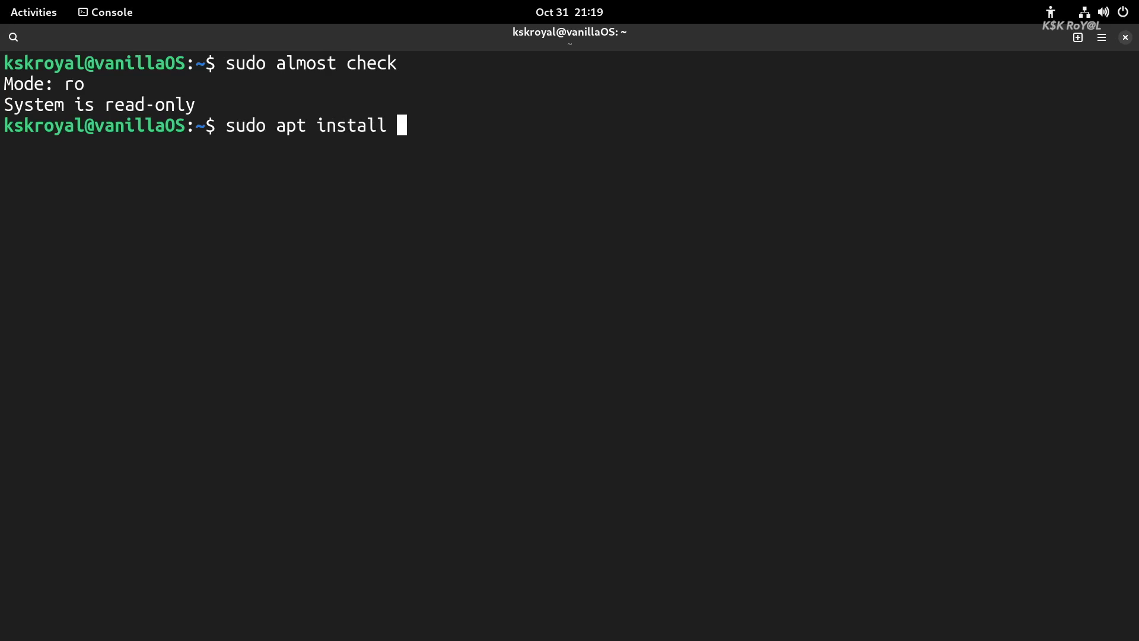
{"action": "type", "text": "git"}
{"action": "key", "text": "Return"}
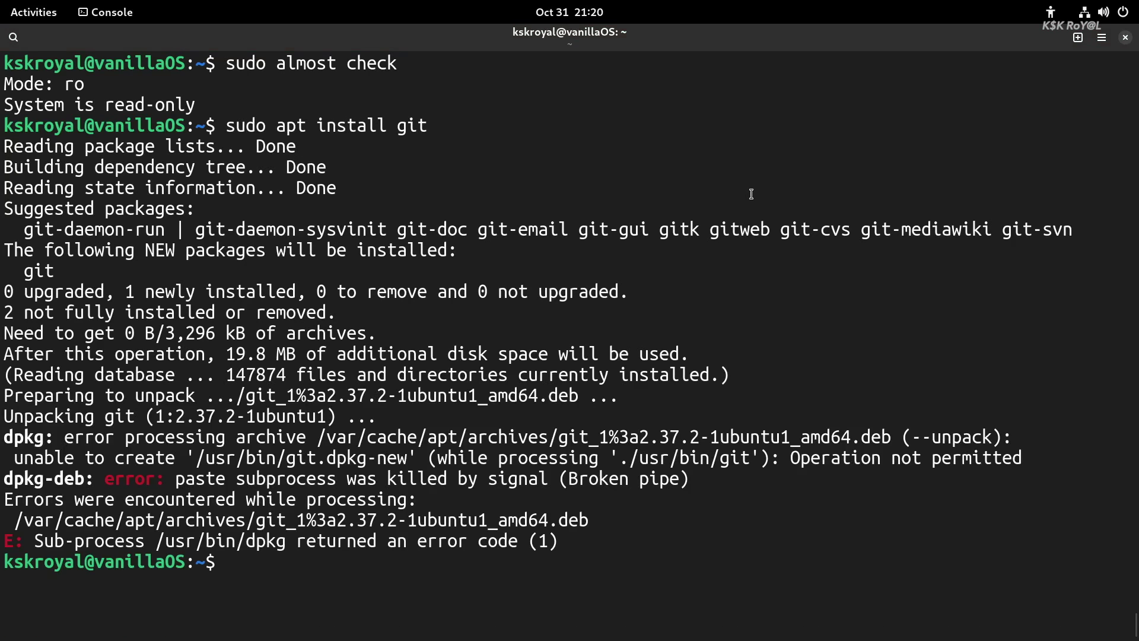
{"action": "left_click_drag", "start_coordinate": [4, 478], "coordinate": [613, 538]}
Step: Switch on current-session Immutability Status and authenticate with the administrator password
{"action": "left_click", "coordinate": [607, 551]}
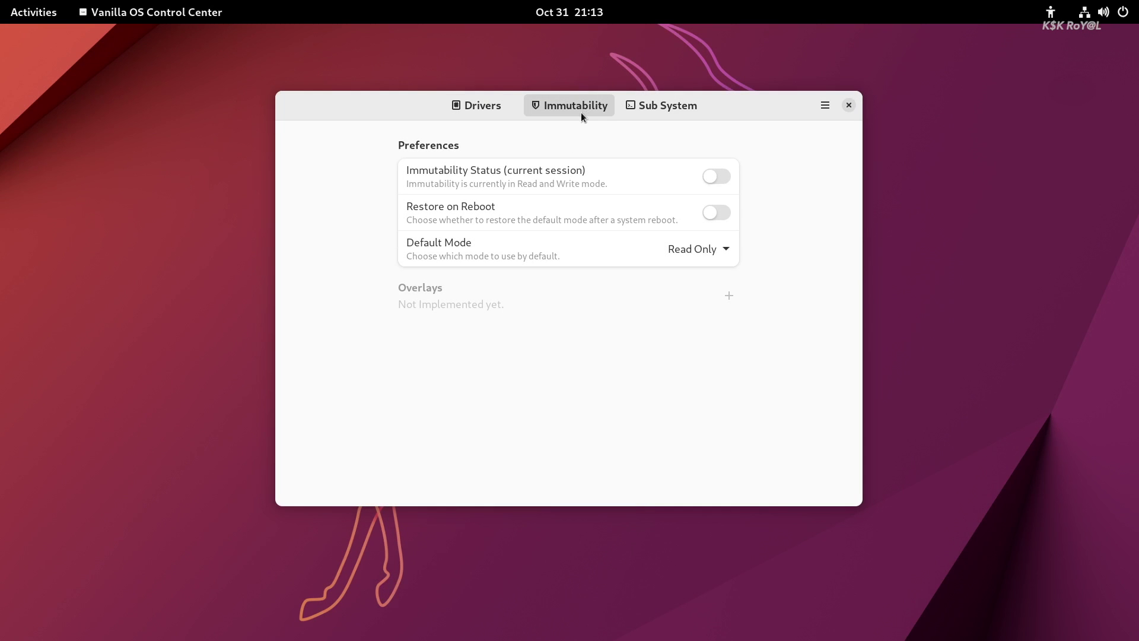
{"action": "left_click", "coordinate": [712, 177]}
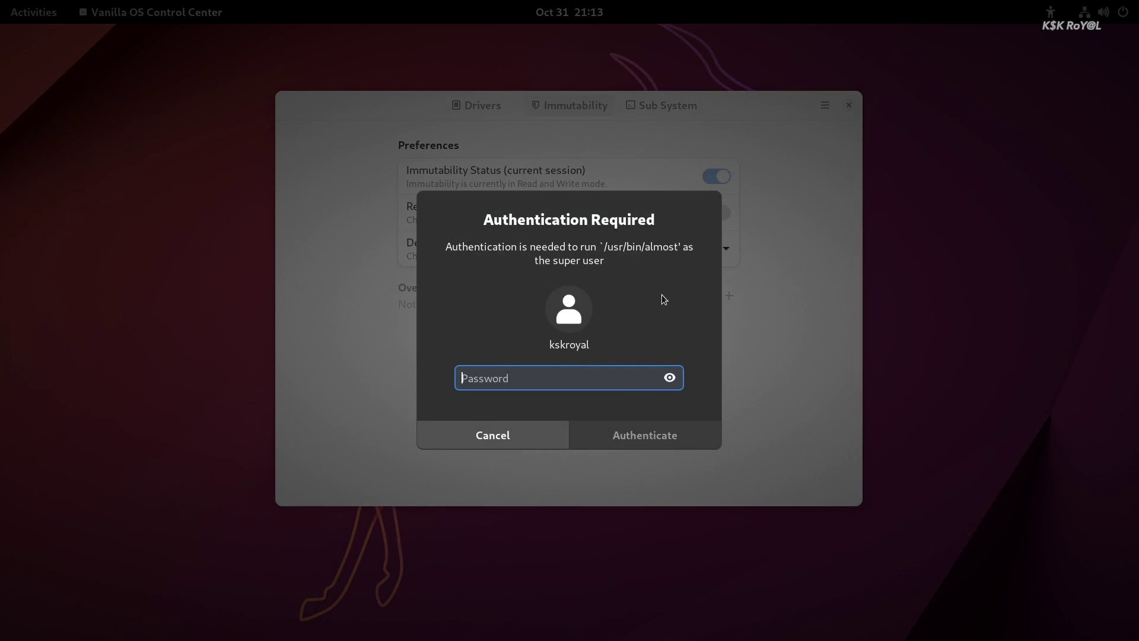
{"action": "type", "text": "*****"}
{"action": "key", "text": "Return"}
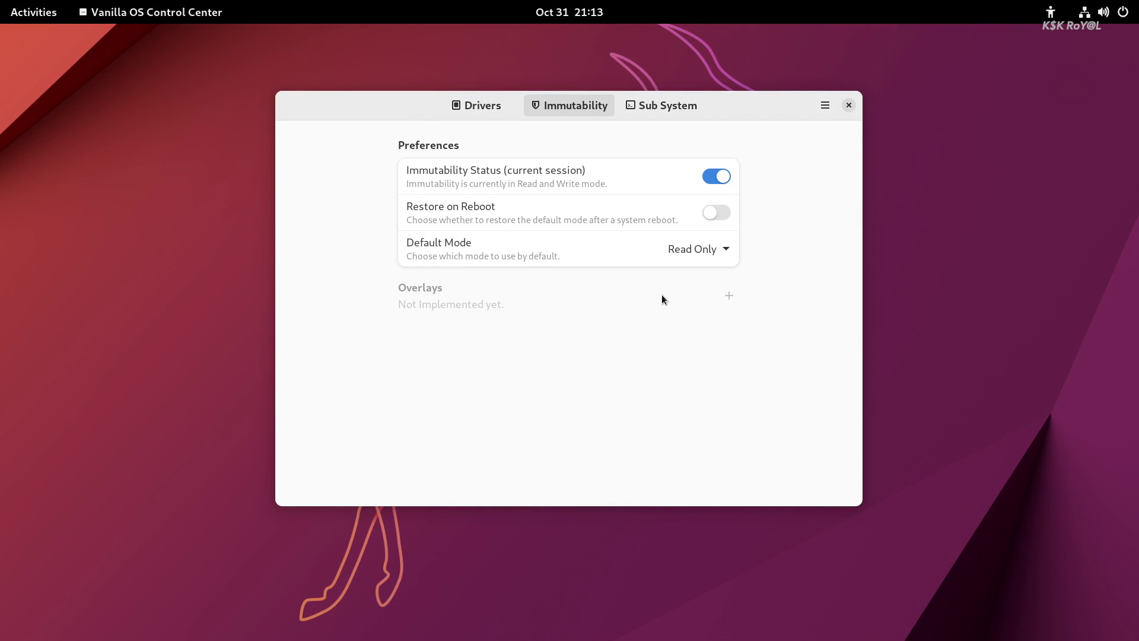
Step: In a new terminal, run 'sudo almost check' and highlight the 'System is read-only' result
{"action": "key", "text": "ctrl+alt+t"}
{"action": "type", "text": "sudo almost check"}
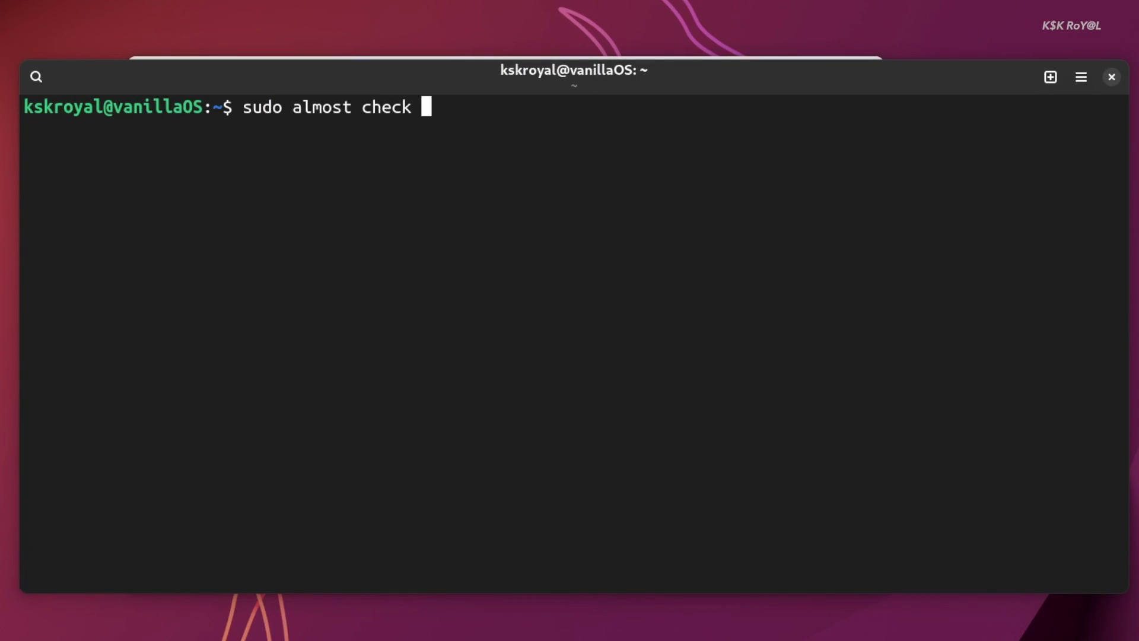
{"action": "key", "text": "Return"}
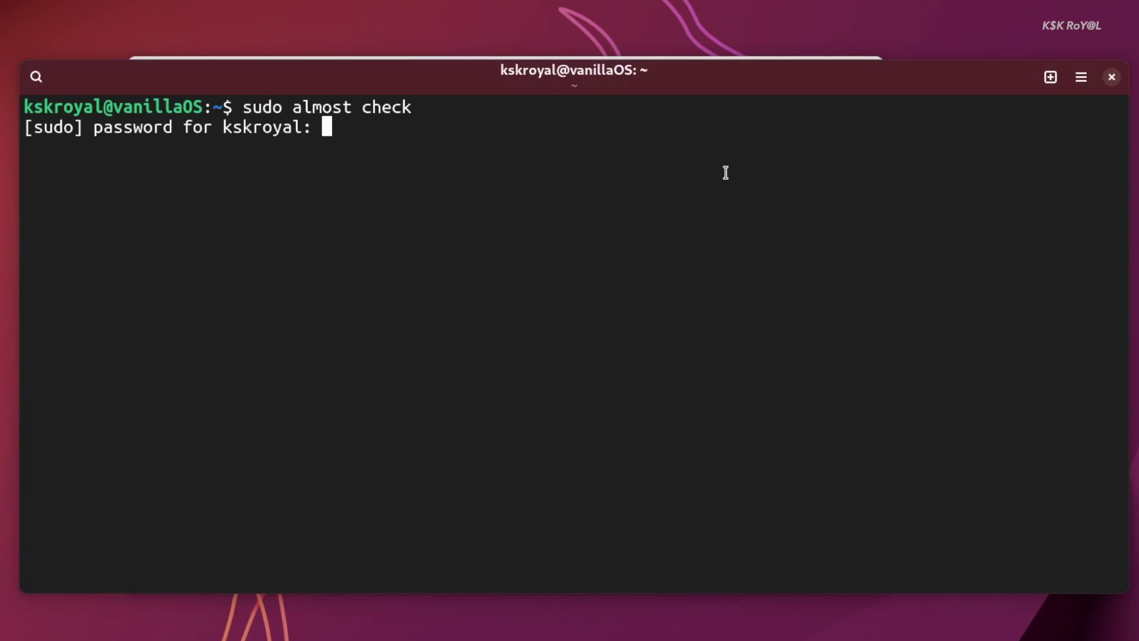
{"action": "key", "text": "Return"}
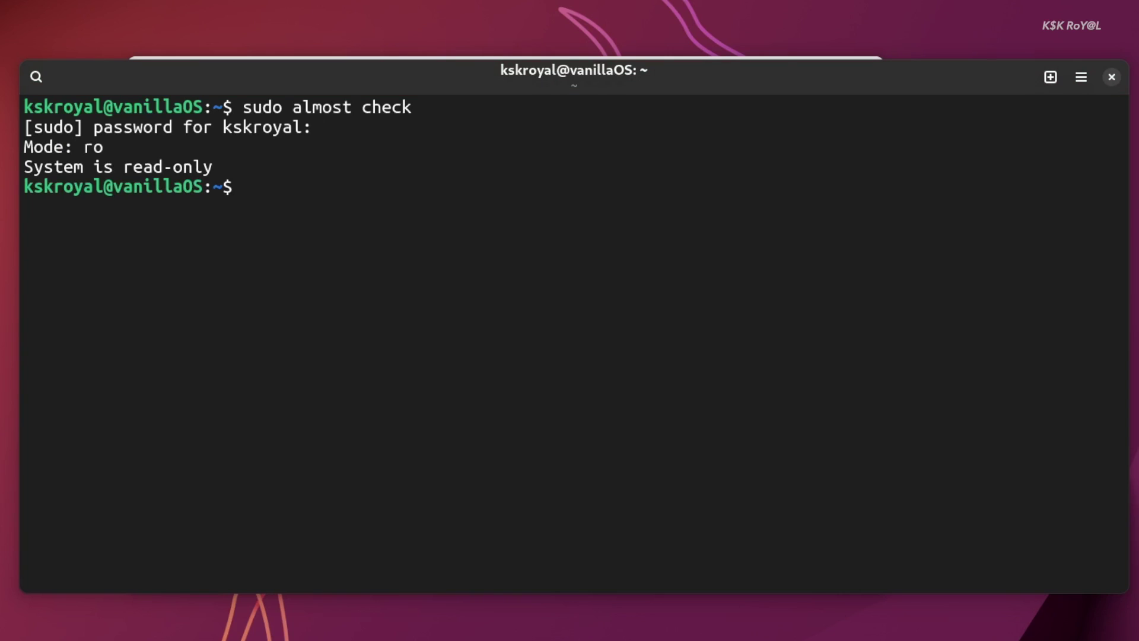
{"action": "triple_click", "coordinate": [104, 157]}
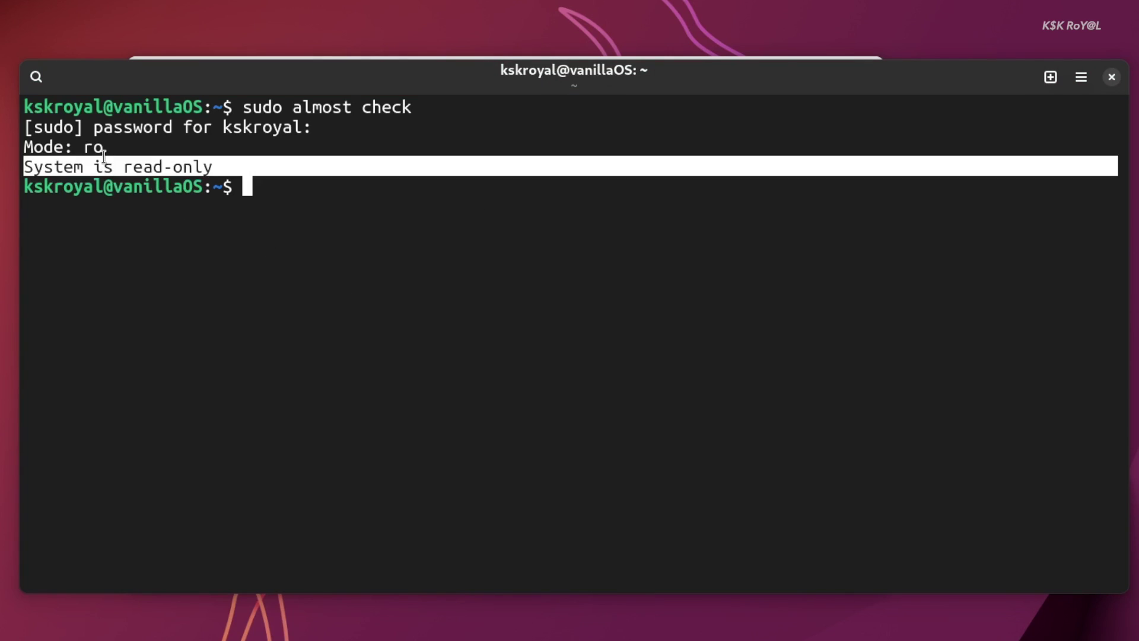
{"action": "double_click", "coordinate": [203, 165]}
{"action": "double_click", "coordinate": [334, 105]}
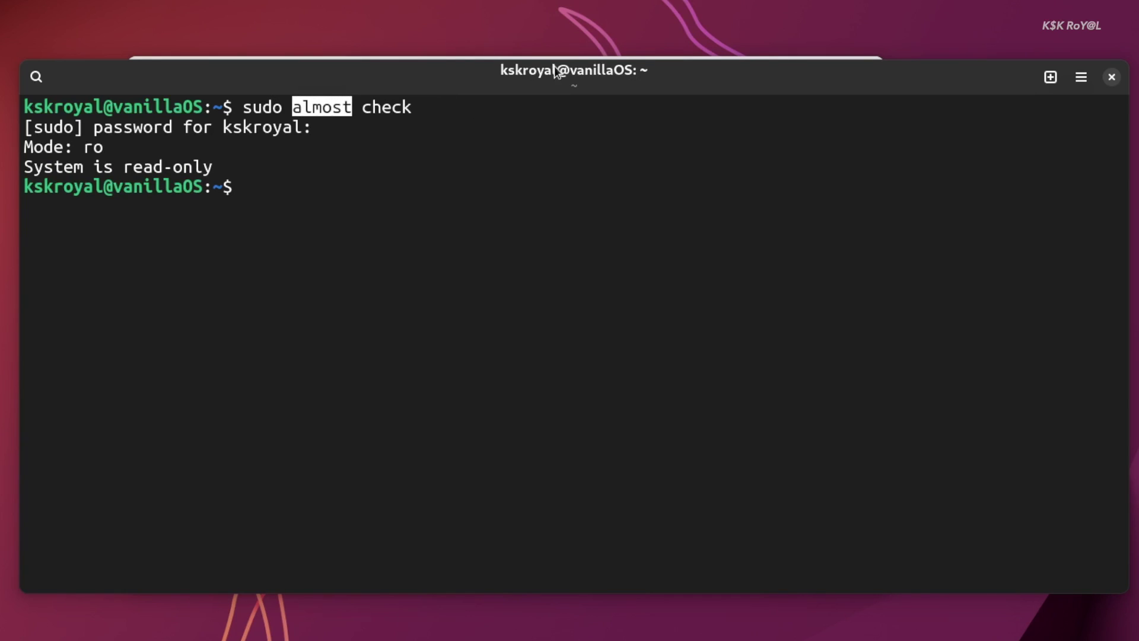
Step: Run 'sudo apt install git', accept the extra packages, and highlight the dpkg-deb failure line
{"action": "left_click_drag", "start_coordinate": [555, 71], "coordinate": [552, 127]}
{"action": "type", "text": "sudo apt install git"}
{"action": "key", "text": "Return"}
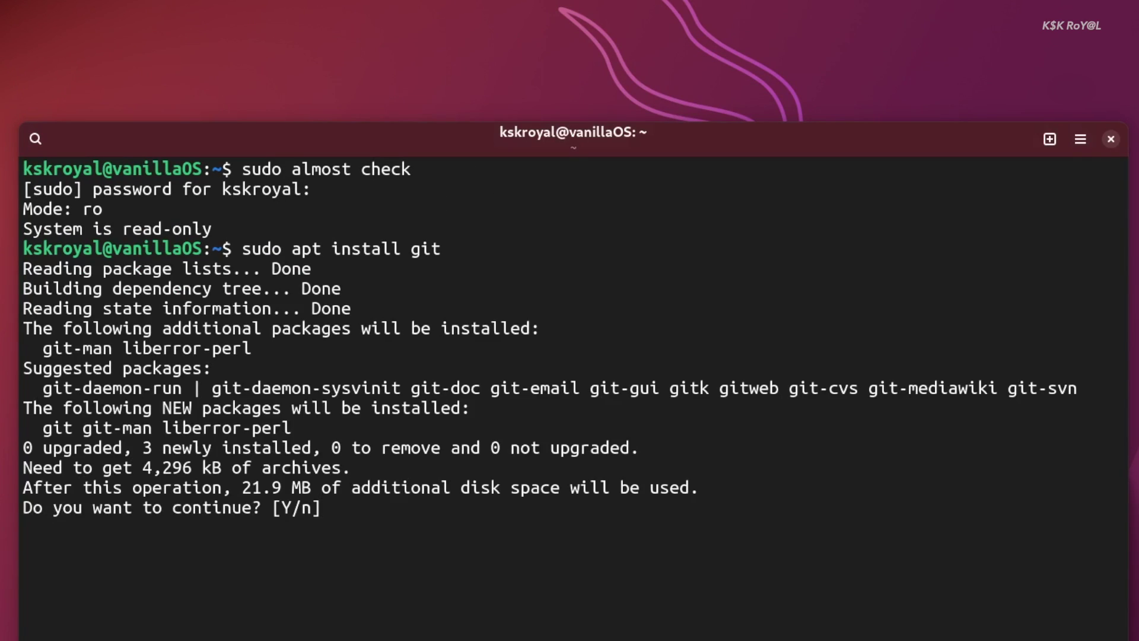
{"action": "key", "text": "Return"}
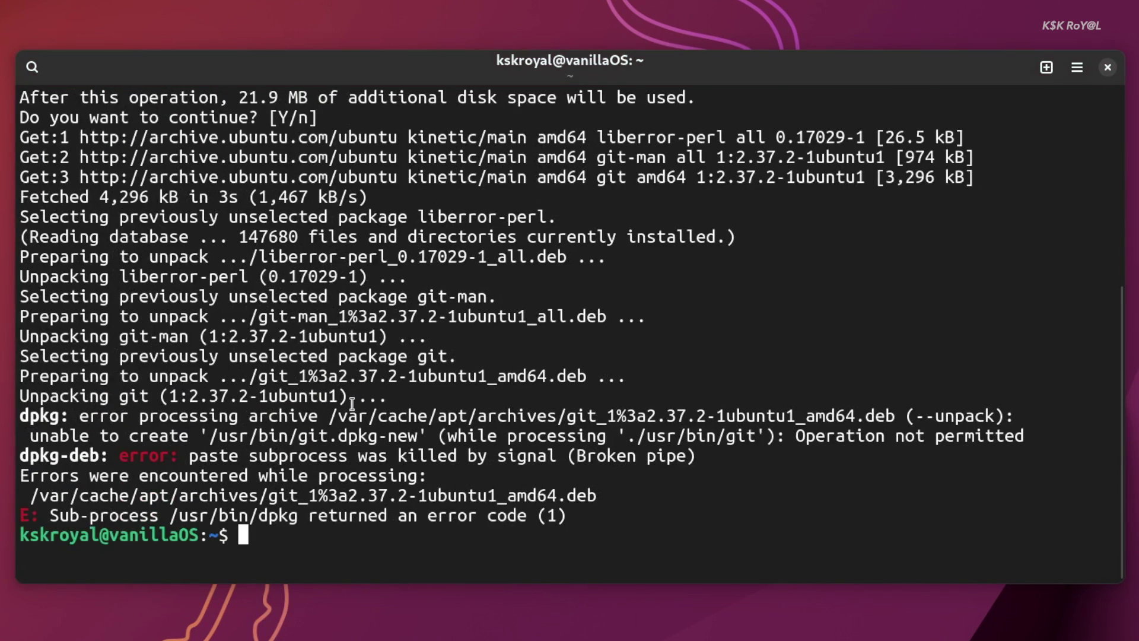
{"action": "left_click_drag", "start_coordinate": [22, 456], "coordinate": [645, 489]}
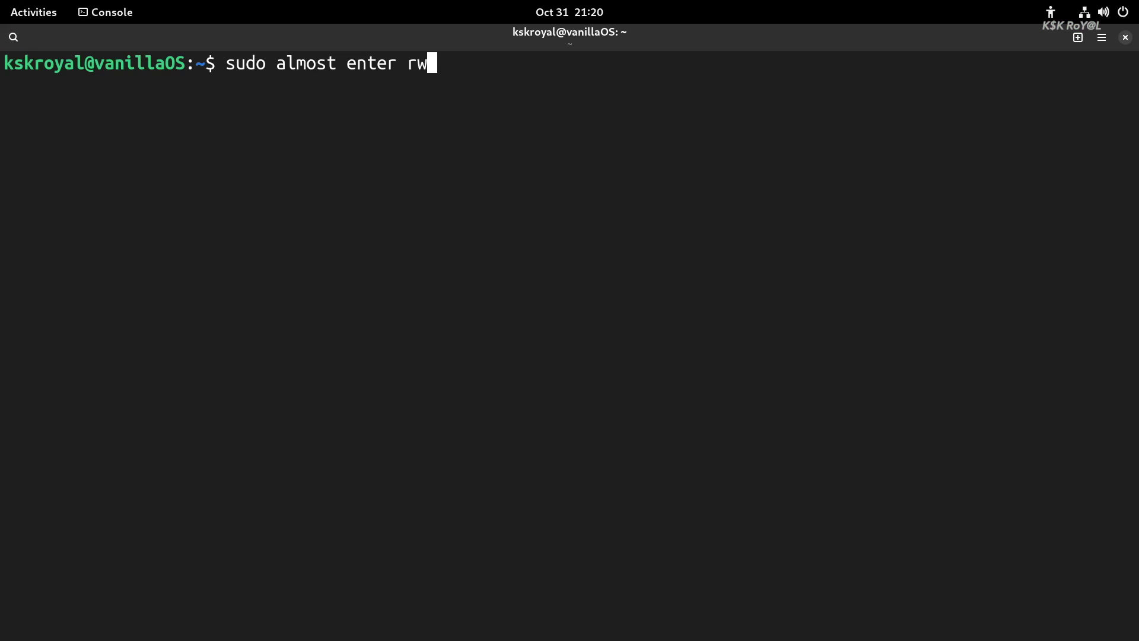
Step: Run 'sudo almost enter rw' to unlock the system into read-write mode
{"action": "key", "text": "BackSpace"}
{"action": "type", "text": "o"}
{"action": "key", "text": "BackSpace"}
{"action": "type", "text": "w"}
{"action": "key", "text": "Return"}
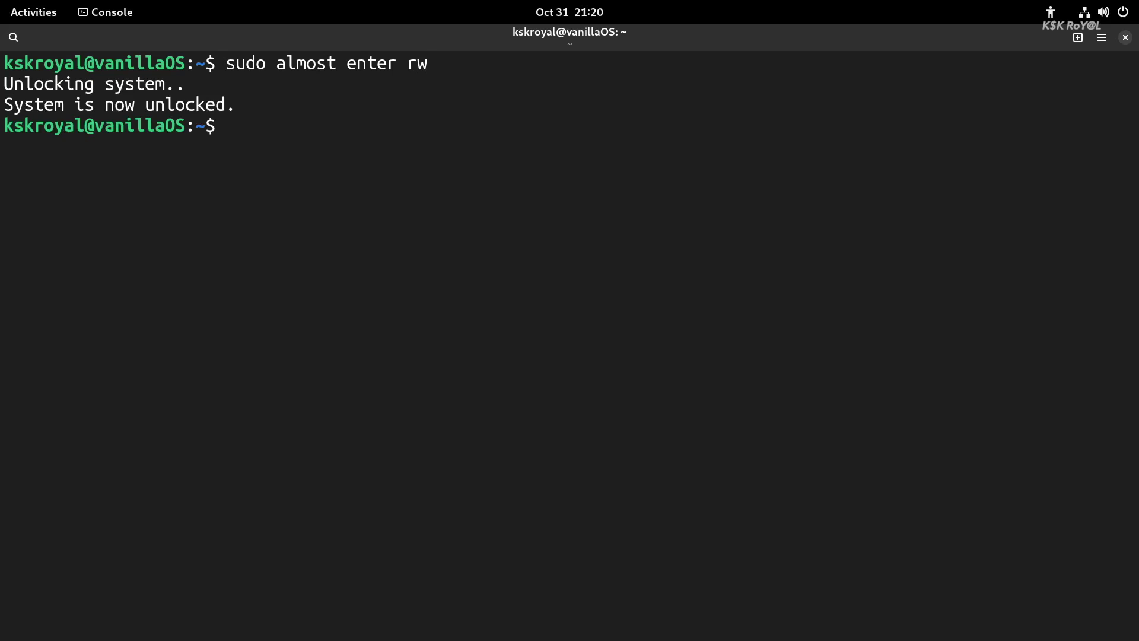
Step: Rerun 'sudo apt install git' from history and run 'git' to confirm it installed
{"action": "key", "text": "Up"}
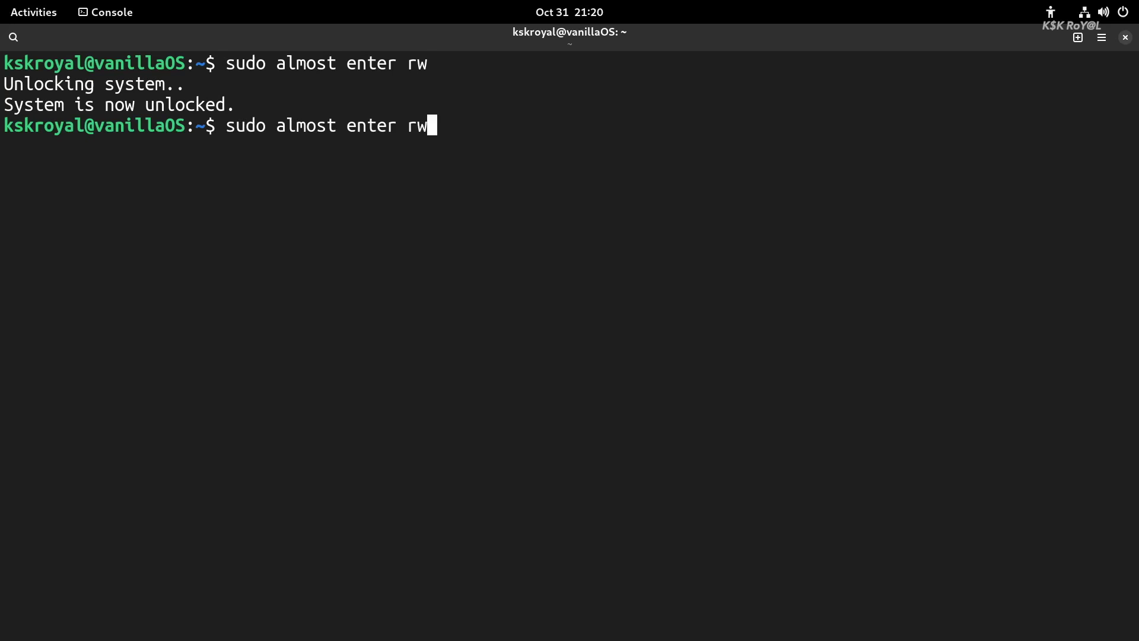
{"action": "key", "text": "Up"}
{"action": "key", "text": "Return"}
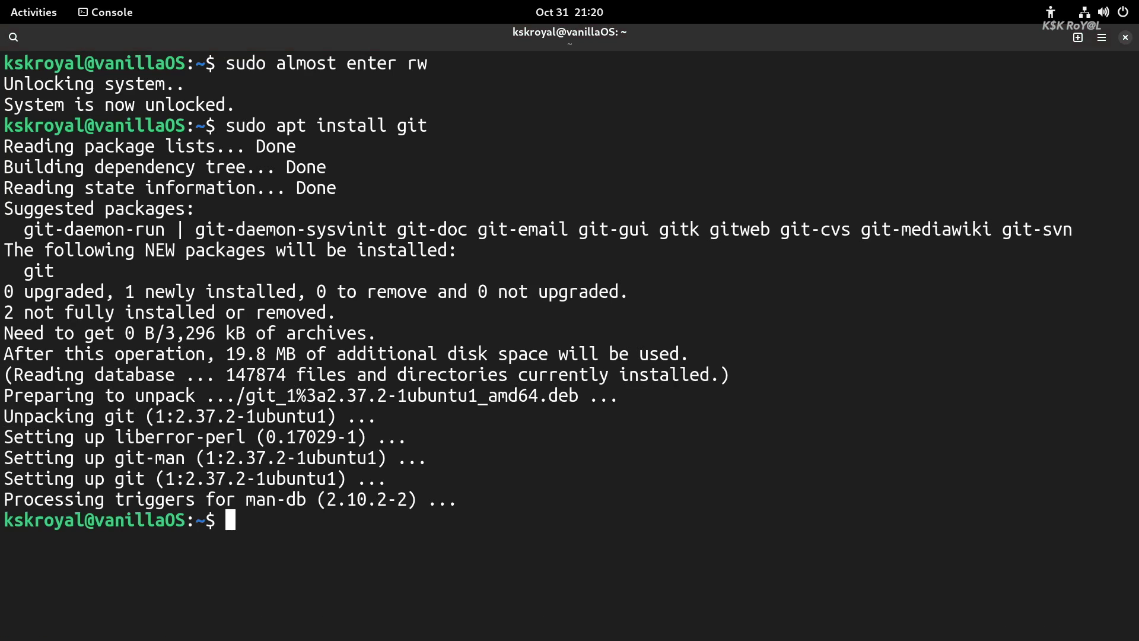
{"action": "type", "text": "git"}
{"action": "key", "text": "Return"}
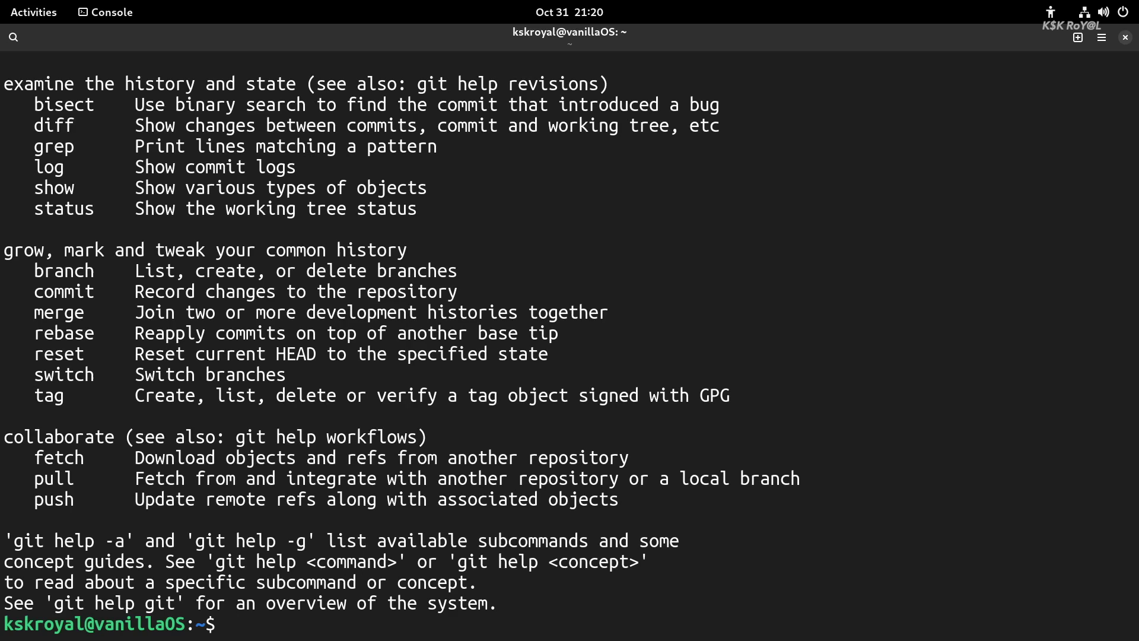
Step: Clear the screen and run 'sudo almost enter ro' to relock the system read-only
{"action": "key", "text": "ctrl+l"}
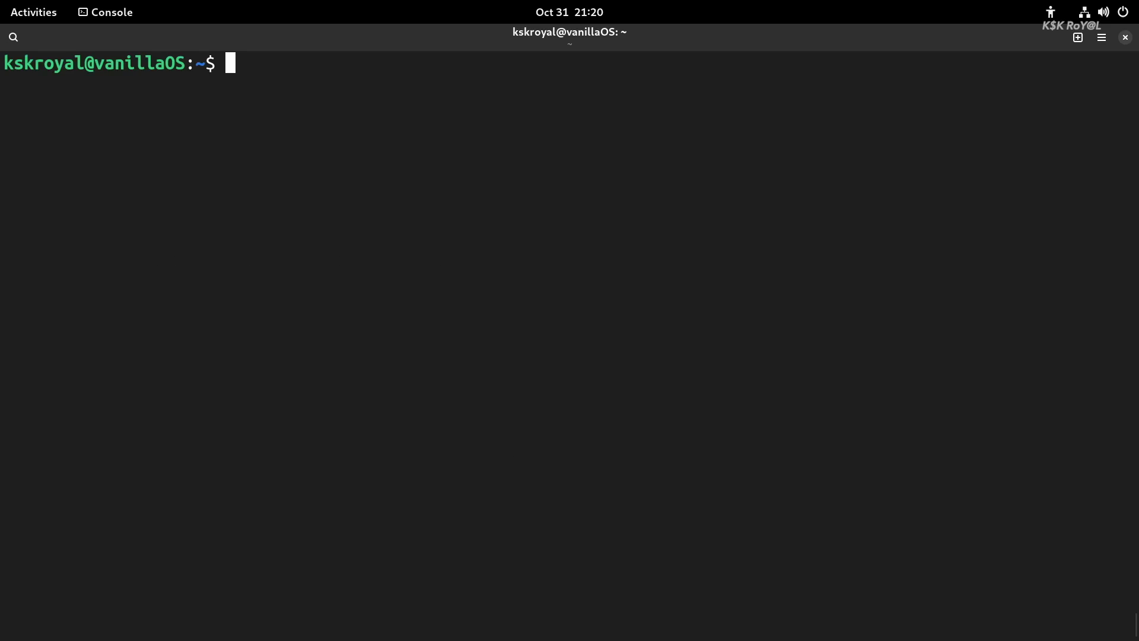
{"action": "type", "text": "sudo almost"}
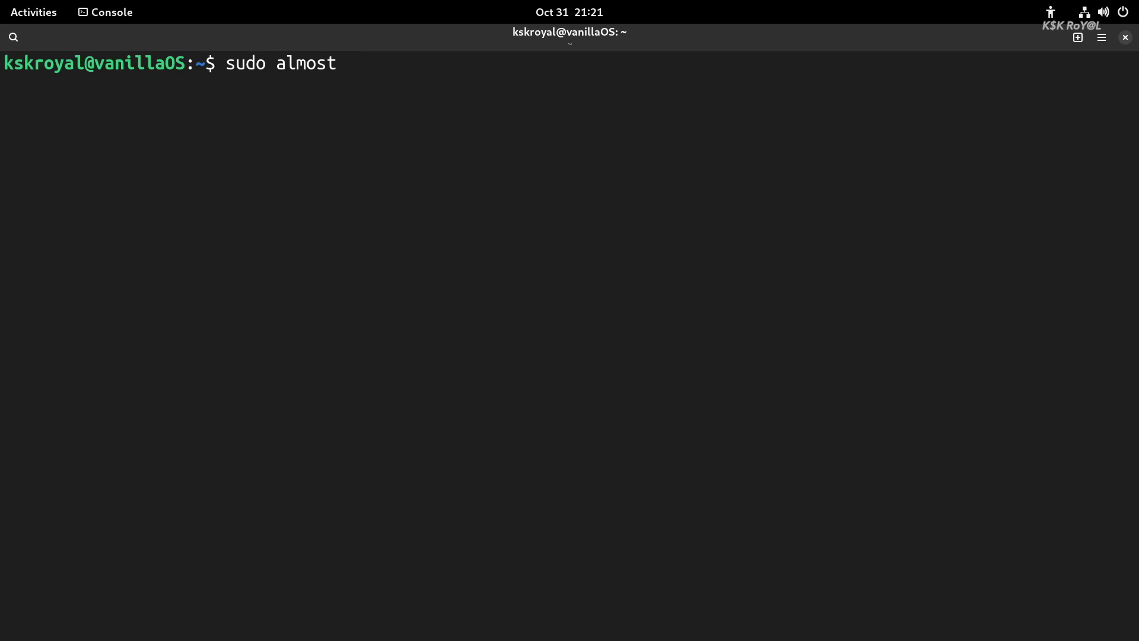
{"action": "type", "text": " enter ro"}
{"action": "key", "text": "Return"}
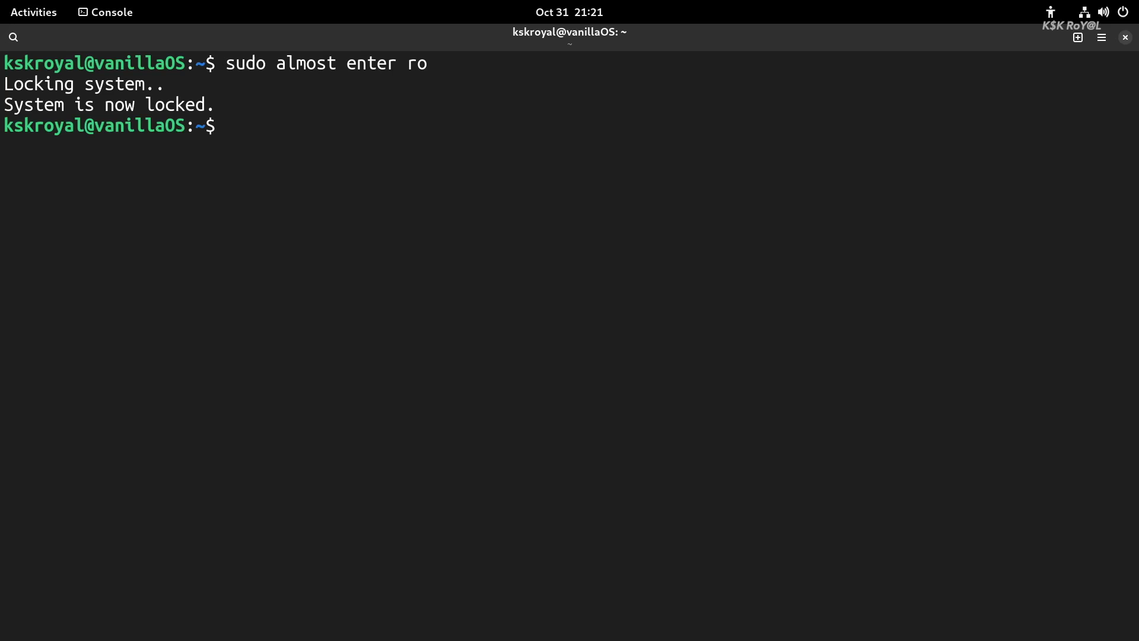
{"action": "left_click", "coordinate": [106, 12]}
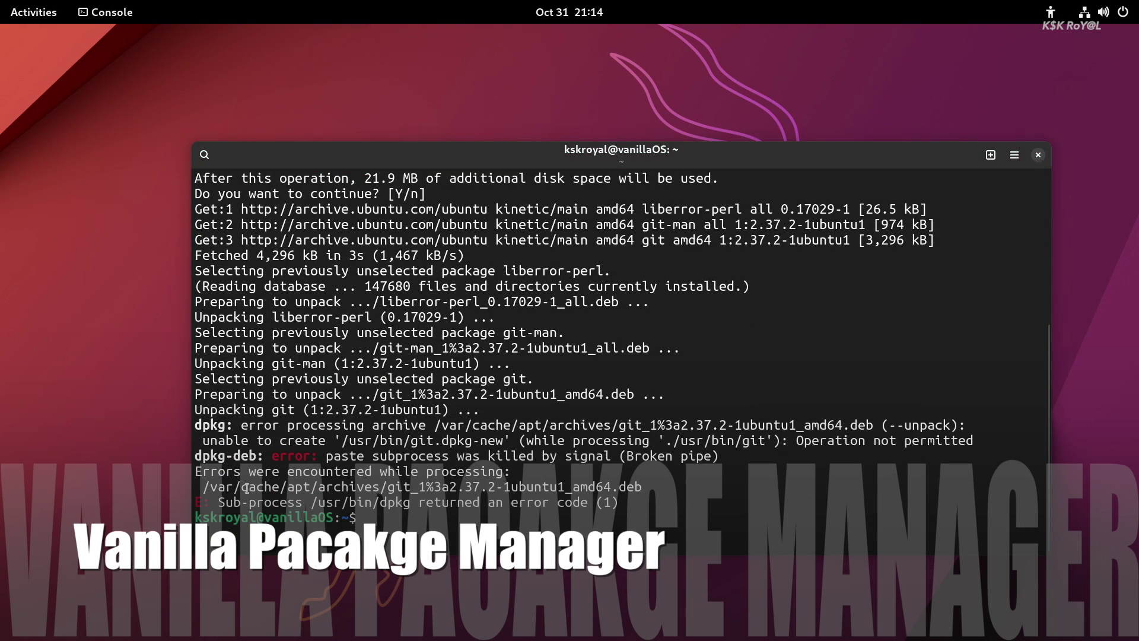
Step: Highlight the dpkg-deb error line, then accept the 106-package neofetch install at the Y/n prompt
{"action": "left_click_drag", "start_coordinate": [195, 455], "coordinate": [680, 497]}
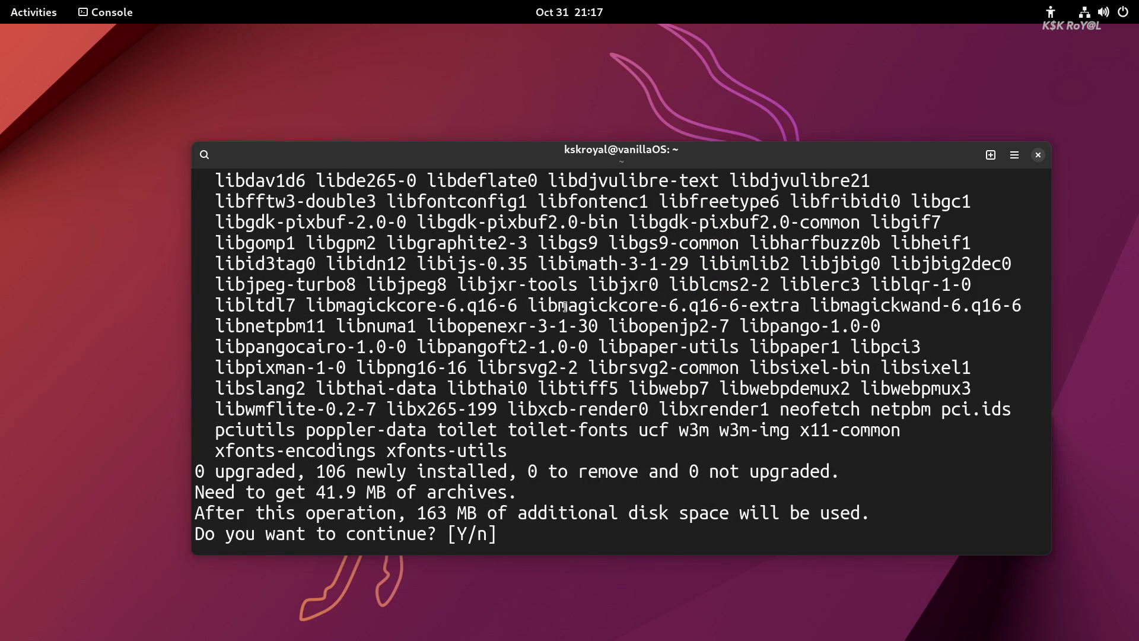
{"action": "key", "text": "Return"}
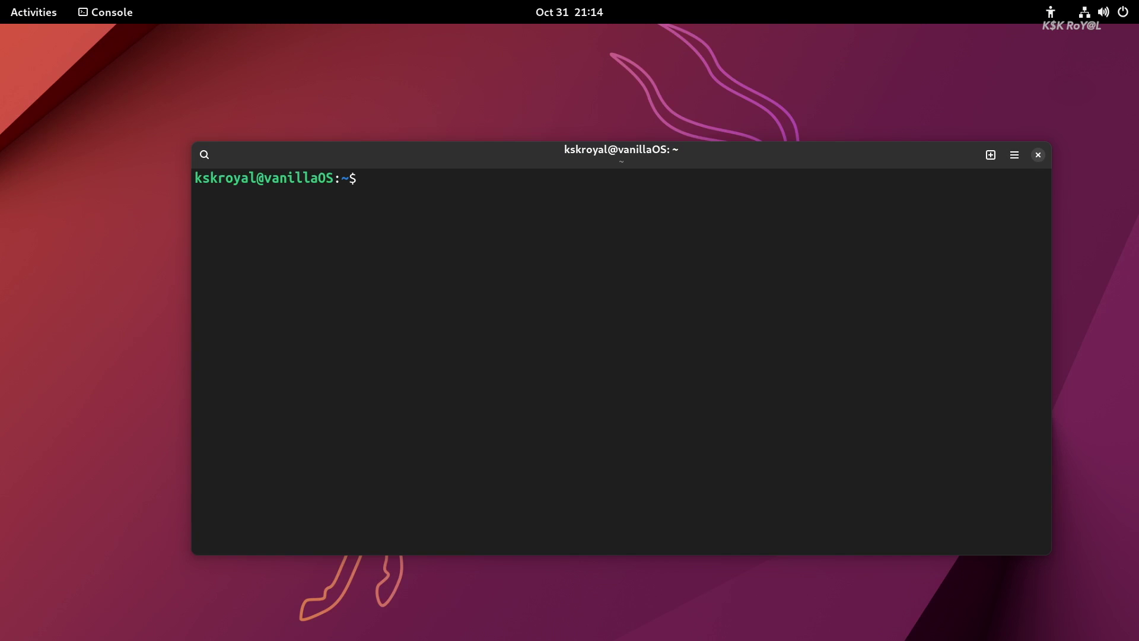
Step: Review 'apx --help', then run 'apx init' to create the apx container
{"action": "type", "text": "apx --help"}
{"action": "key", "text": "Return"}
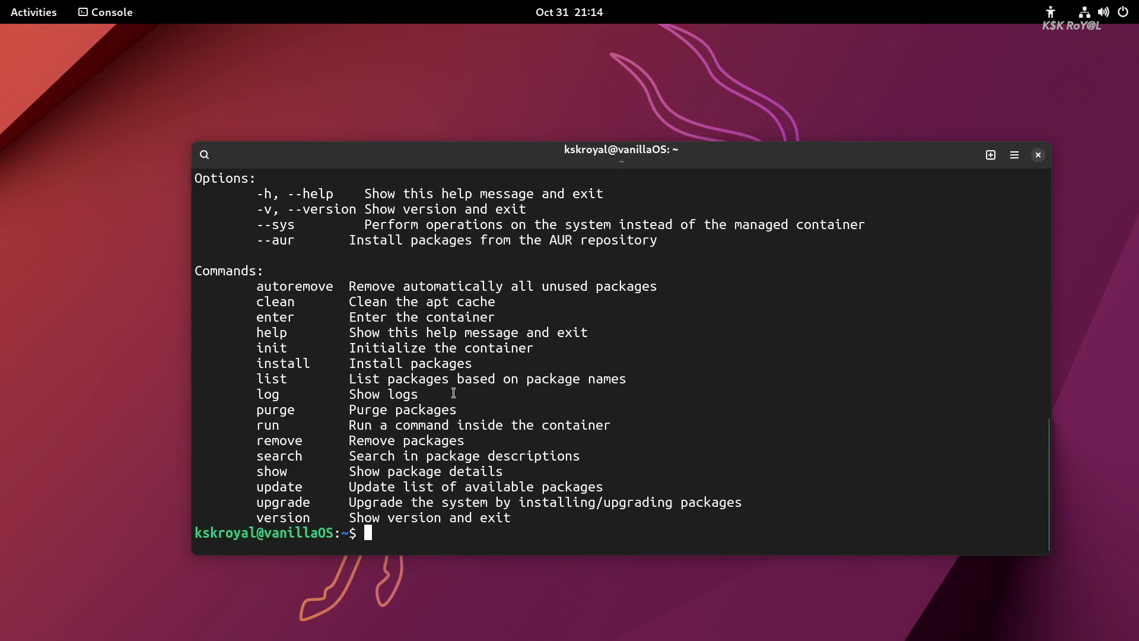
{"action": "scroll", "coordinate": [453, 394], "scroll_direction": "up", "scroll_amount": 2}
{"action": "scroll", "coordinate": [452, 401], "scroll_direction": "down", "scroll_amount": 2}
{"action": "key", "text": "ctrl+l"}
{"action": "type", "text": "apx "}
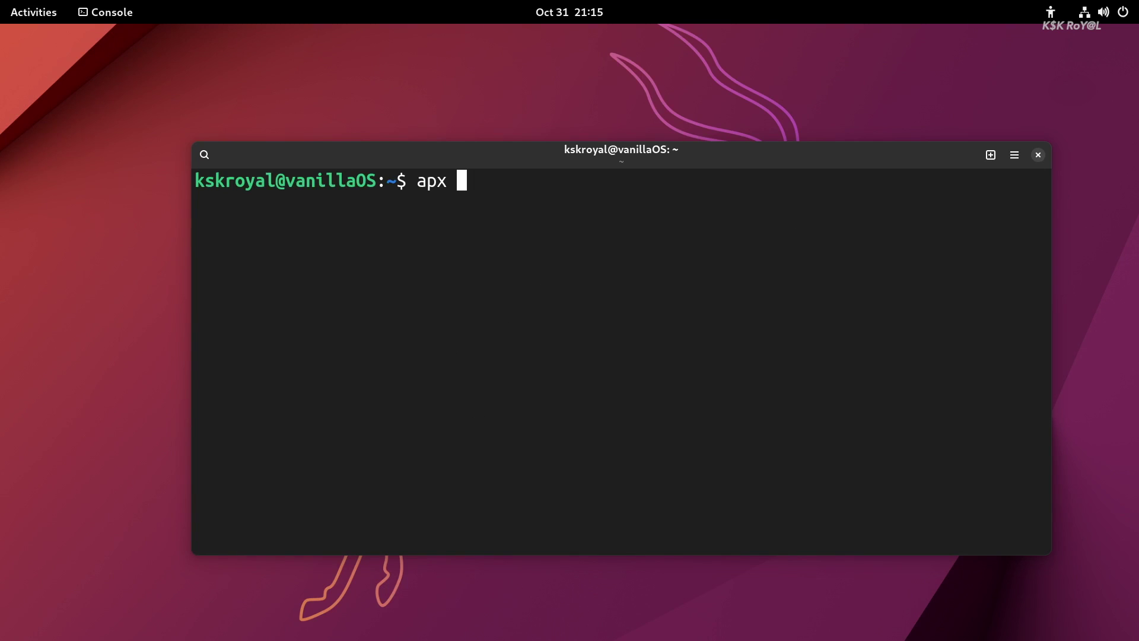
{"action": "type", "text": "init"}
{"action": "key", "text": "Return"}
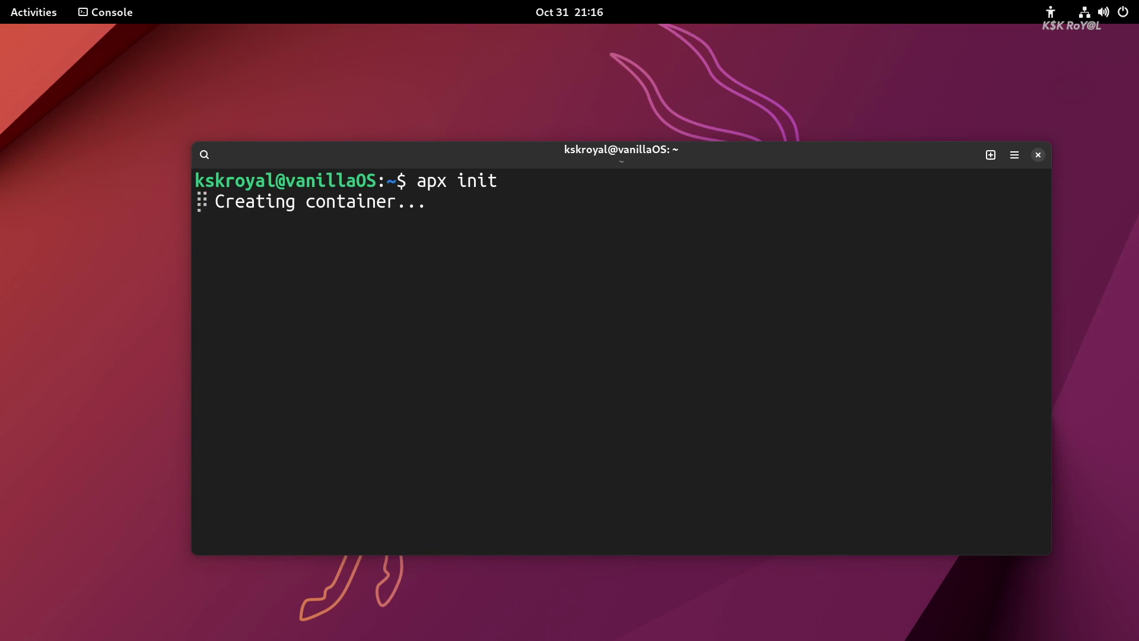
Step: Run 'apx install neofetch' and confirm its packages inside the container
{"action": "type", "text": "apt inst"}
{"action": "key", "text": "BackSpace"}
{"action": "key", "text": "BackSpace"}
{"action": "key", "text": "BackSpace"}
{"action": "key", "text": "BackSpace"}
{"action": "key", "text": "BackSpace"}
{"action": "key", "text": "BackSpace"}
{"action": "key", "text": "BackSpace"}
{"action": "key", "text": "BackSpace"}
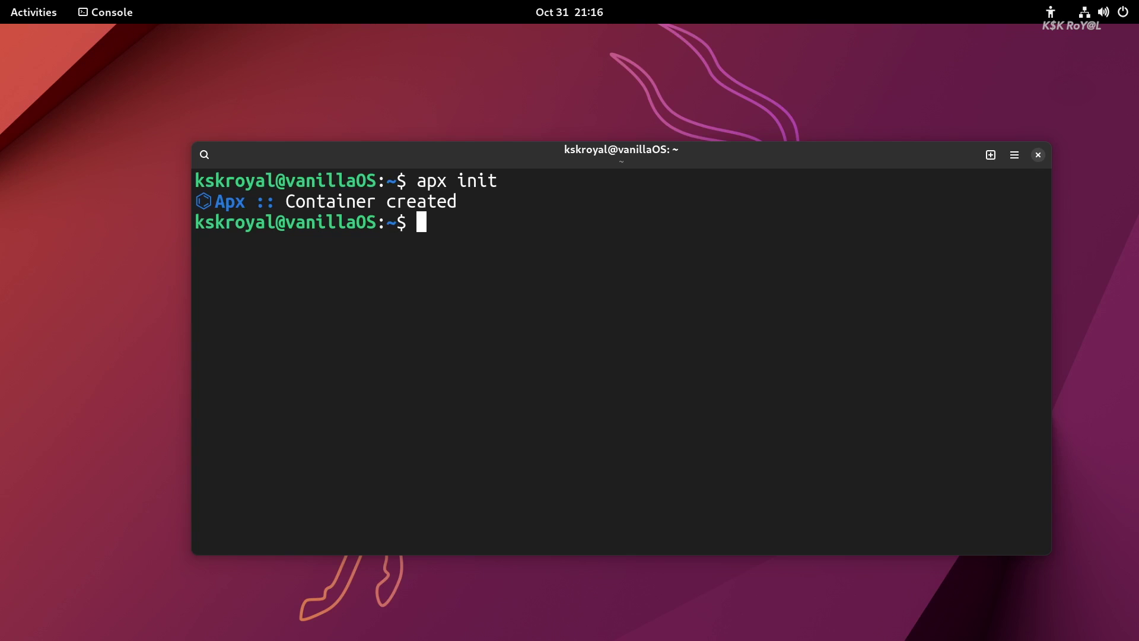
{"action": "type", "text": "apx install"}
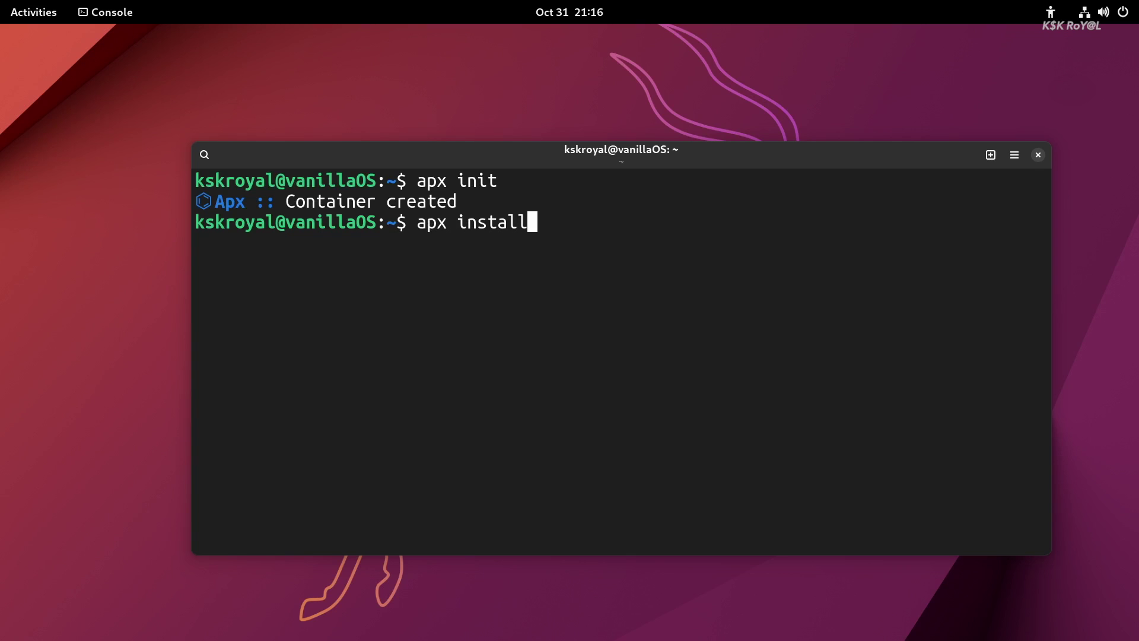
{"action": "type", "text": " neofetch"}
{"action": "key", "text": "Return"}
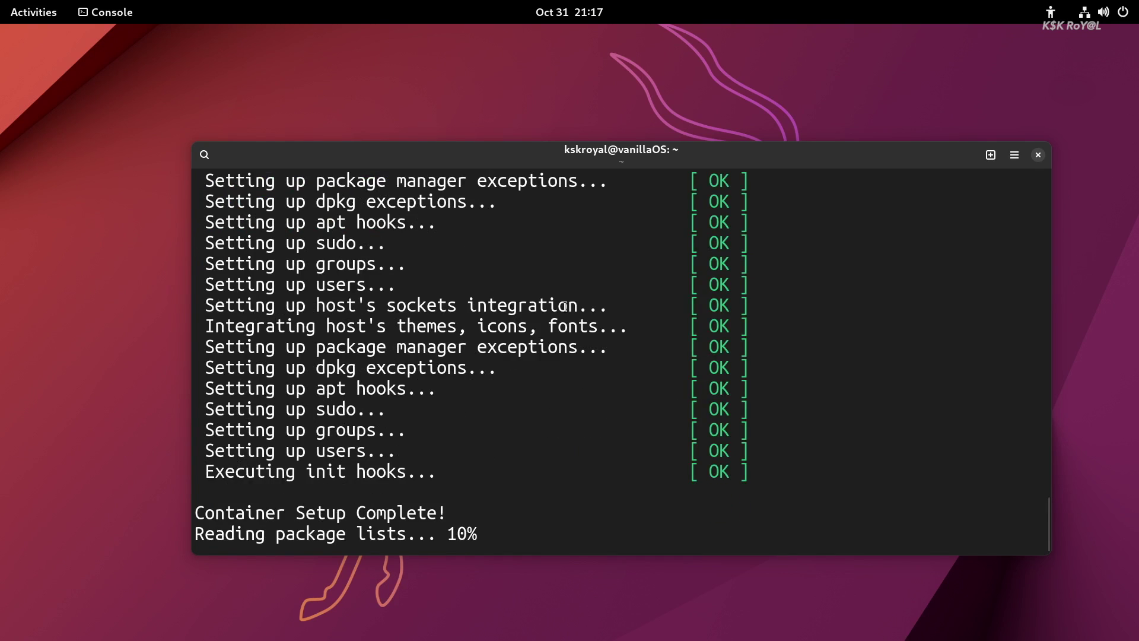
{"action": "key", "text": "Return"}
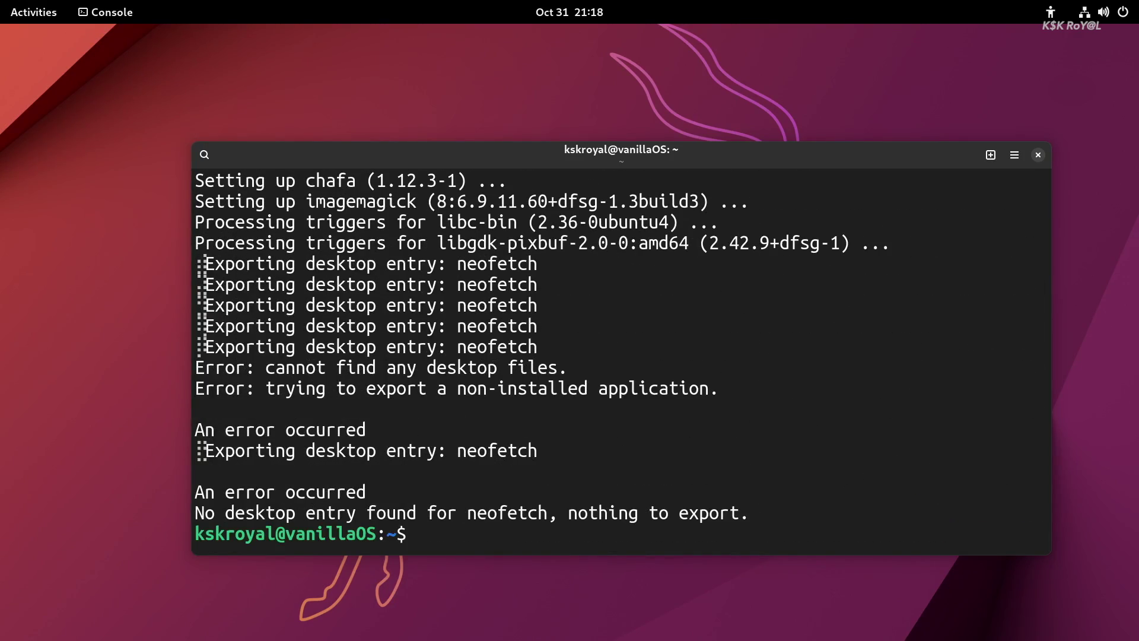
Step: Try 'neofetch' on the host, then run 'apx run neofetch' to show the Ubuntu 22.10 details
{"action": "key", "text": "ctrl+l"}
{"action": "type", "text": "neofetch"}
{"action": "key", "text": "Return"}
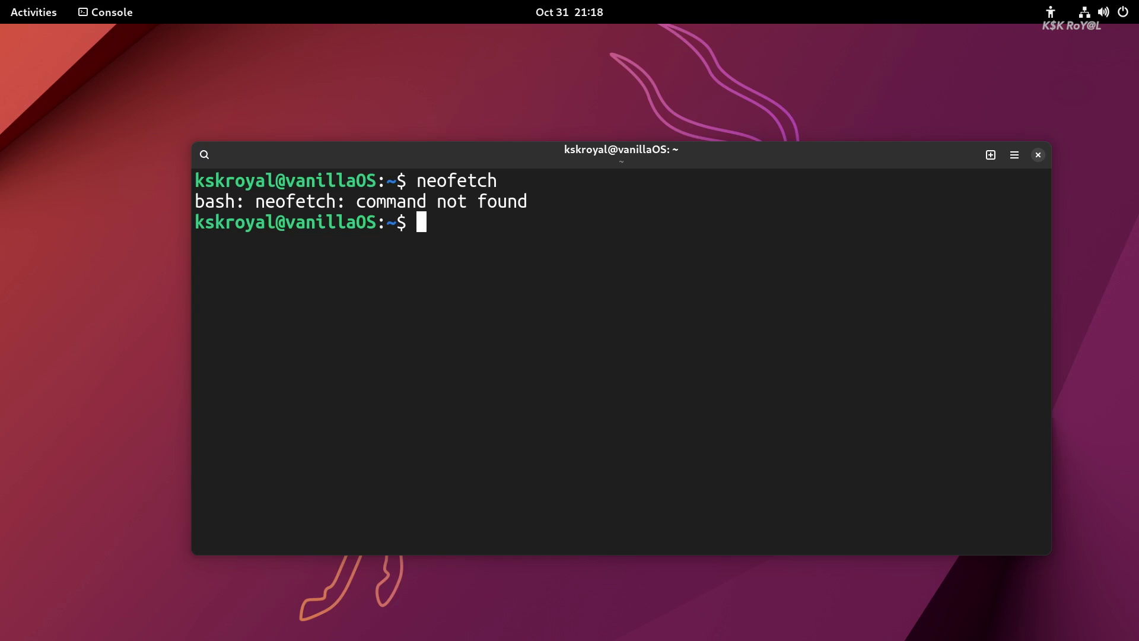
{"action": "type", "text": "apx run "}
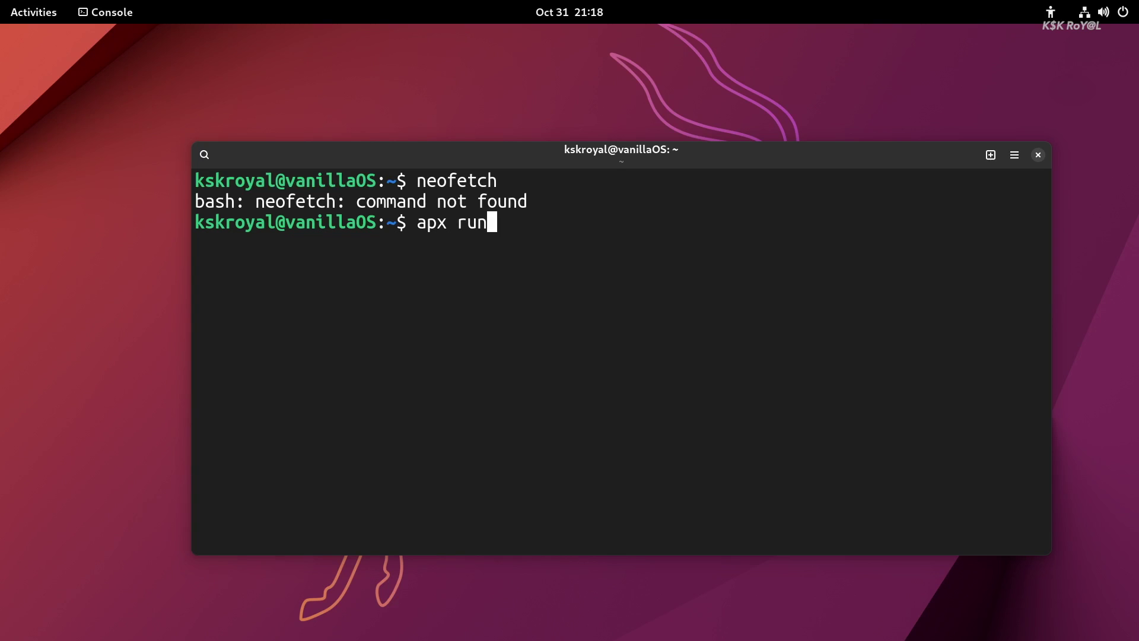
{"action": "type", "text": "ne"}
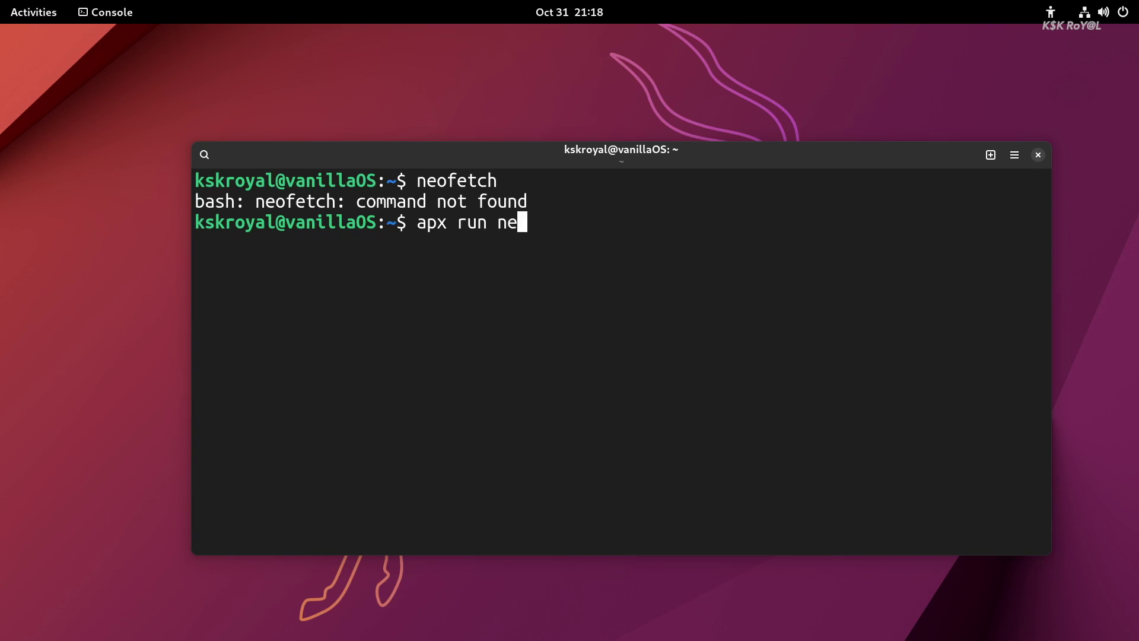
{"action": "type", "text": "ofetch"}
{"action": "key", "text": "Return"}
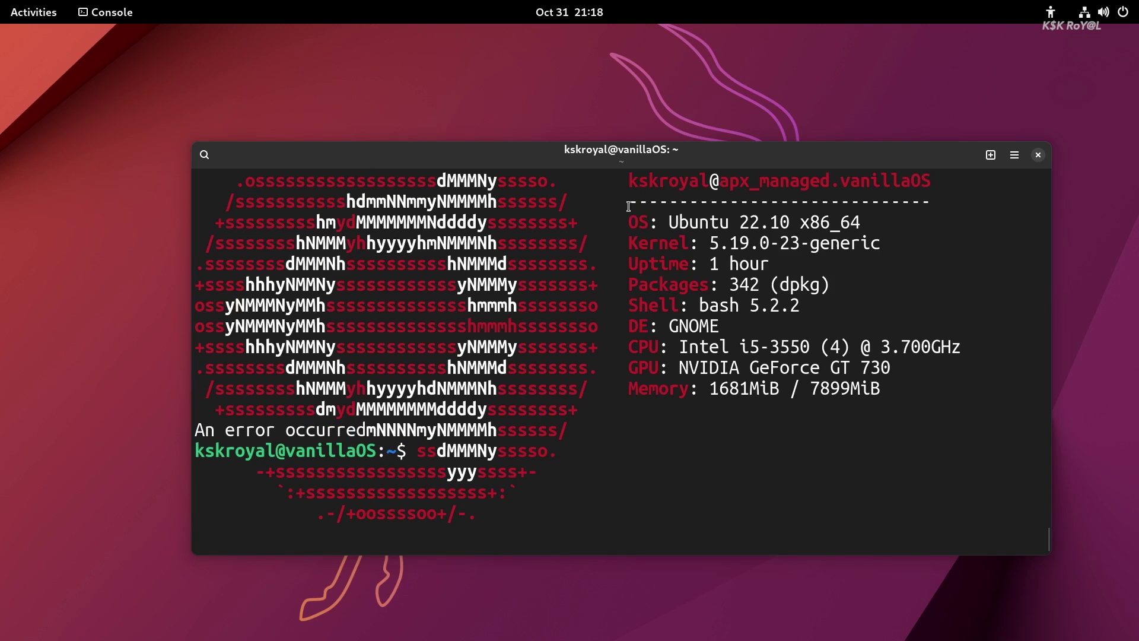
{"action": "left_click_drag", "start_coordinate": [629, 207], "coordinate": [934, 386]}
{"action": "left_click", "coordinate": [931, 394]}
Step: Run 'apx install htop' and confirm the package installation
{"action": "key", "text": "ctrl+l"}
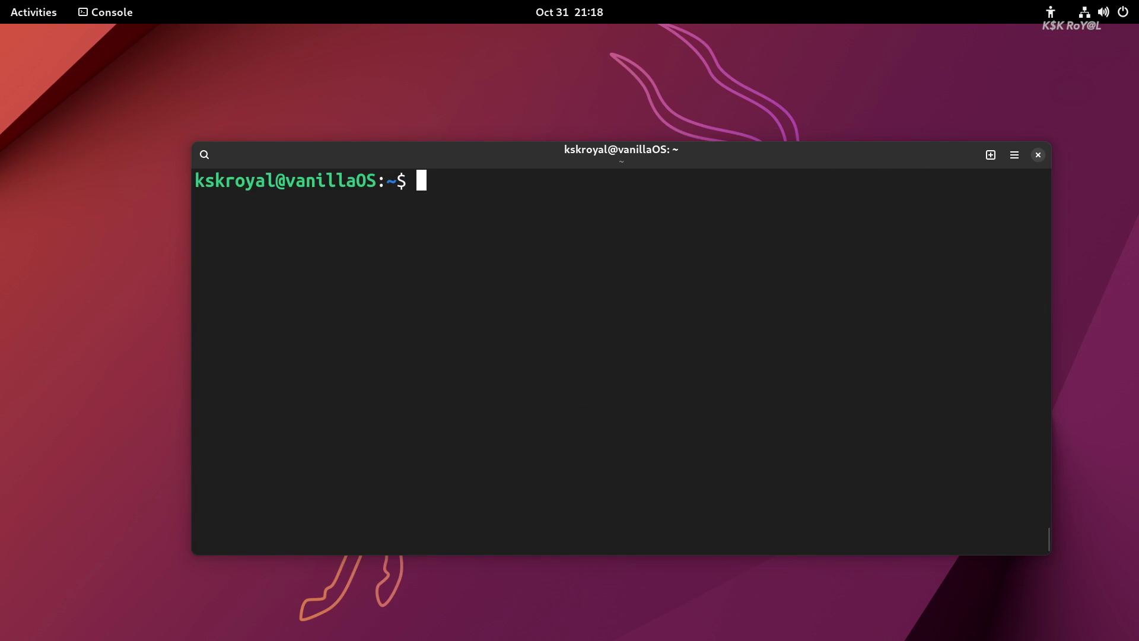
{"action": "type", "text": "apx "}
{"action": "type", "text": "nls"}
{"action": "key", "text": "BackSpace"}
{"action": "key", "text": "BackSpace"}
{"action": "key", "text": "BackSpace"}
{"action": "type", "text": "install htop"}
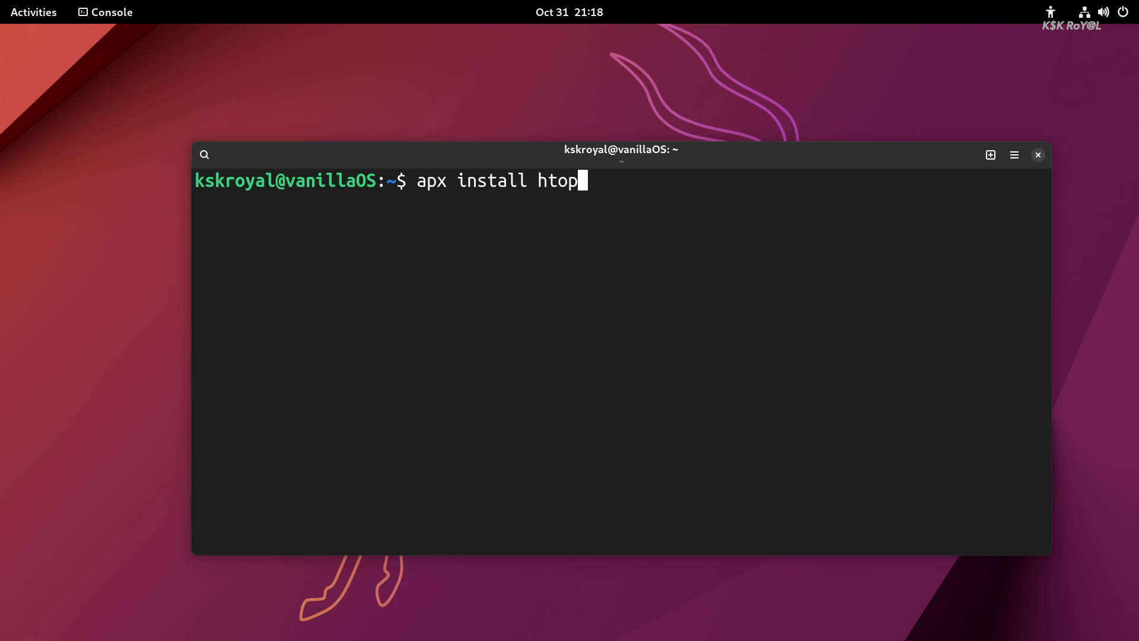
{"action": "key", "text": "Return"}
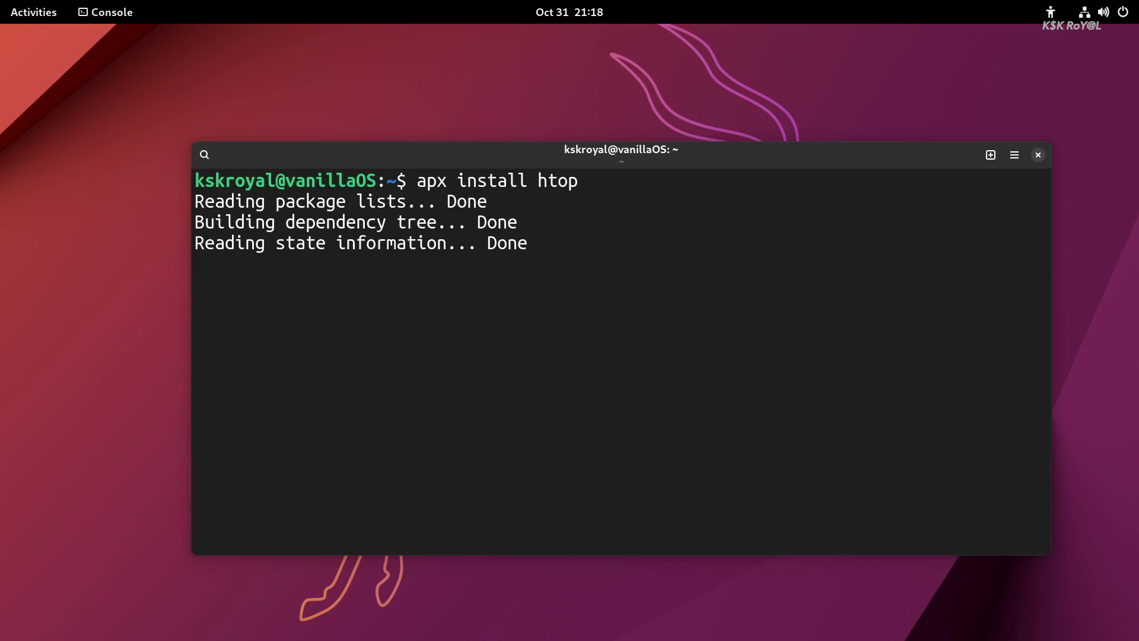
{"action": "key", "text": "Return"}
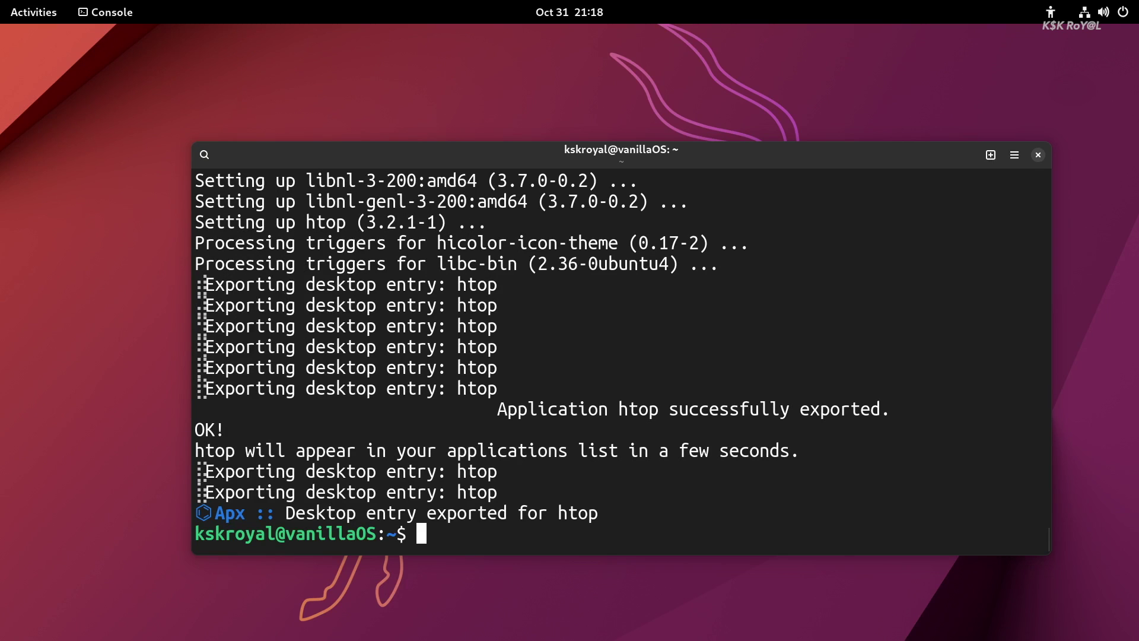
Step: Clear the screen and launch htop with 'apx run htop'
{"action": "key", "text": "ctrl+l"}
{"action": "type", "text": "apx in"}
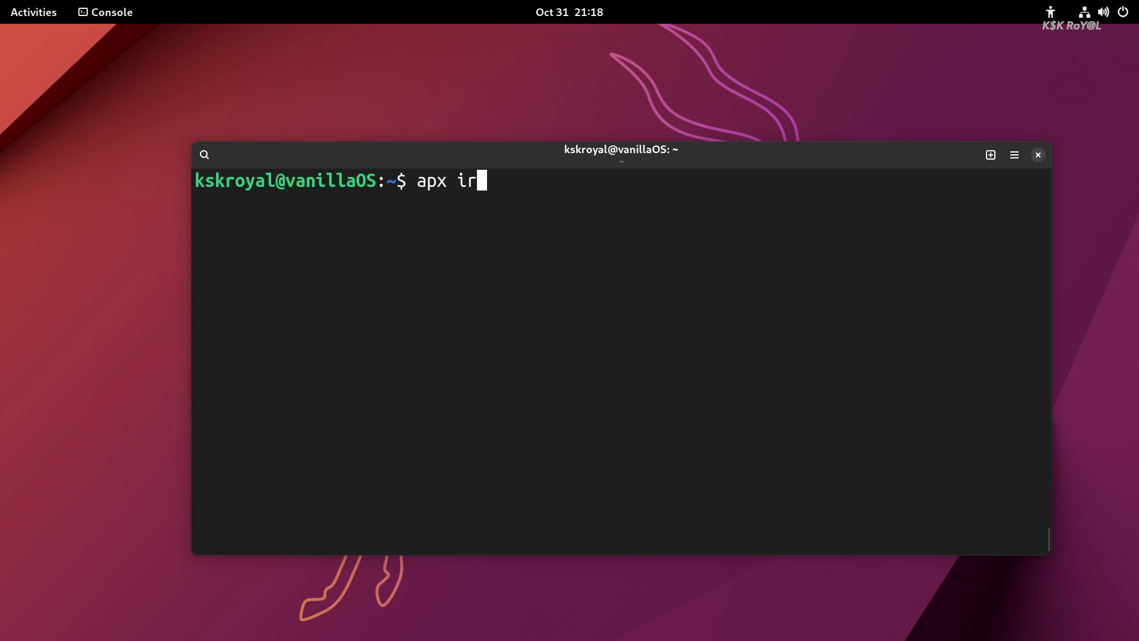
{"action": "key", "text": "BackSpace"}
{"action": "key", "text": "BackSpace"}
{"action": "type", "text": "run htop"}
{"action": "key", "text": "Return"}
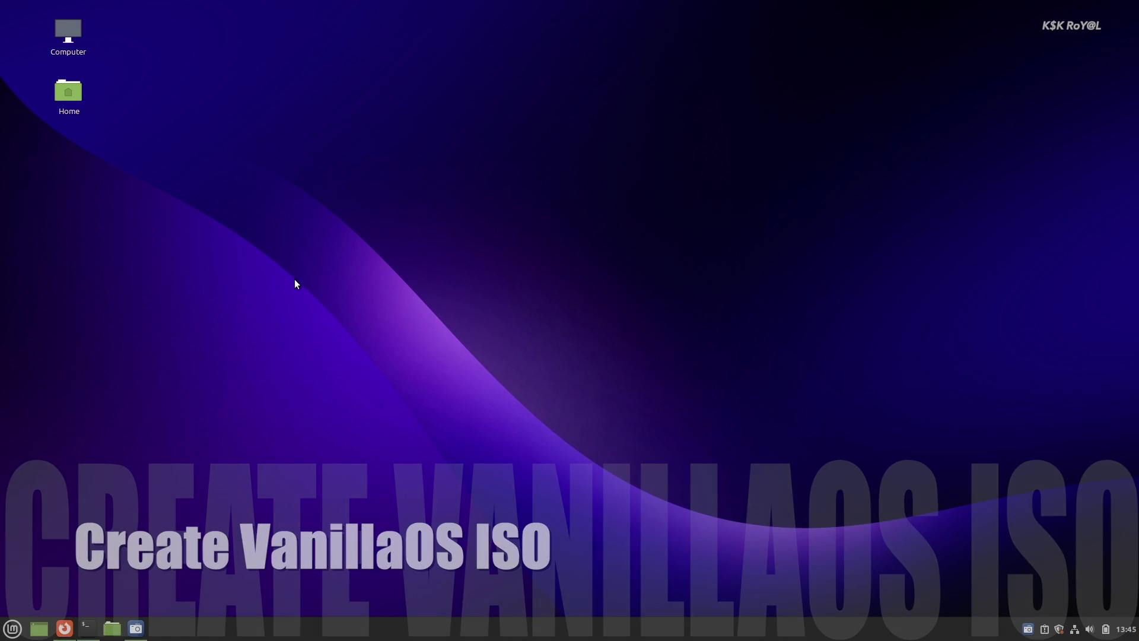
Step: Run 'docker --version' to confirm Docker 20.10.12 and check 'systemctl status docker' shows active
{"action": "key", "text": "super"}
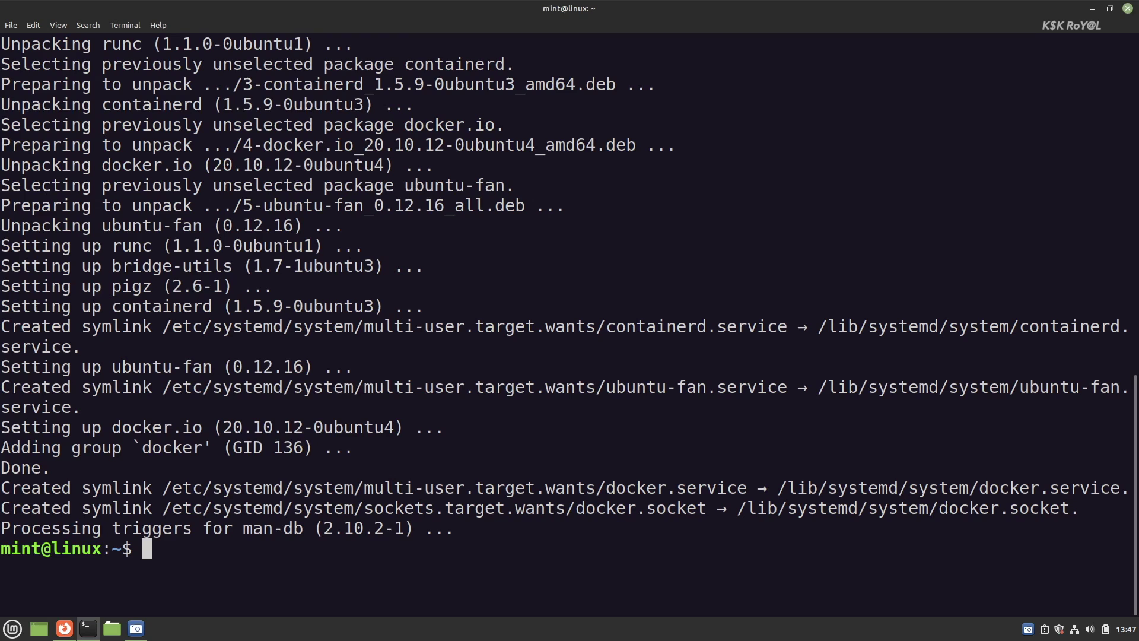
{"action": "type", "text": "docker --version"}
{"action": "key", "text": "Return"}
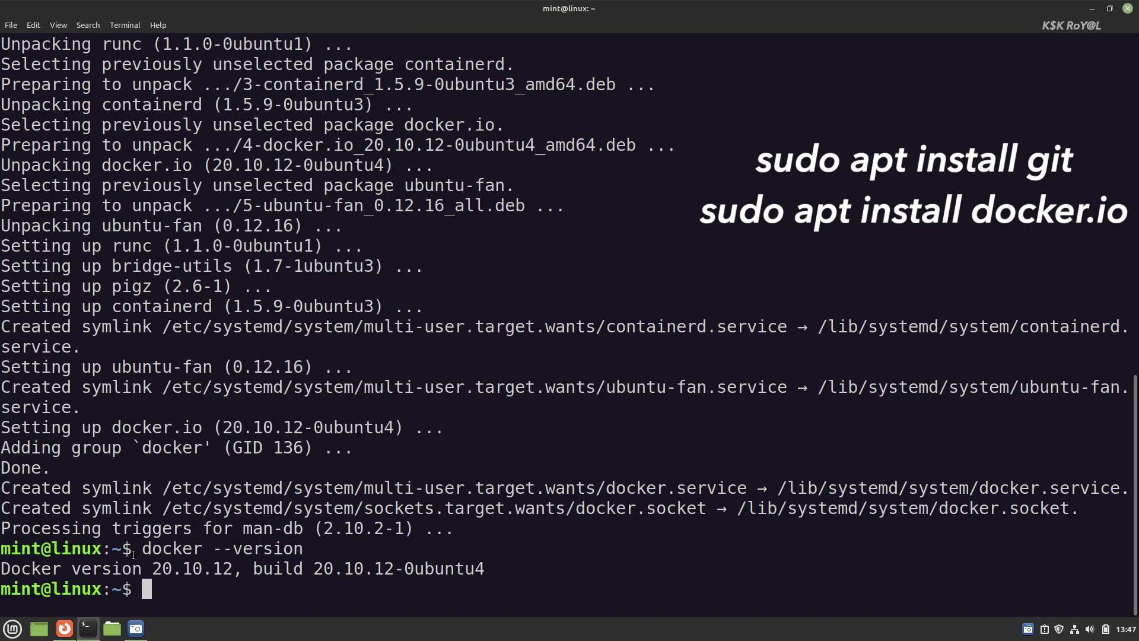
{"action": "left_click_drag", "start_coordinate": [133, 555], "coordinate": [305, 547]}
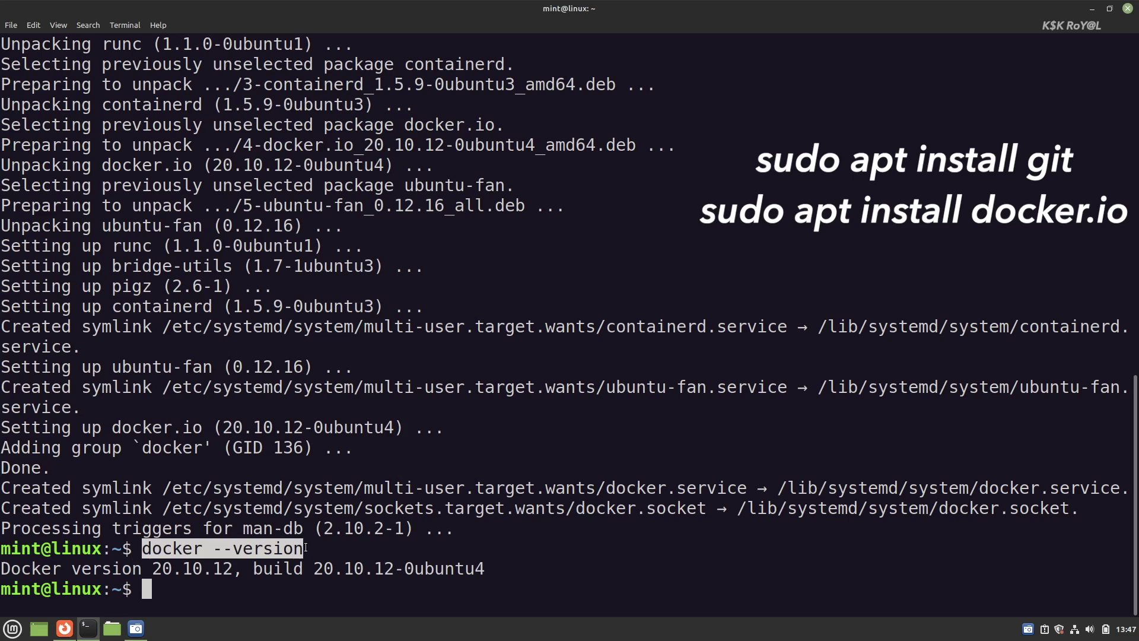
{"action": "left_click", "coordinate": [287, 577]}
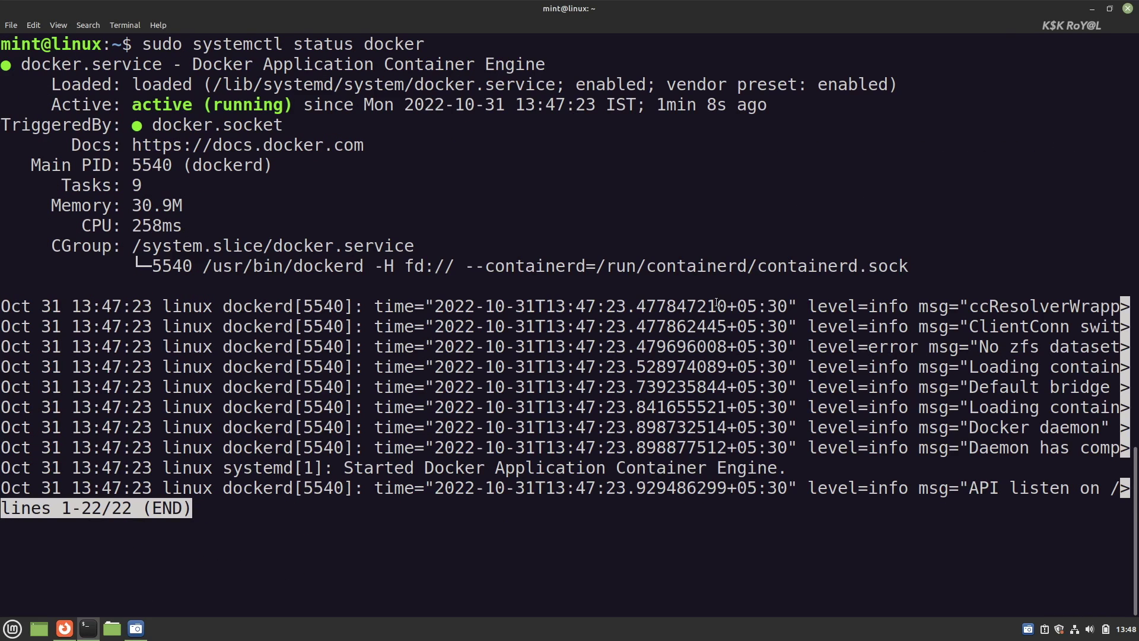
{"action": "double_click", "coordinate": [324, 44]}
{"action": "double_click", "coordinate": [394, 44]}
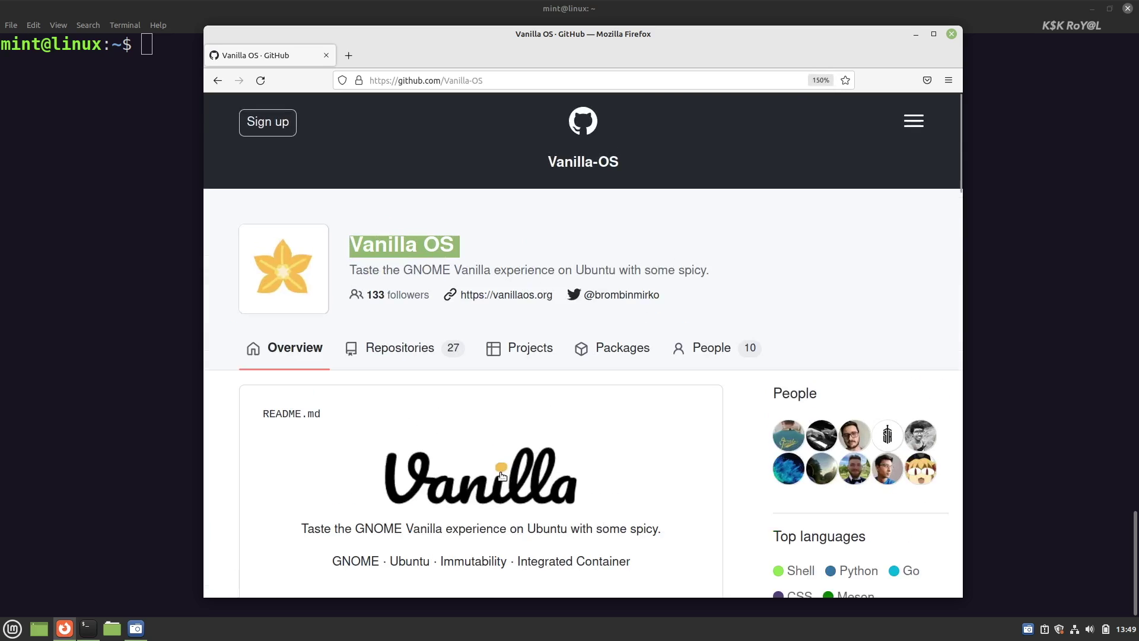
Step: Open the pinned Vanilla-OS 'os' repository and copy its HTTPS clone URL from the Code menu
{"action": "scroll", "coordinate": [363, 328], "scroll_direction": "down", "scroll_amount": 15}
{"action": "scroll", "coordinate": [281, 182], "scroll_direction": "up", "scroll_amount": 3}
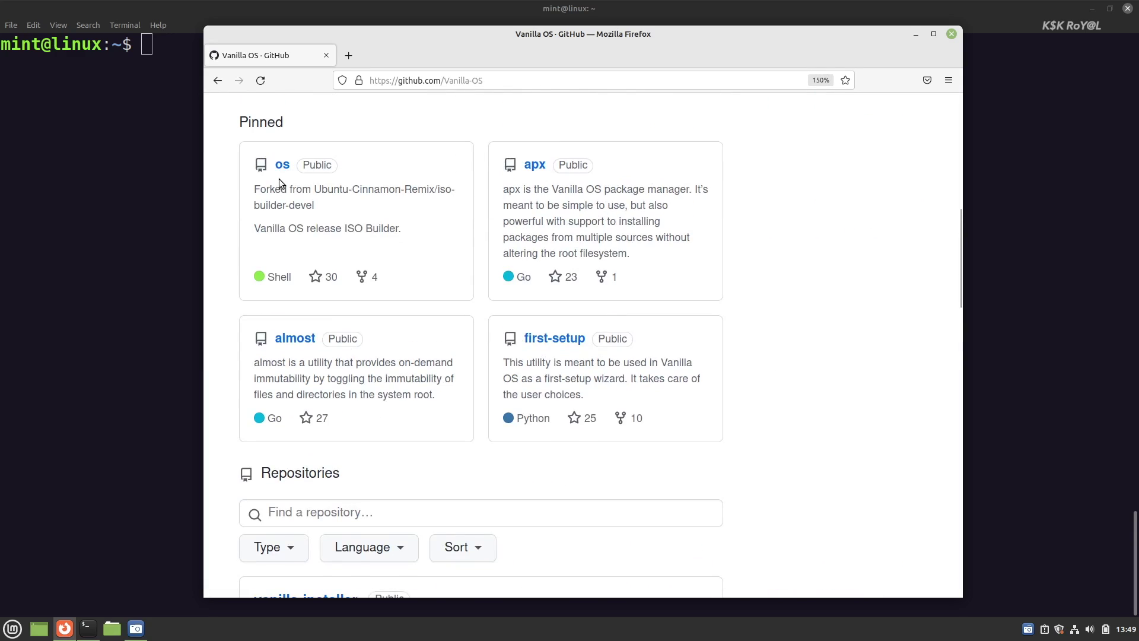
{"action": "left_click", "coordinate": [282, 172]}
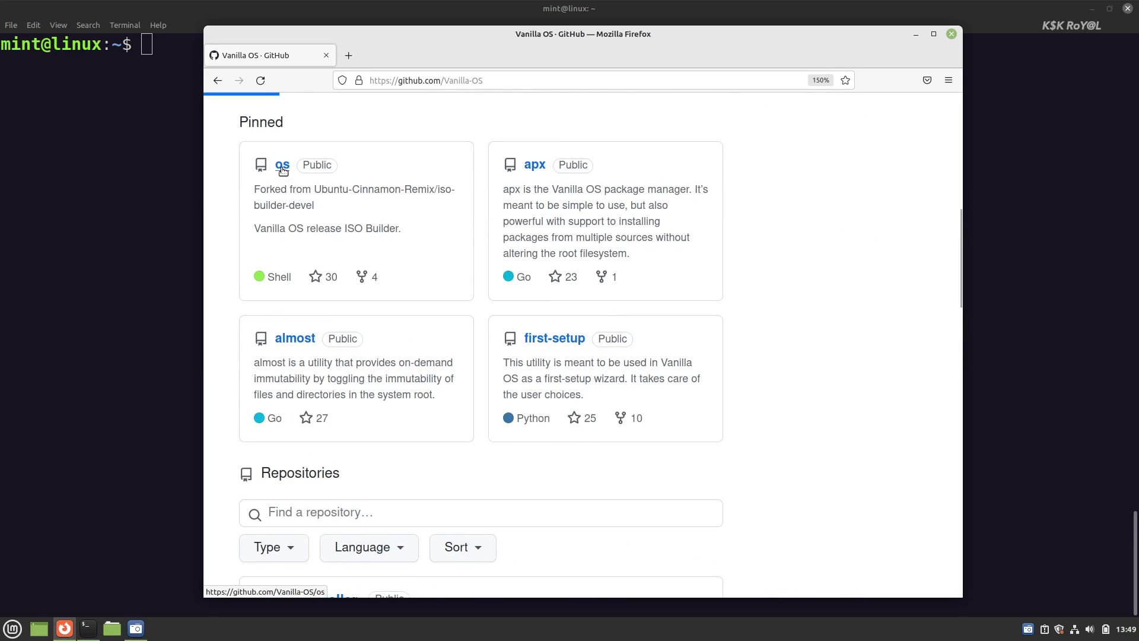
{"action": "scroll", "coordinate": [460, 274], "scroll_direction": "down", "scroll_amount": 3}
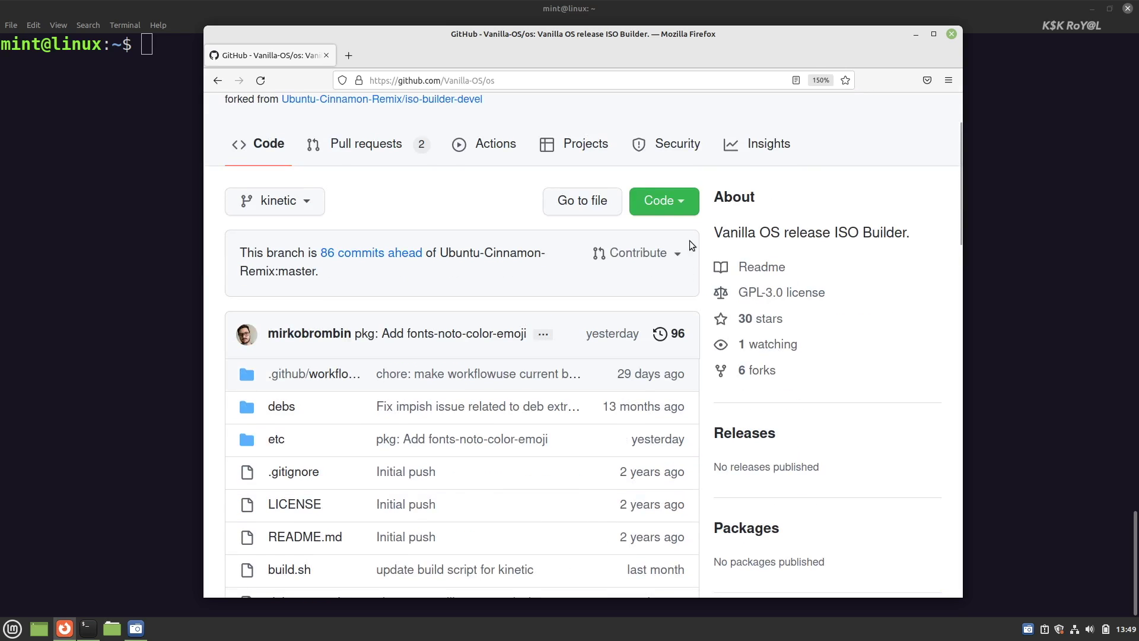
{"action": "left_click", "coordinate": [688, 202]}
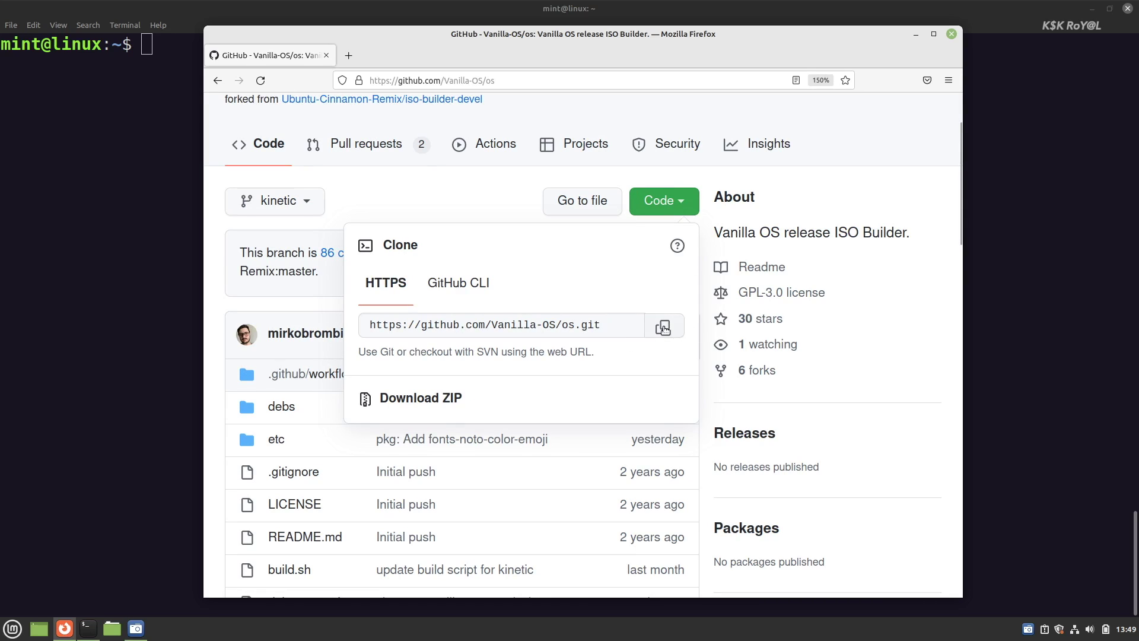
{"action": "left_click", "coordinate": [664, 328]}
Step: Clone the Vanilla-OS os repository with git clone and list the home folder
{"action": "left_click", "coordinate": [161, 239]}
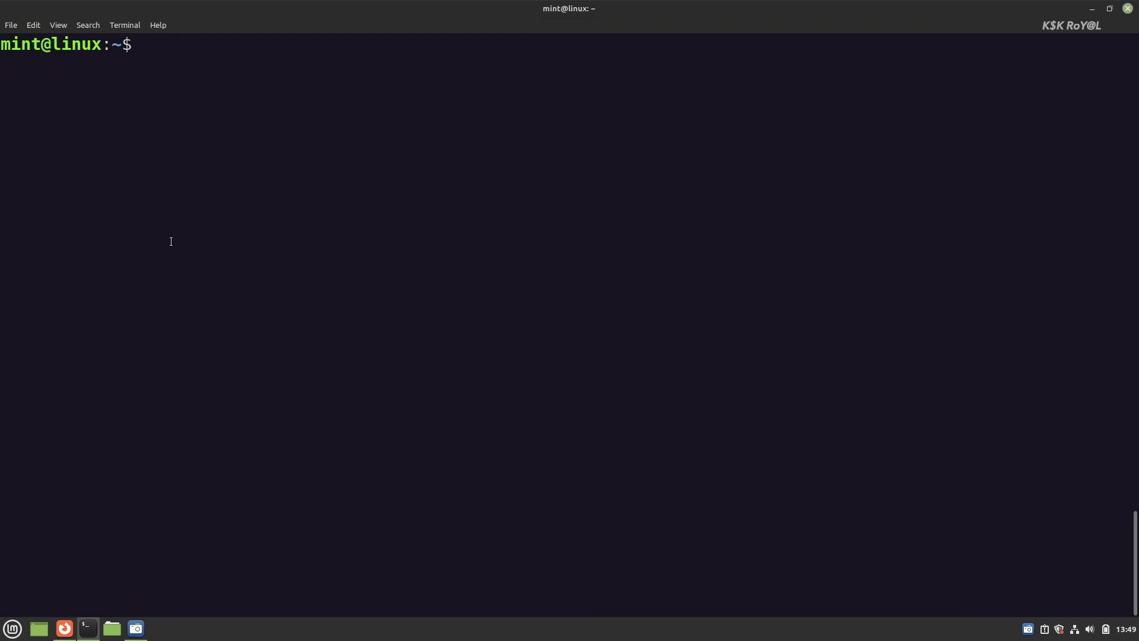
{"action": "type", "text": "git clone"}
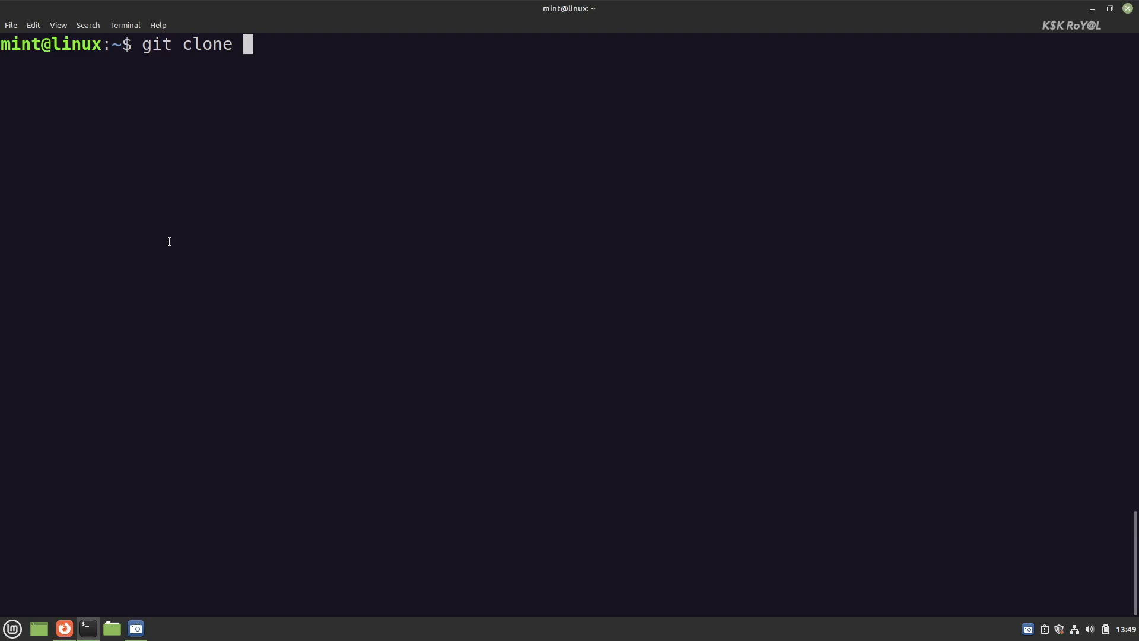
{"action": "key", "text": "ctrl+shift+v"}
{"action": "key", "text": "Return"}
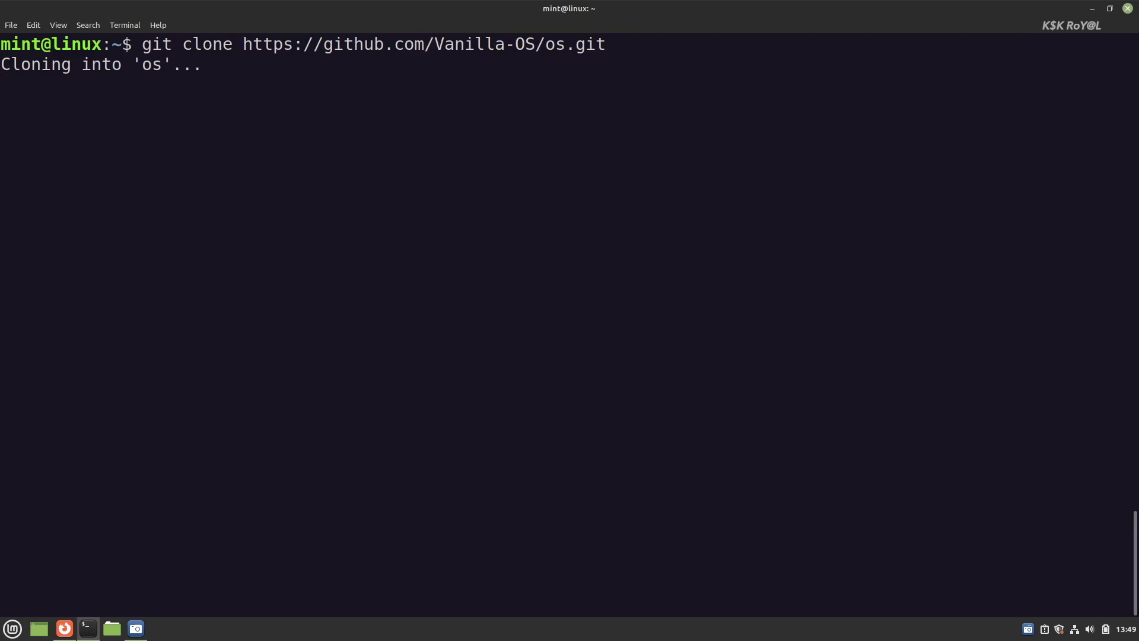
{"action": "type", "text": "ls"}
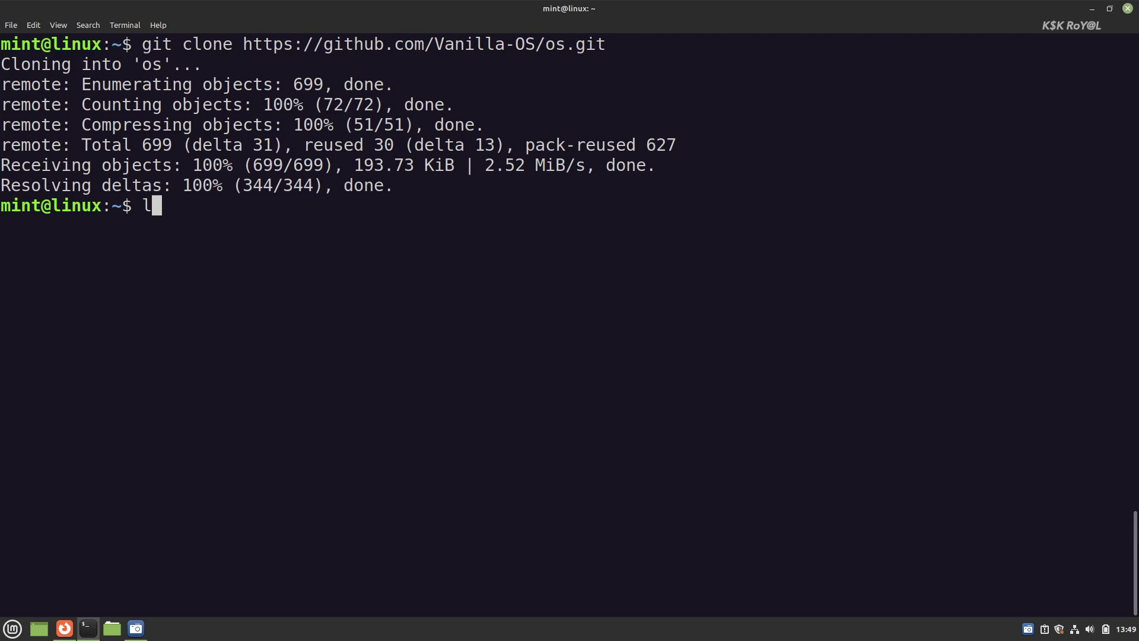
{"action": "key", "text": "Return"}
Step: Change into the cloned os folder and list the repository files
{"action": "double_click", "coordinate": [394, 226]}
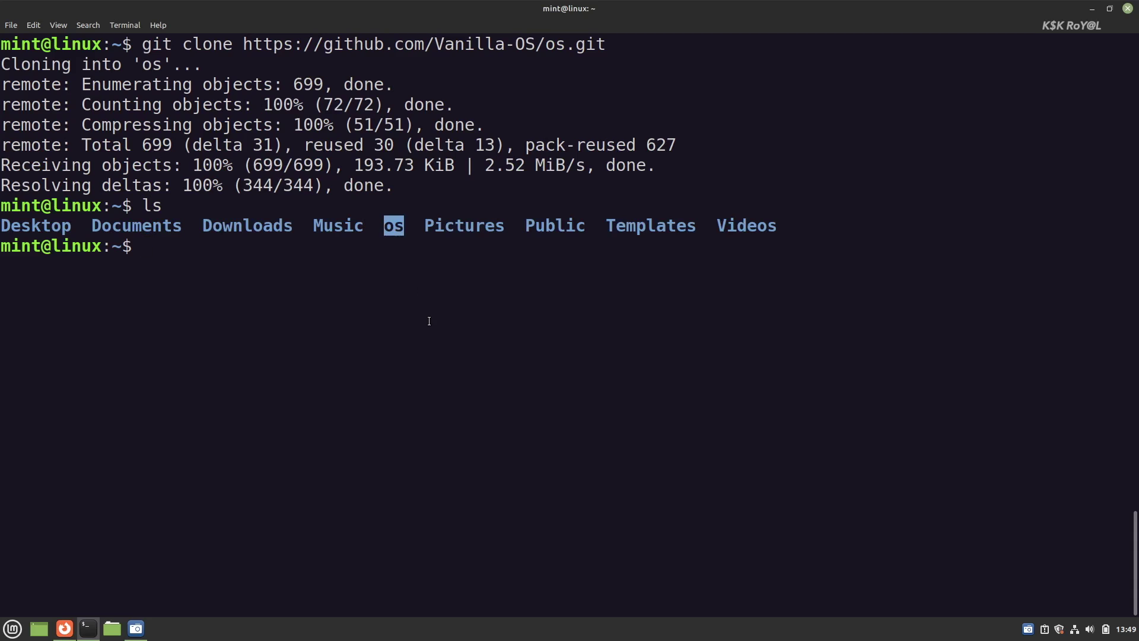
{"action": "left_click", "coordinate": [428, 320]}
{"action": "type", "text": "cd os"}
{"action": "key", "text": "Return"}
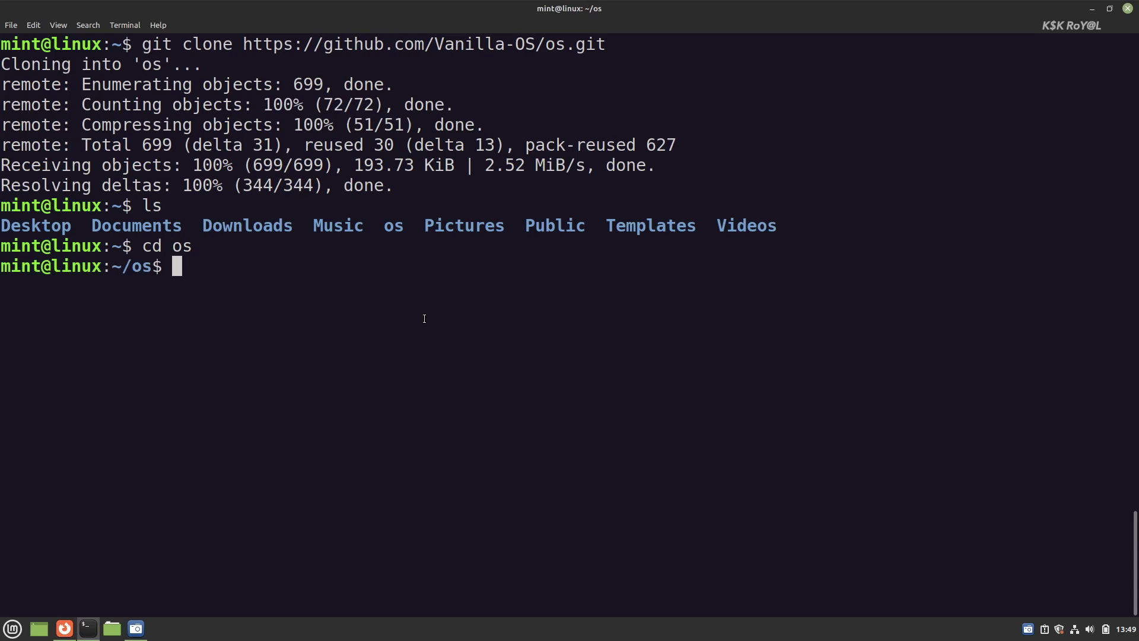
{"action": "type", "text": "ls"}
{"action": "key", "text": "BackSpace"}
{"action": "key", "text": "BackSpace"}
{"action": "type", "text": "ls"}
{"action": "key", "text": "Return"}
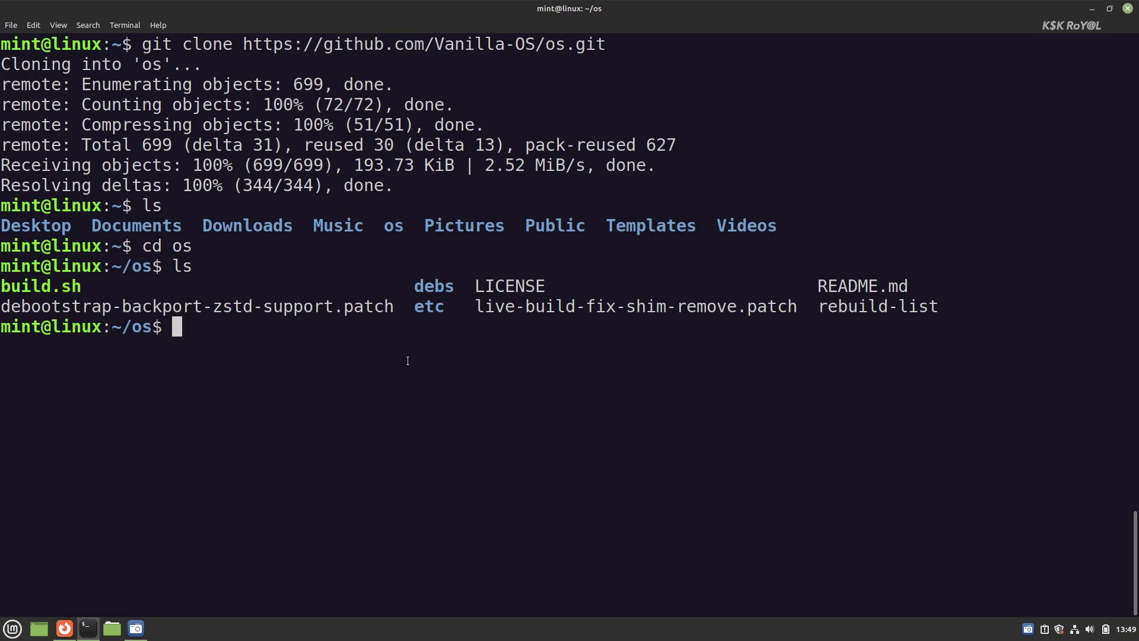
Step: Uncomment CHANNEL="all" in etc/terraform.conf using nano, save it, and clear the screen
{"action": "double_click", "coordinate": [420, 311]}
{"action": "left_click", "coordinate": [412, 364]}
{"action": "type", "text": "nano ./etc/"}
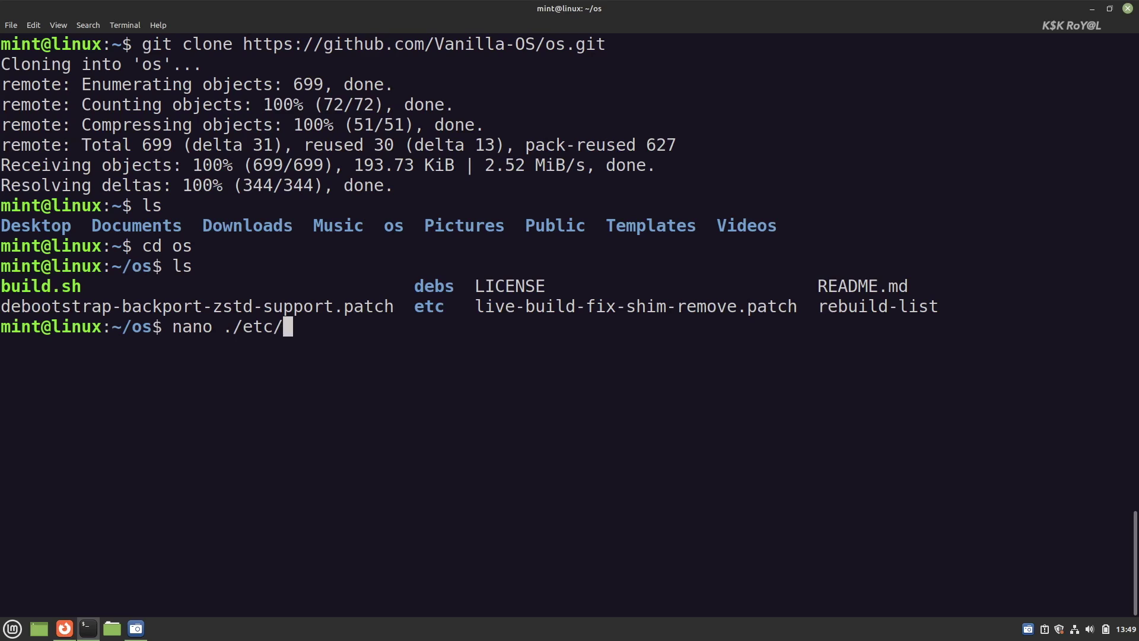
{"action": "type", "text": "te"}
{"action": "key", "text": "Tab"}
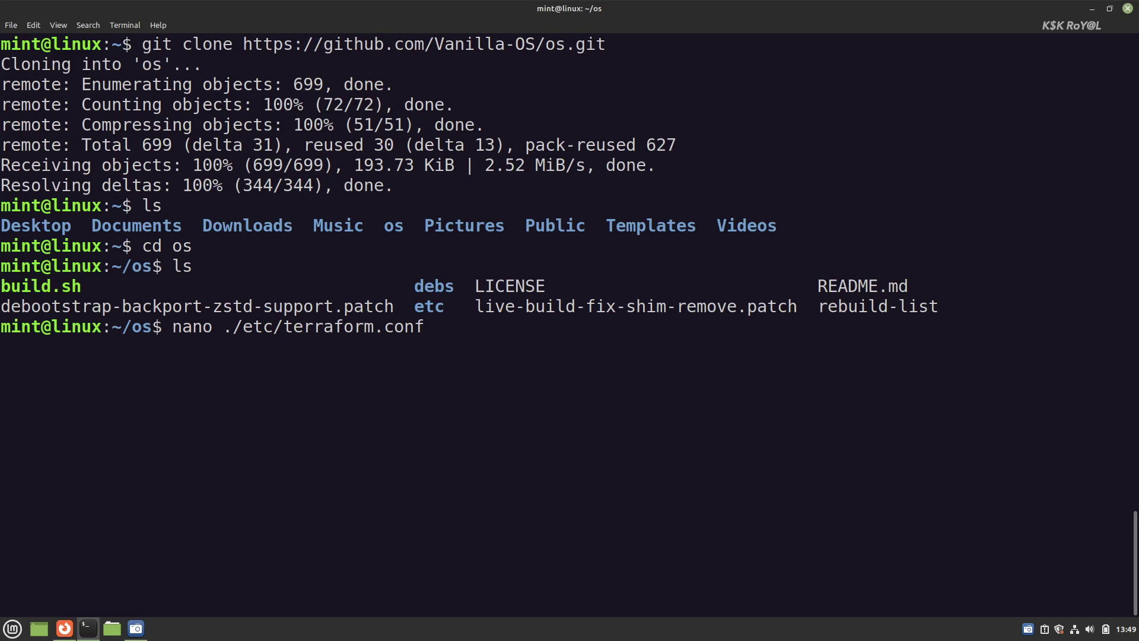
{"action": "key", "text": "Return"}
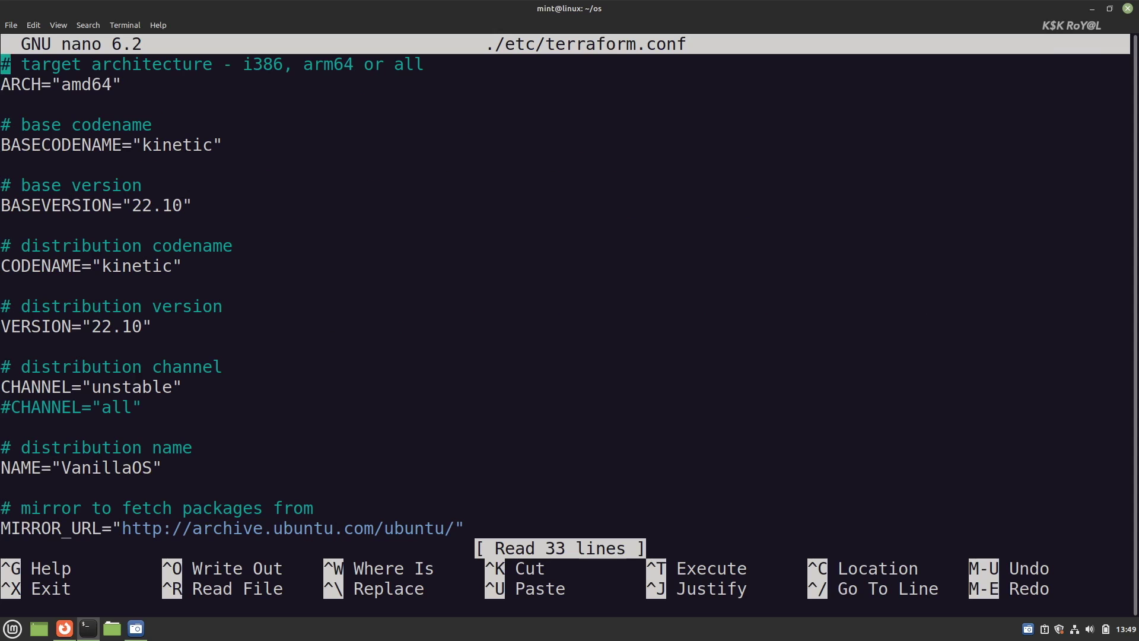
{"action": "key", "text": "Down"}
{"action": "key", "text": "Down"}
{"action": "key", "text": "Down"}
{"action": "key", "text": "Down"}
{"action": "key", "text": "Down"}
{"action": "key", "text": "Down"}
{"action": "key", "text": "Down"}
{"action": "key", "text": "Down"}
{"action": "key", "text": "Down"}
{"action": "key", "text": "Down"}
{"action": "key", "text": "Down"}
{"action": "key", "text": "Down"}
{"action": "key", "text": "Down"}
{"action": "key", "text": "Down"}
{"action": "key", "text": "Down"}
{"action": "key", "text": "Down"}
{"action": "key", "text": "Down"}
{"action": "key", "text": "Right"}
{"action": "key", "text": "BackSpace"}
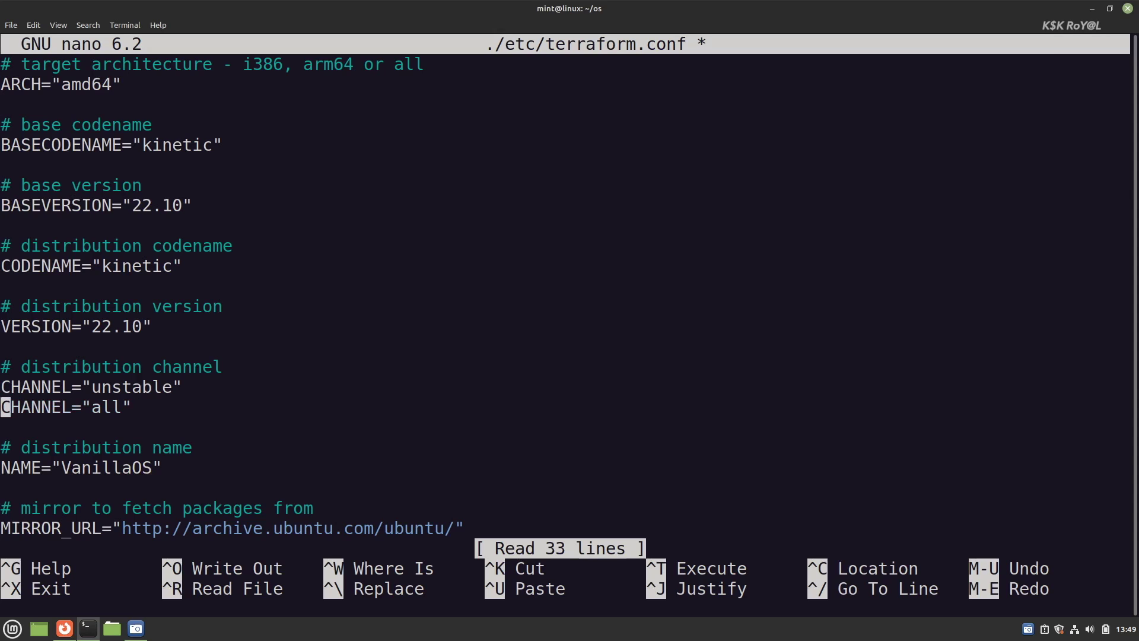
{"action": "key", "text": "ctrl+o"}
{"action": "key", "text": "Return"}
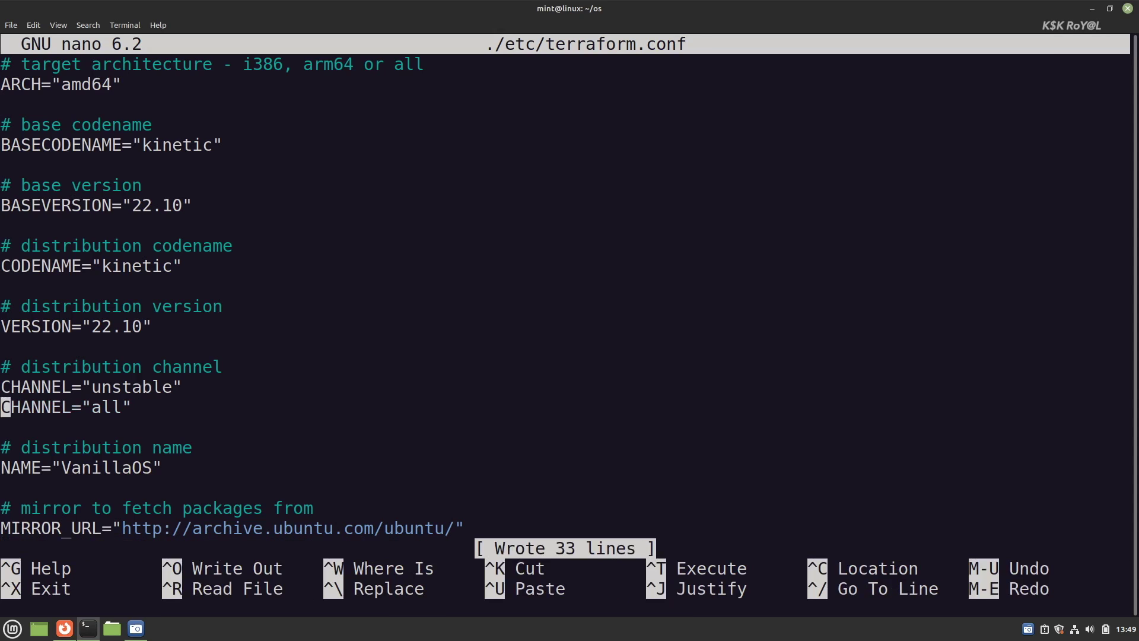
{"action": "key", "text": "ctrl+x"}
{"action": "key", "text": "ctrl+l"}
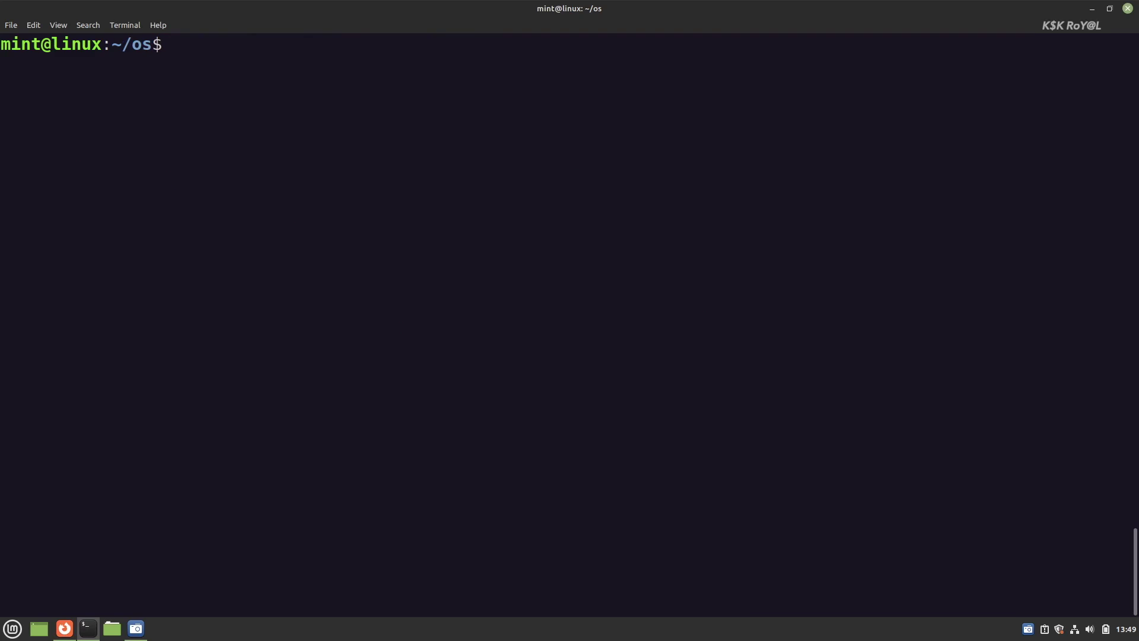
Step: Copy the docker run command from the README's 'Run the build' section, then return to the terminal
{"action": "key", "text": "alt+Tab"}
{"action": "left_click", "coordinate": [419, 211]}
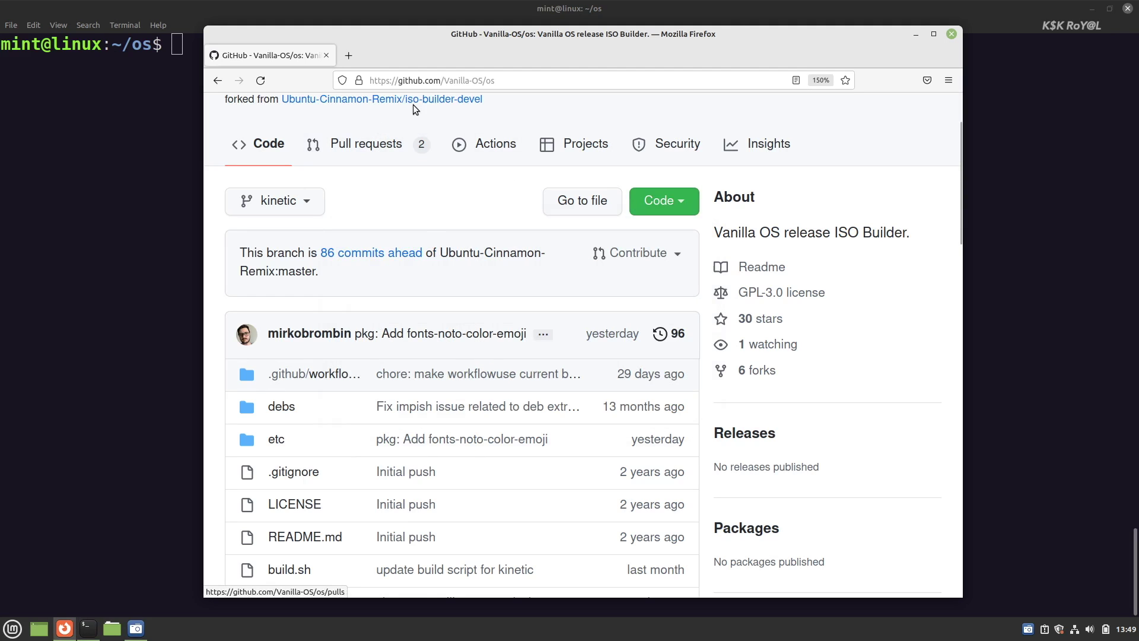
{"action": "scroll", "coordinate": [438, 382], "scroll_direction": "down", "scroll_amount": 15}
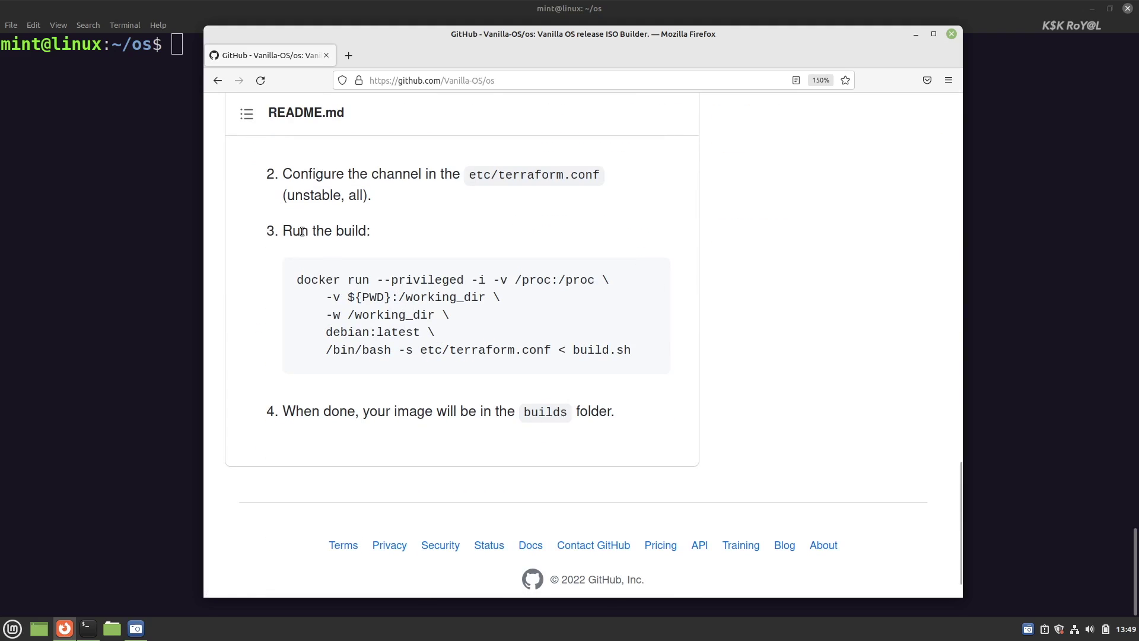
{"action": "triple_click", "coordinate": [303, 232]}
{"action": "left_click", "coordinate": [564, 267]}
{"action": "left_click", "coordinate": [650, 280]}
{"action": "key", "text": "alt+Tab"}
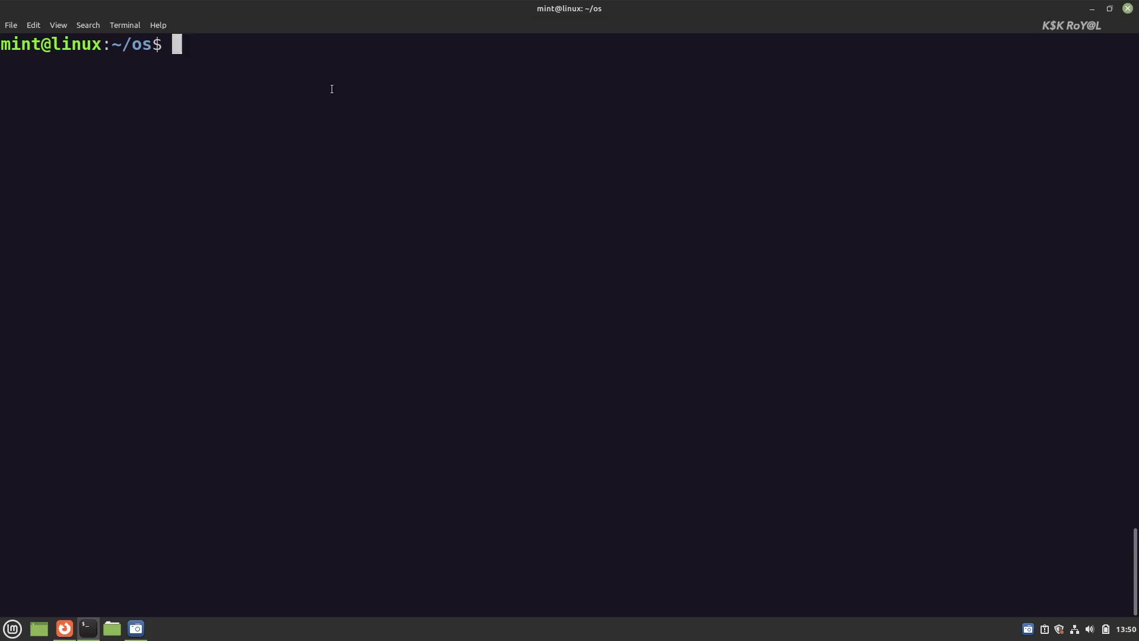
Step: Rerun the pasted docker run build command with sudo until it reports Build completed successfully
{"action": "key", "text": "ctrl+shift+v"}
{"action": "key", "text": "Return"}
{"action": "key", "text": "Up"}
{"action": "key", "text": "Home"}
{"action": "type", "text": "sudo"}
{"action": "key", "text": "Return"}
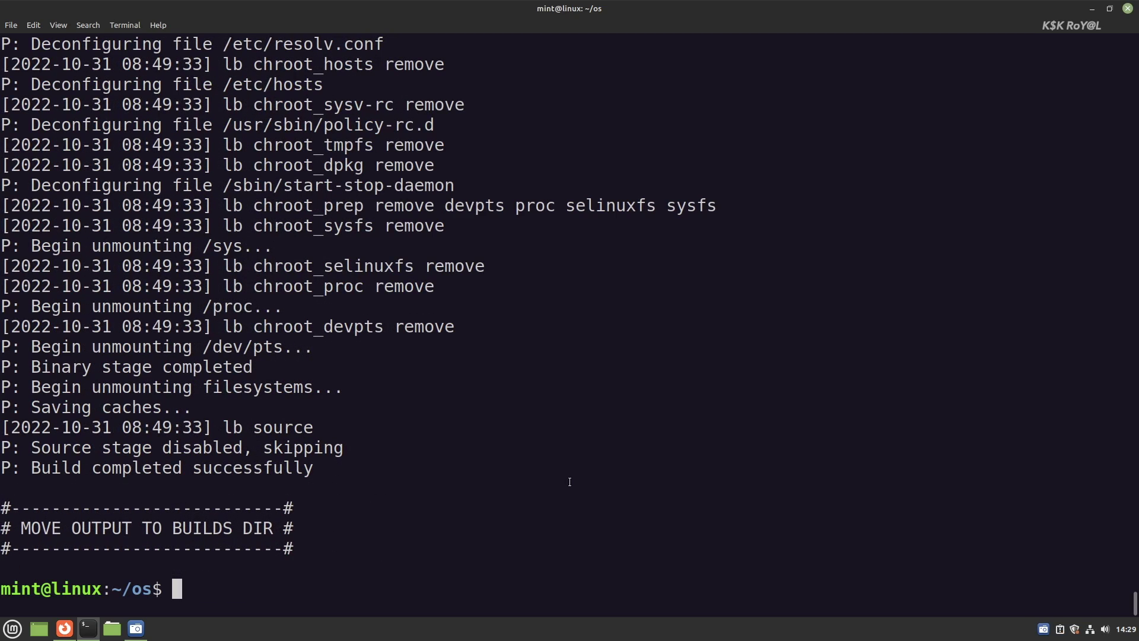
Step: Go into builds/amd64 and list the built VanillaOS-22.10-all.20221031.iso and checksum files
{"action": "type", "text": "ls"}
{"action": "key", "text": "Return"}
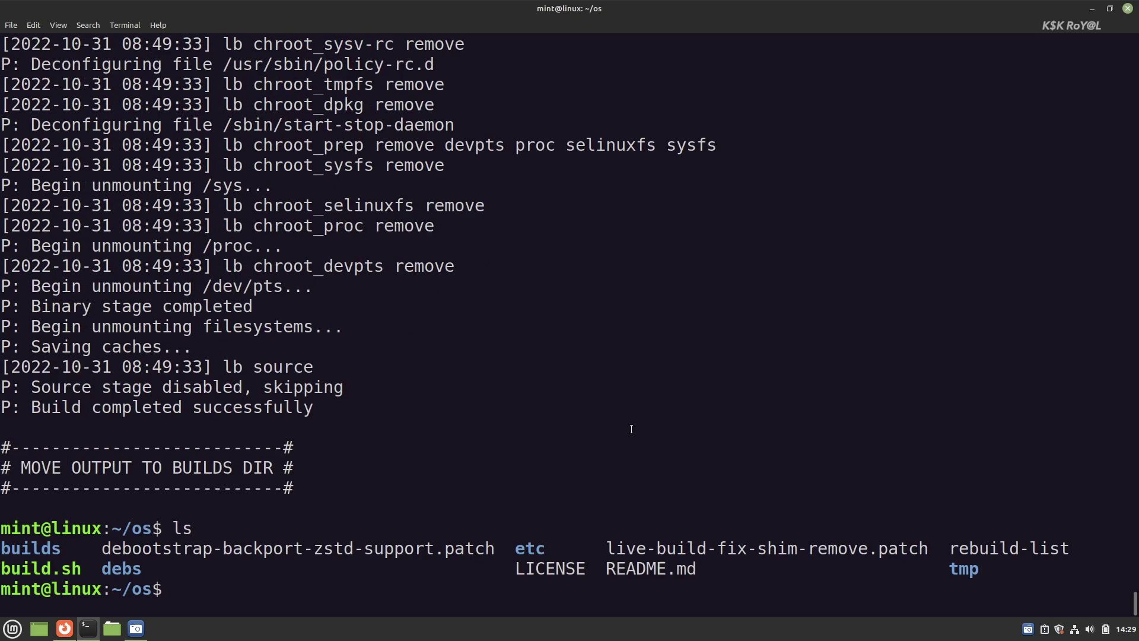
{"action": "double_click", "coordinate": [53, 548]}
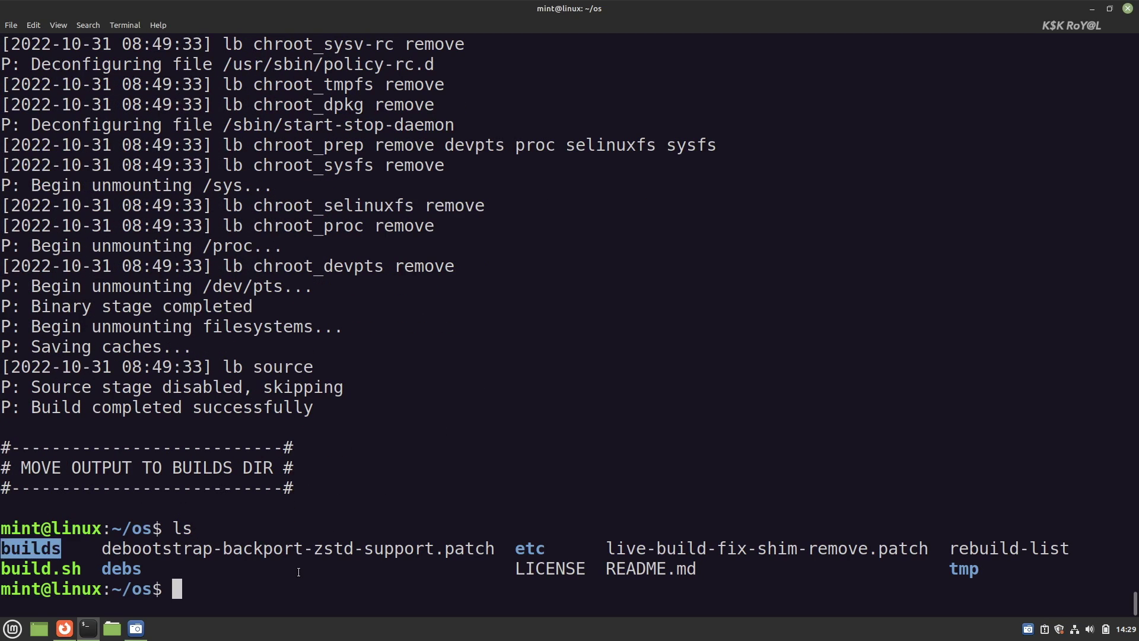
{"action": "type", "text": "cd builds/"}
{"action": "key", "text": "Return"}
{"action": "type", "text": "ls"}
{"action": "key", "text": "Return"}
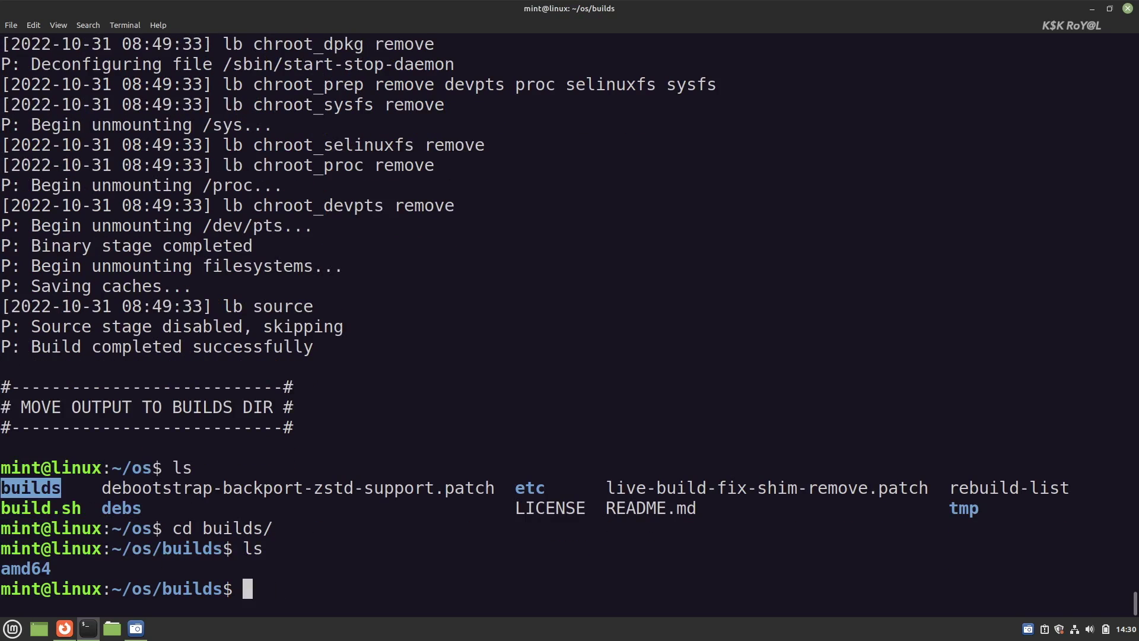
{"action": "type", "text": "cd a"}
{"action": "key", "text": "Tab"}
{"action": "key", "text": "Return"}
{"action": "type", "text": "ls"}
{"action": "key", "text": "Return"}
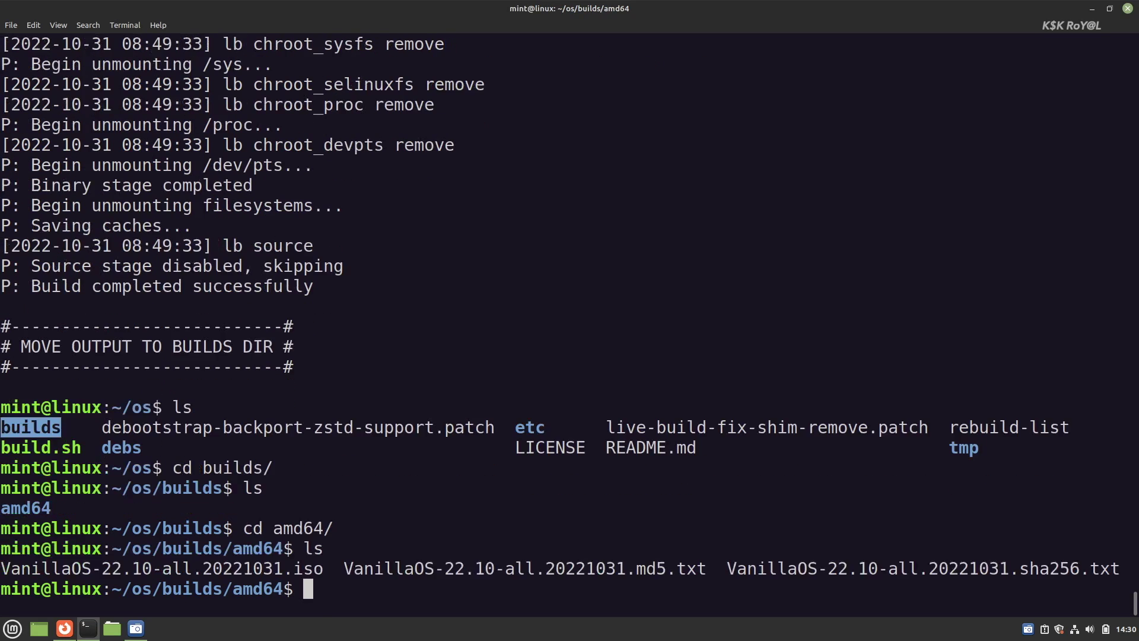
Step: Move the ISO to ~/Downloads with sudo mv, entering the sudo password
{"action": "left_click", "coordinate": [281, 564]}
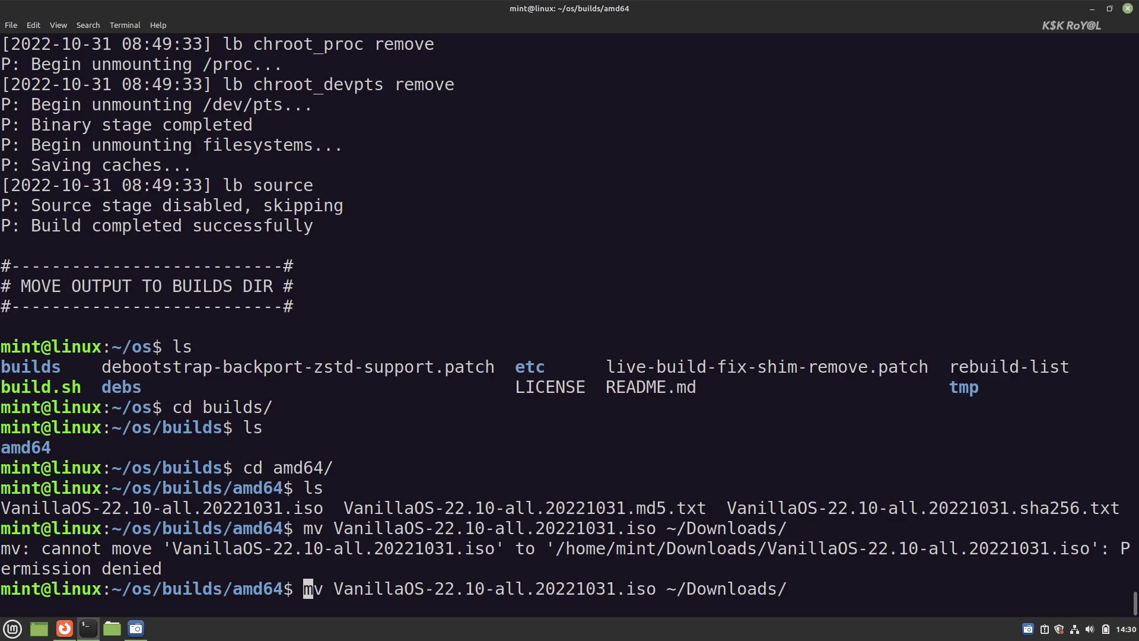
{"action": "key", "text": "Return"}
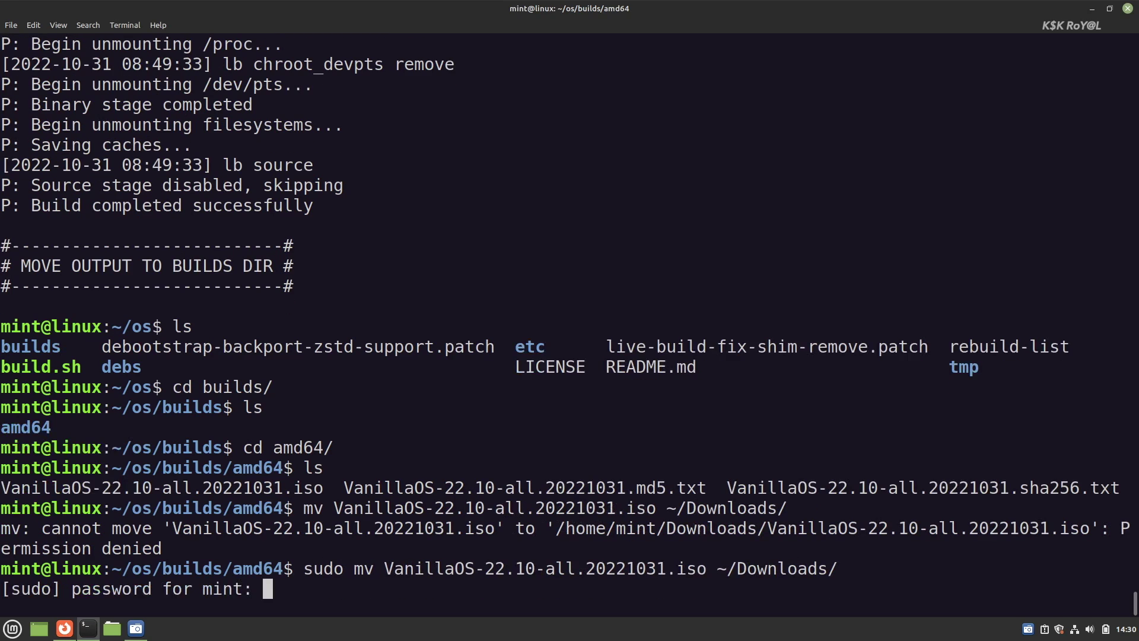
{"action": "key", "text": "Return"}
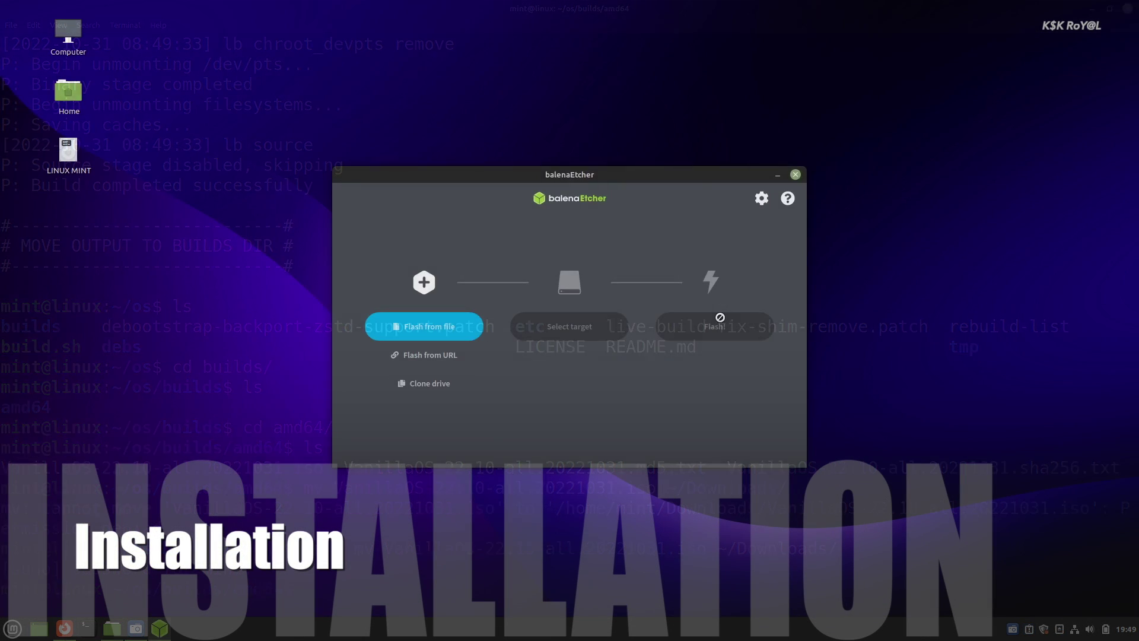
Step: Load the VanillaOS ISO from Downloads and select the 120 GB StoreJet drive as target
{"action": "left_click", "coordinate": [433, 336]}
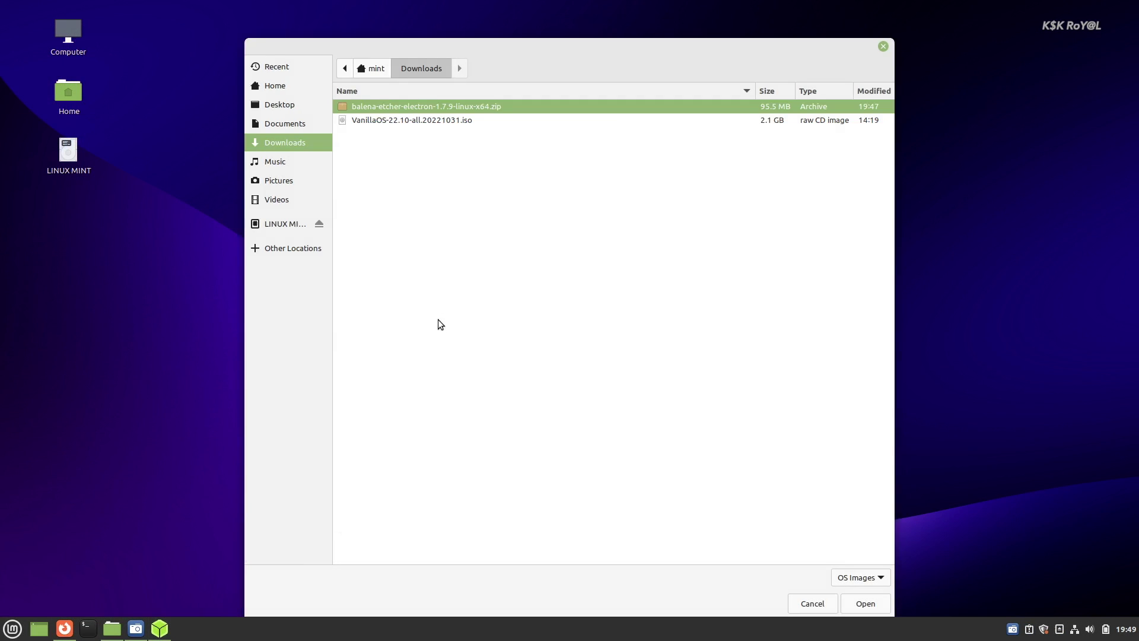
{"action": "left_click", "coordinate": [435, 121]}
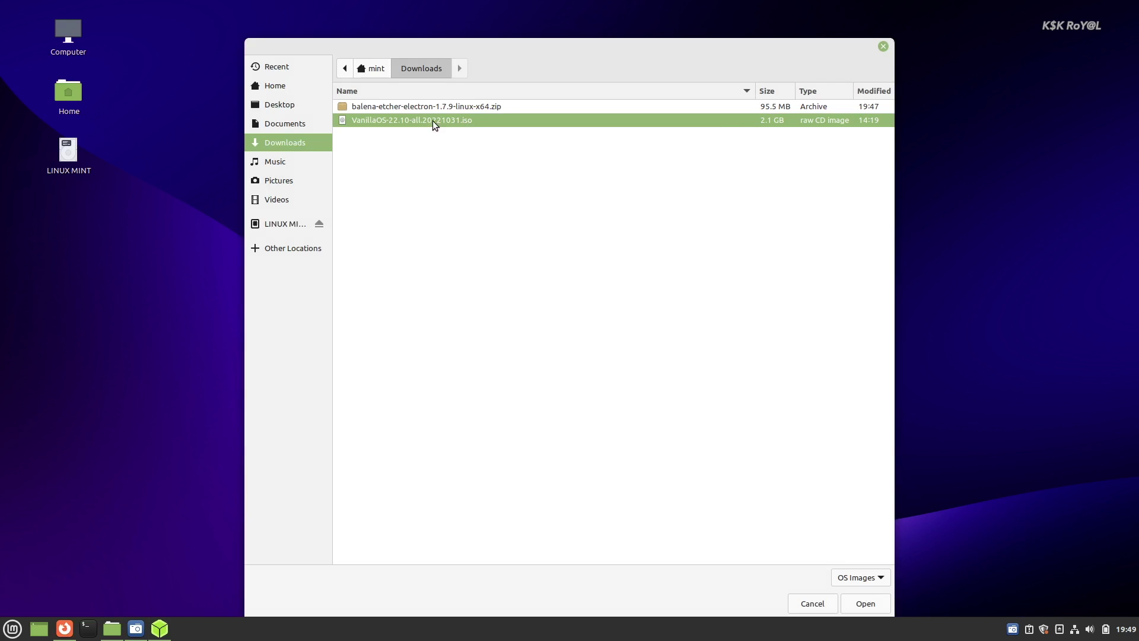
{"action": "double_click", "coordinate": [478, 119]}
{"action": "left_click", "coordinate": [598, 333]}
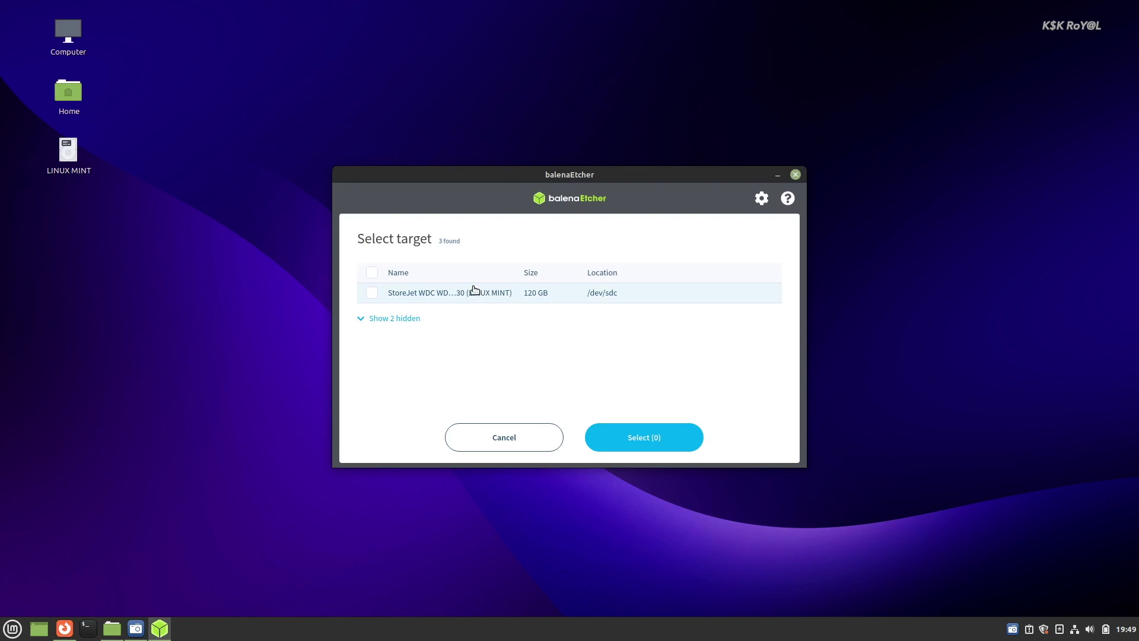
{"action": "left_click", "coordinate": [422, 294]}
{"action": "left_click", "coordinate": [633, 430]}
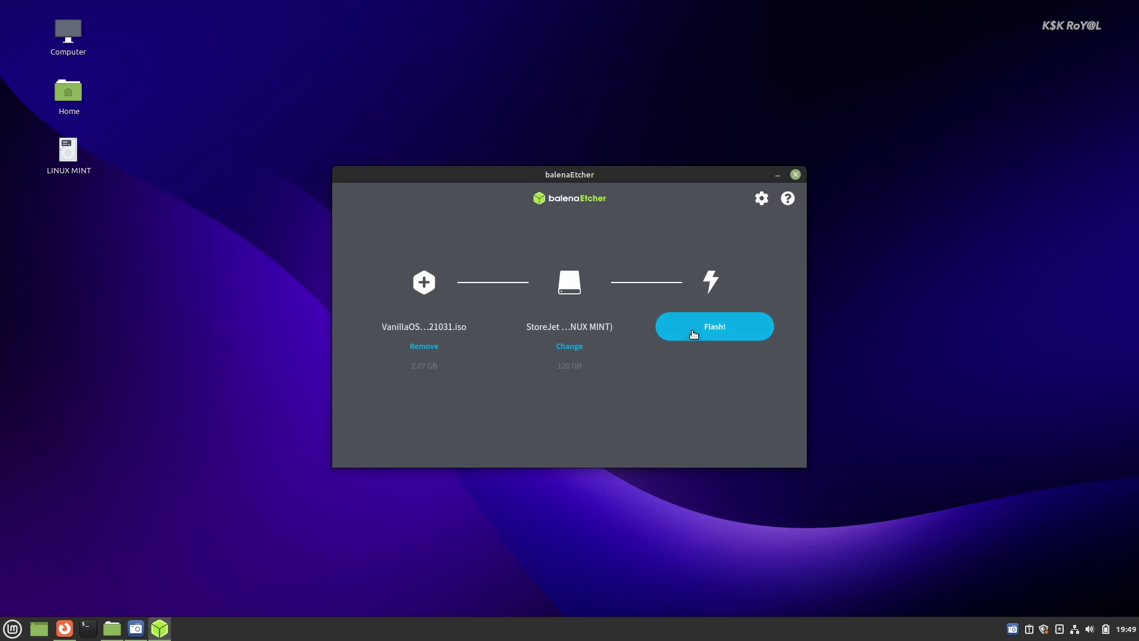
Step: Start flashing and authenticate with the account password
{"action": "left_click", "coordinate": [692, 331]}
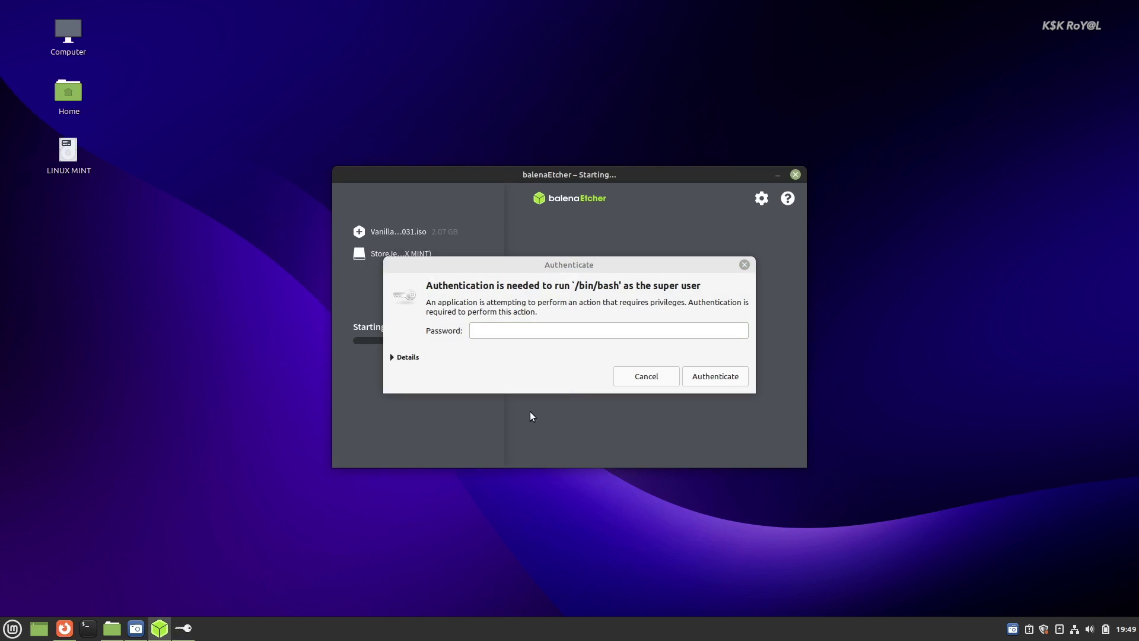
{"action": "left_click", "coordinate": [508, 332]}
{"action": "type", "text": "•"}
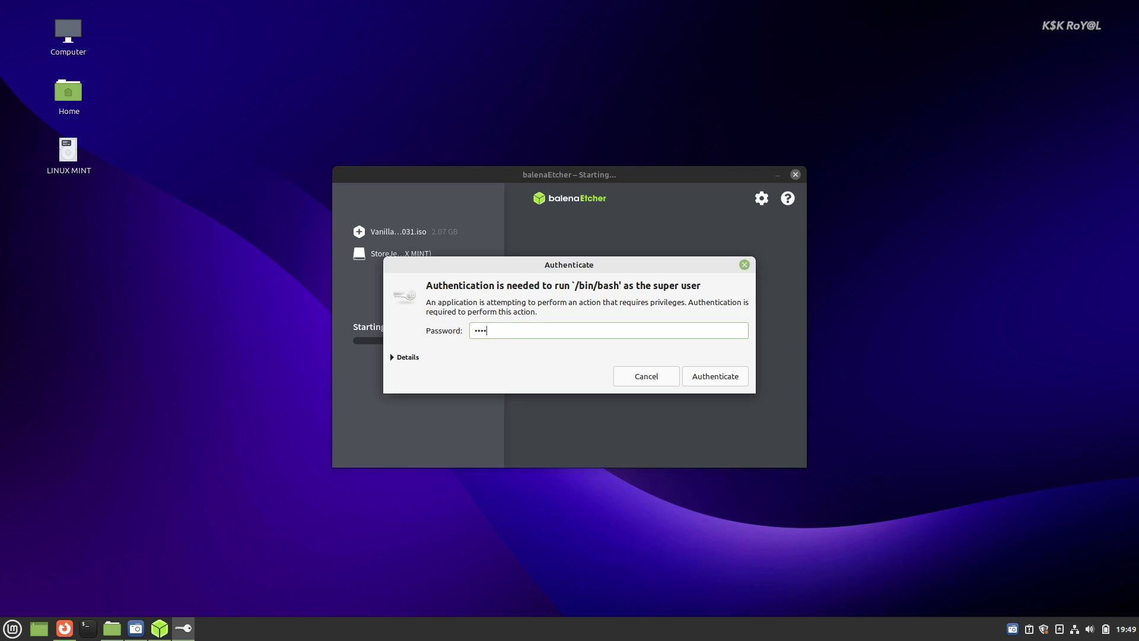
{"action": "key", "text": "Return"}
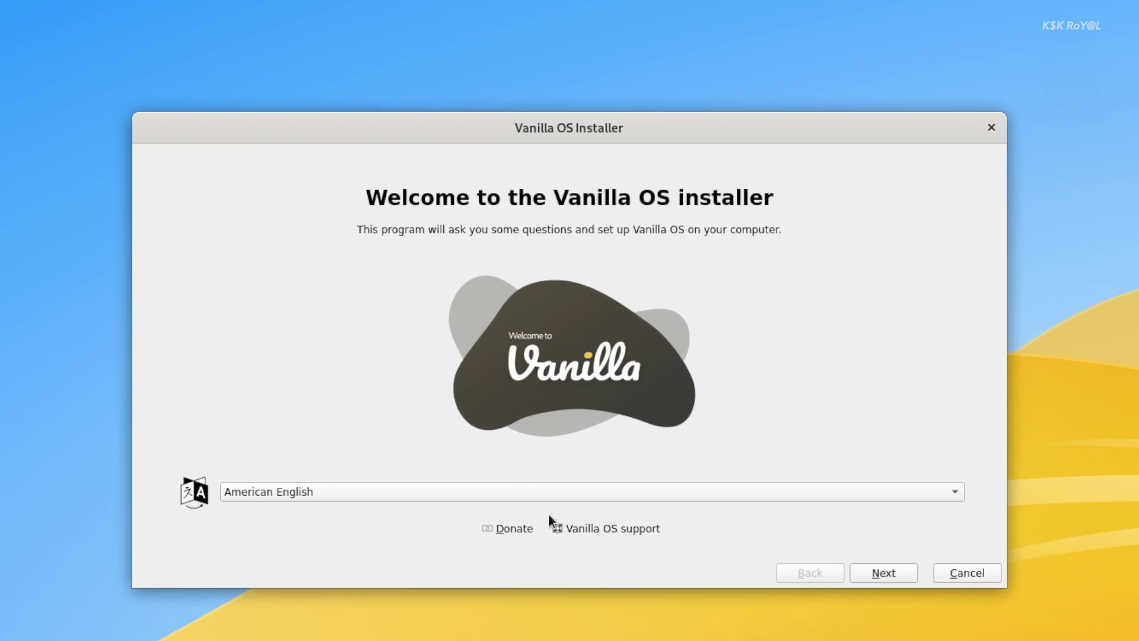
Step: Keep English (US) and choose to erase the BlitzWolf BW-D1 disk with Swap to file
{"action": "left_click", "coordinate": [890, 575]}
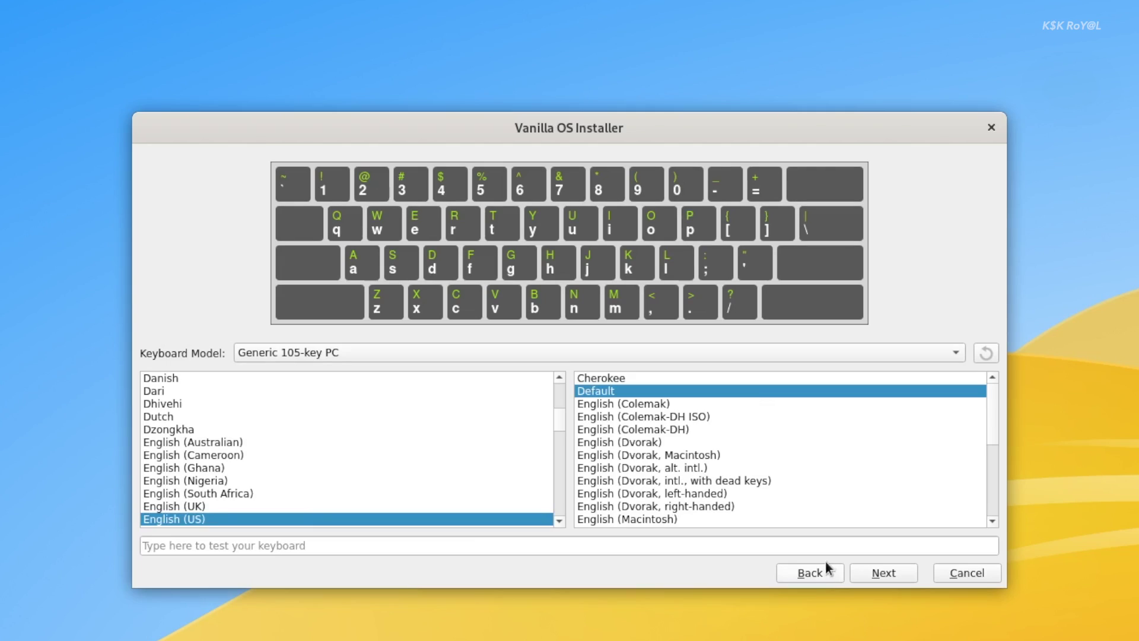
{"action": "left_click", "coordinate": [884, 573]}
{"action": "left_click", "coordinate": [475, 165]}
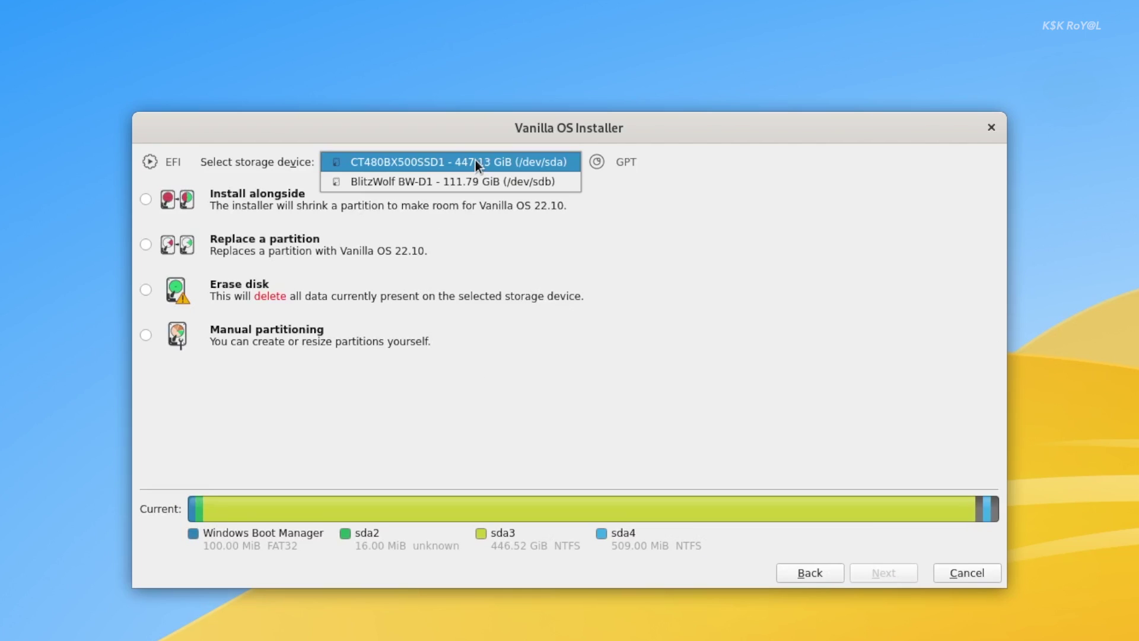
{"action": "left_click", "coordinate": [488, 177]}
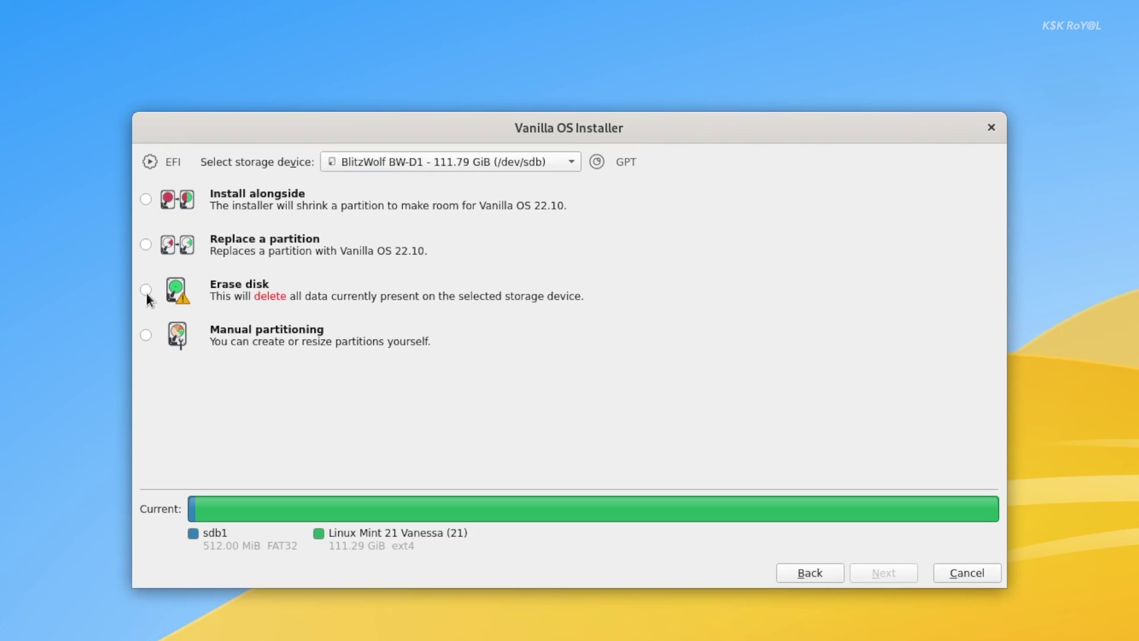
{"action": "left_click", "coordinate": [146, 291]}
{"action": "left_click", "coordinate": [256, 336]}
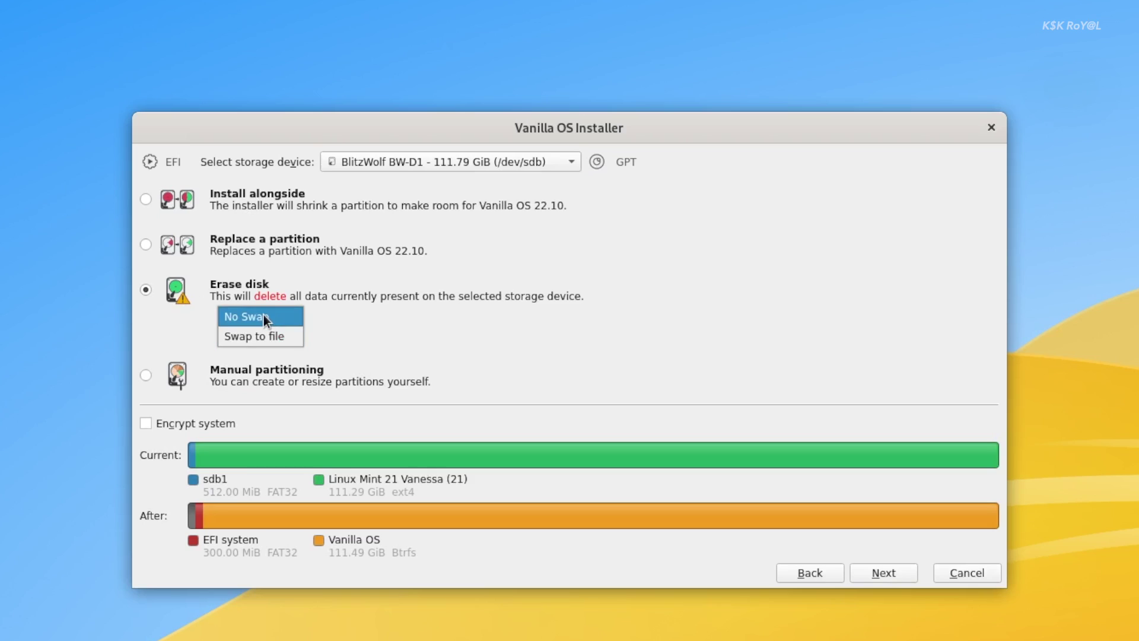
{"action": "left_click", "coordinate": [267, 336]}
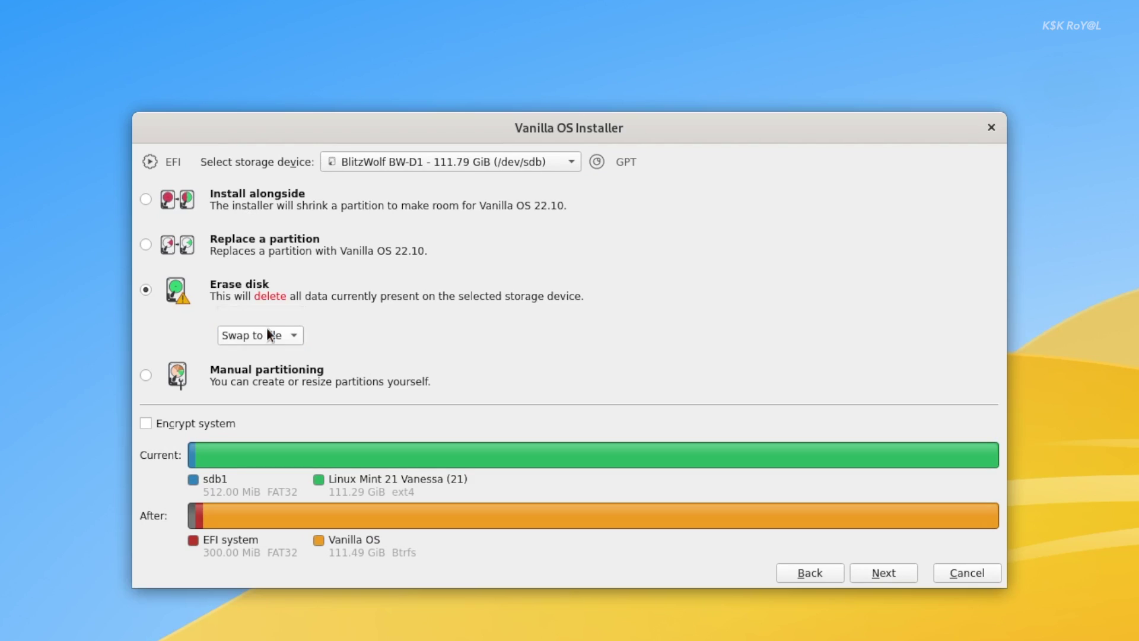
Step: Enter the account's user name, computer name vanillaOS, and the password twice
{"action": "left_click", "coordinate": [881, 572]}
{"action": "type", "text": "kskroyal"}
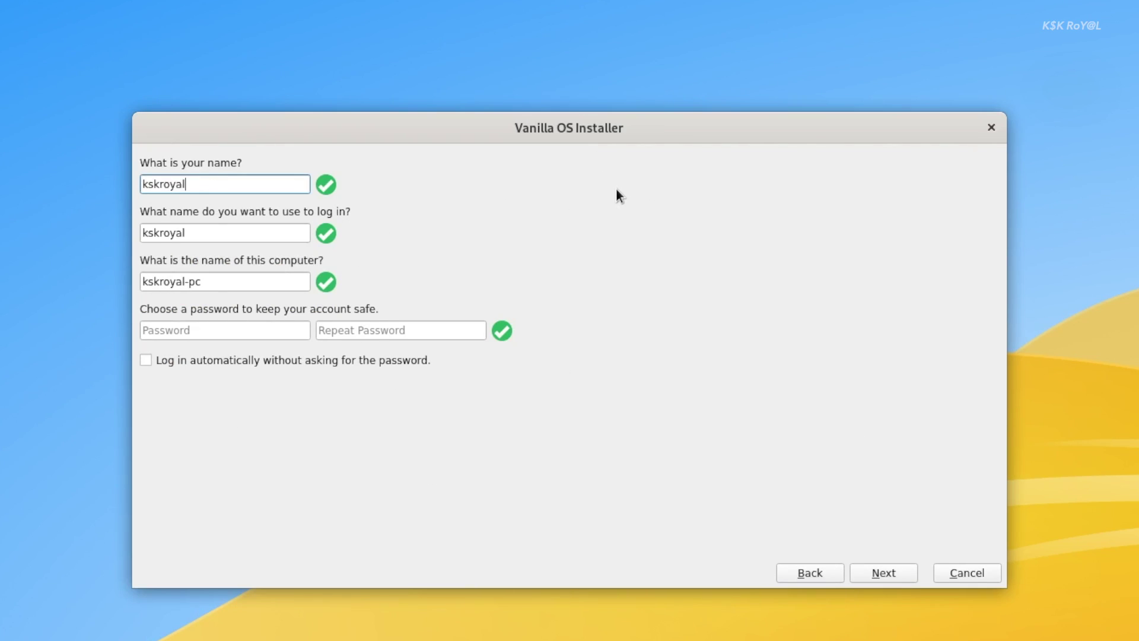
{"action": "key", "text": "Tab"}
{"action": "key", "text": "Tab"}
{"action": "type", "text": "vanil"}
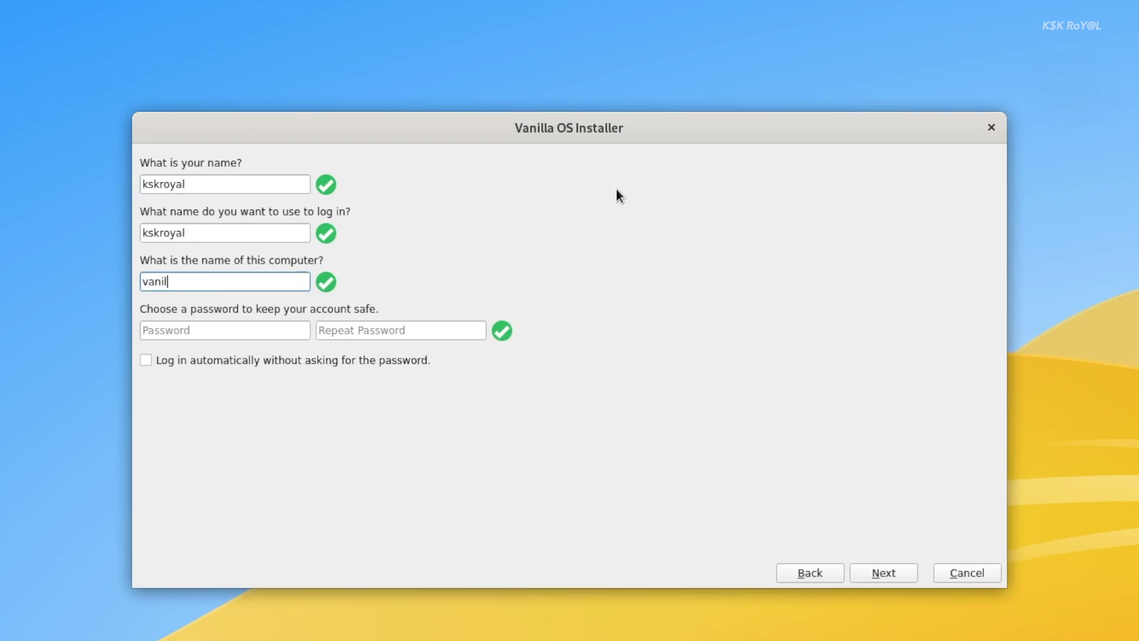
{"action": "type", "text": "laOS"}
{"action": "key", "text": "Tab"}
{"action": "key", "text": "Tab"}
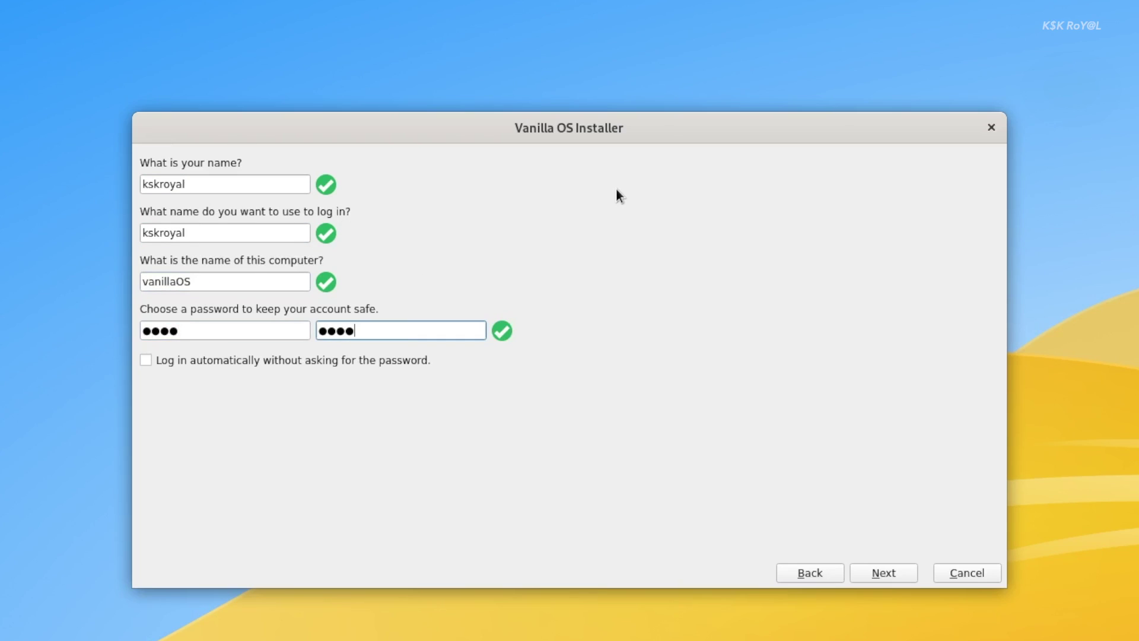
Step: Review the install overview and confirm installing Vanilla OS now onto /dev/sdb
{"action": "left_click", "coordinate": [867, 573]}
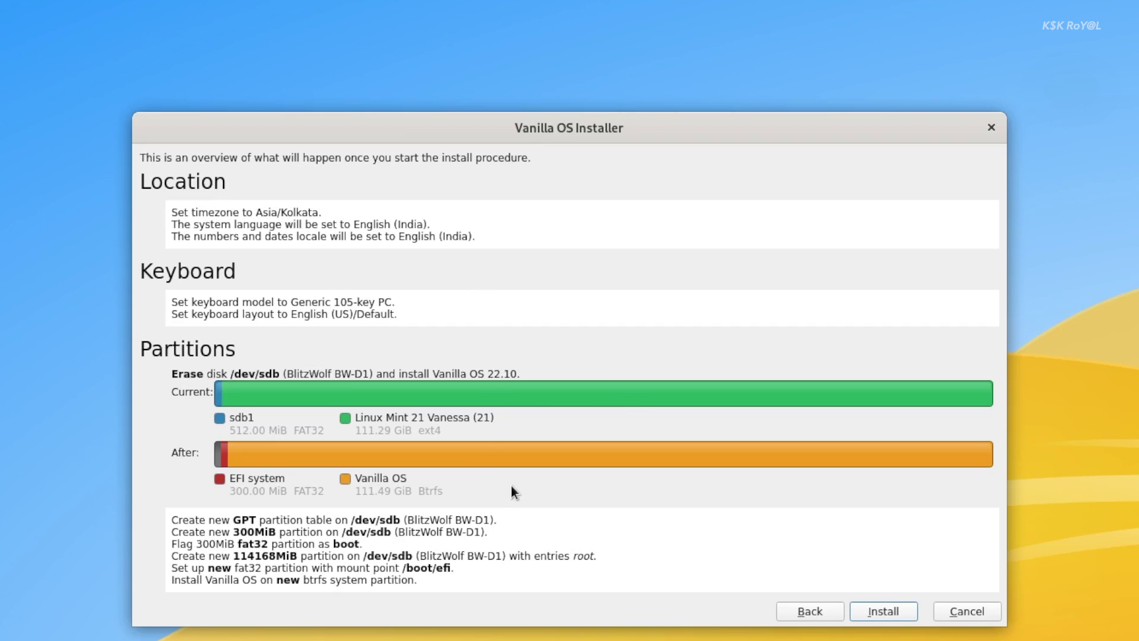
{"action": "left_click", "coordinate": [882, 611]}
{"action": "left_click", "coordinate": [674, 414]}
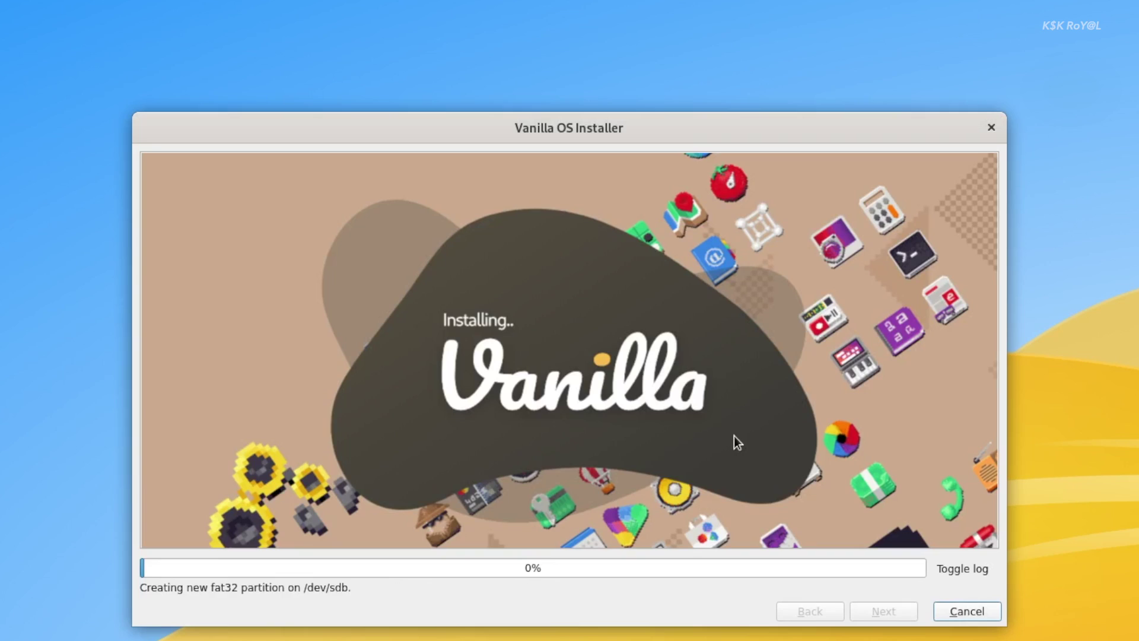